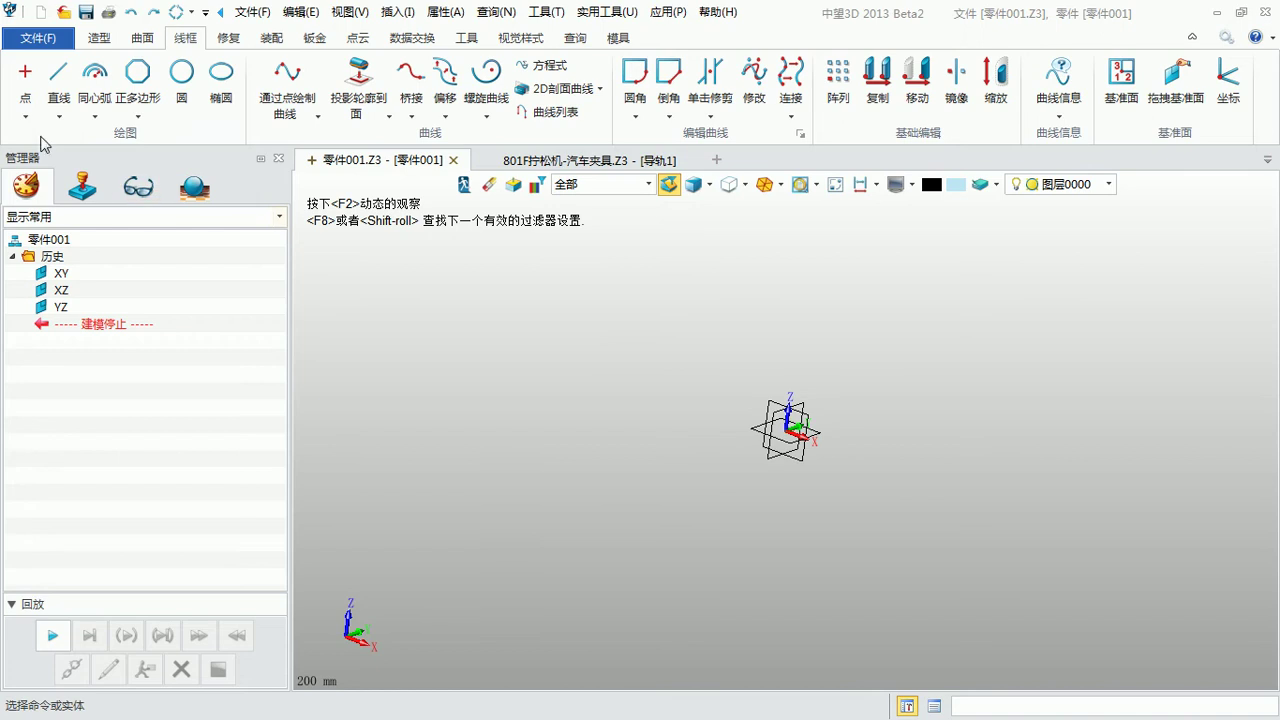
# Step: Create three wireframe points in 3D space near the origin, starting with an X coordinate of 10
pyautogui.click(25, 80)
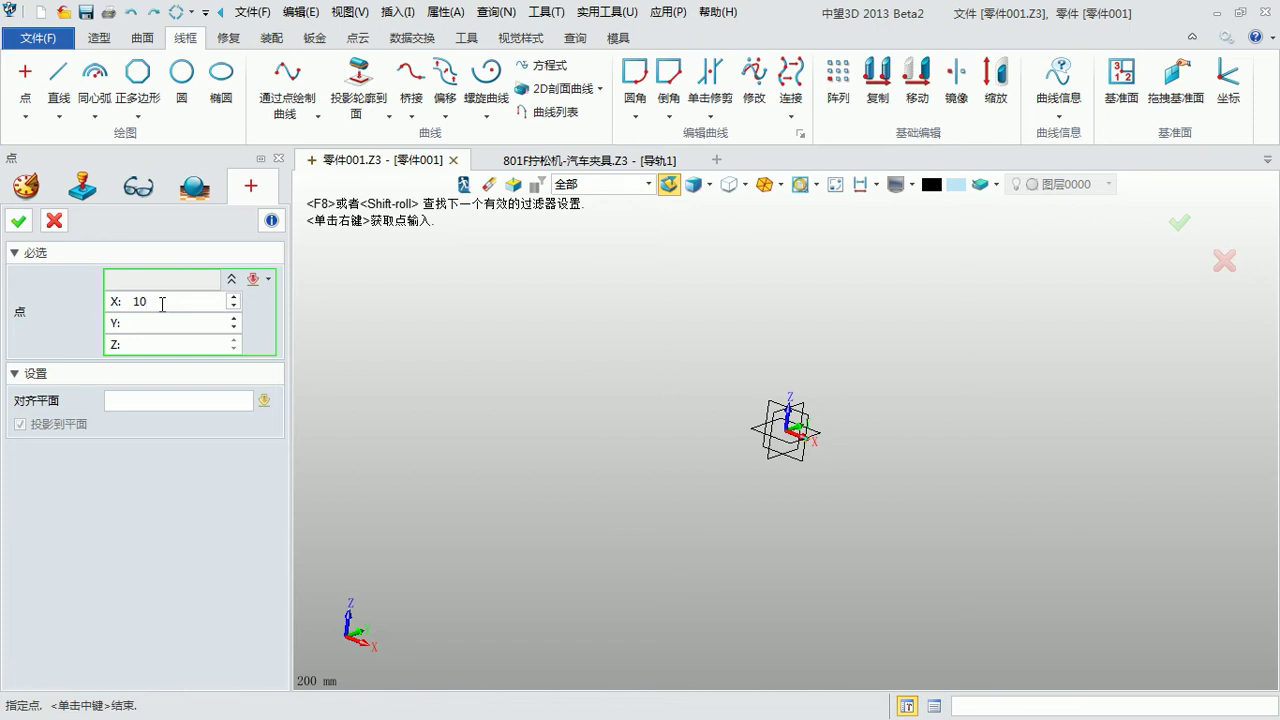
pyautogui.press('Return')
pyautogui.press('Return')
pyautogui.press('Return')
pyautogui.moveTo(875, 406); pyautogui.dragTo(764, 472, button='middle')
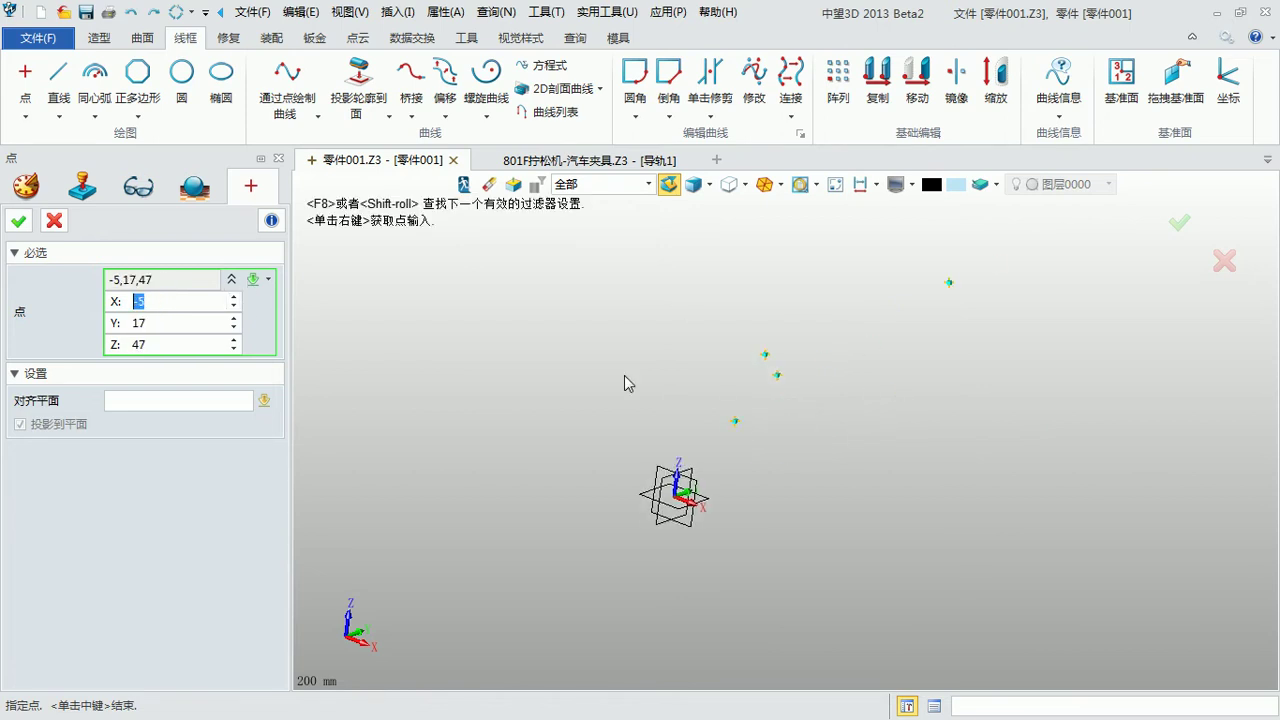
pyautogui.click(18, 221)
pyautogui.moveTo(847, 432); pyautogui.dragTo(735, 444, button='middle')
pyautogui.scroll(-3, 735, 441)
pyautogui.moveTo(736, 432)
pyautogui.mouseDown(button='right')
pyautogui.moveTo(728, 369)
pyautogui.moveTo(720, 436)
pyautogui.mouseUp(button='right')
pyautogui.scroll(6, 693, 436)
pyautogui.scroll(-5, 752, 410)
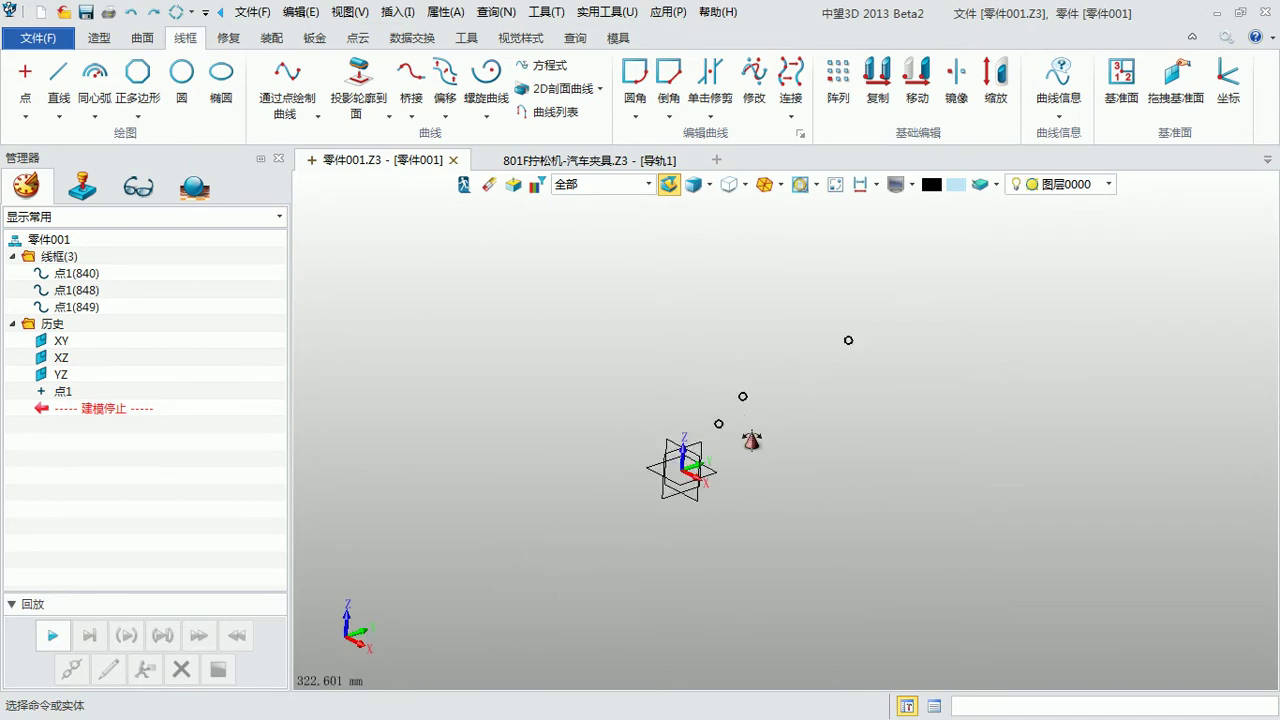
pyautogui.moveTo(763, 417); pyautogui.dragTo(745, 447, button='middle')
pyautogui.click(653, 397)
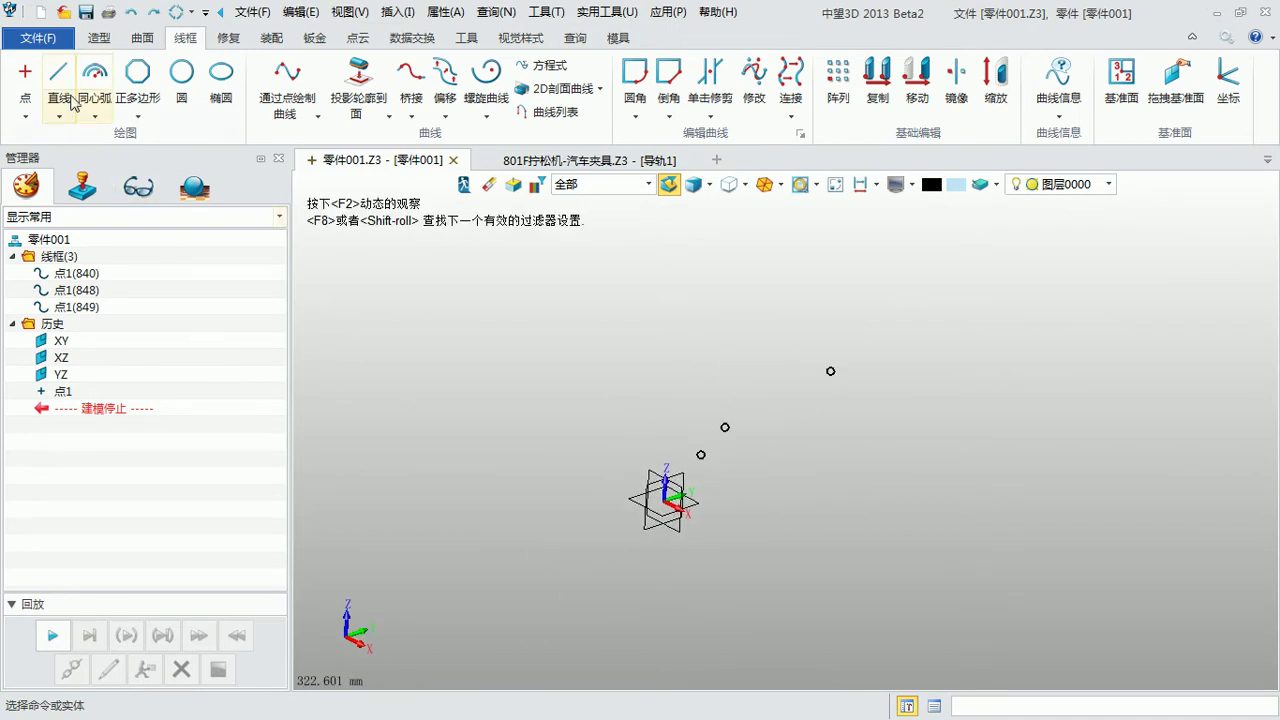
# Step: Draw a straight line through two picked points, starting at 100,0,-100
pyautogui.click(59, 80)
pyautogui.moveTo(554, 389); pyautogui.dragTo(506, 422, button='middle')
pyautogui.scroll(-2, 609, 329)
pyautogui.click(64, 284)
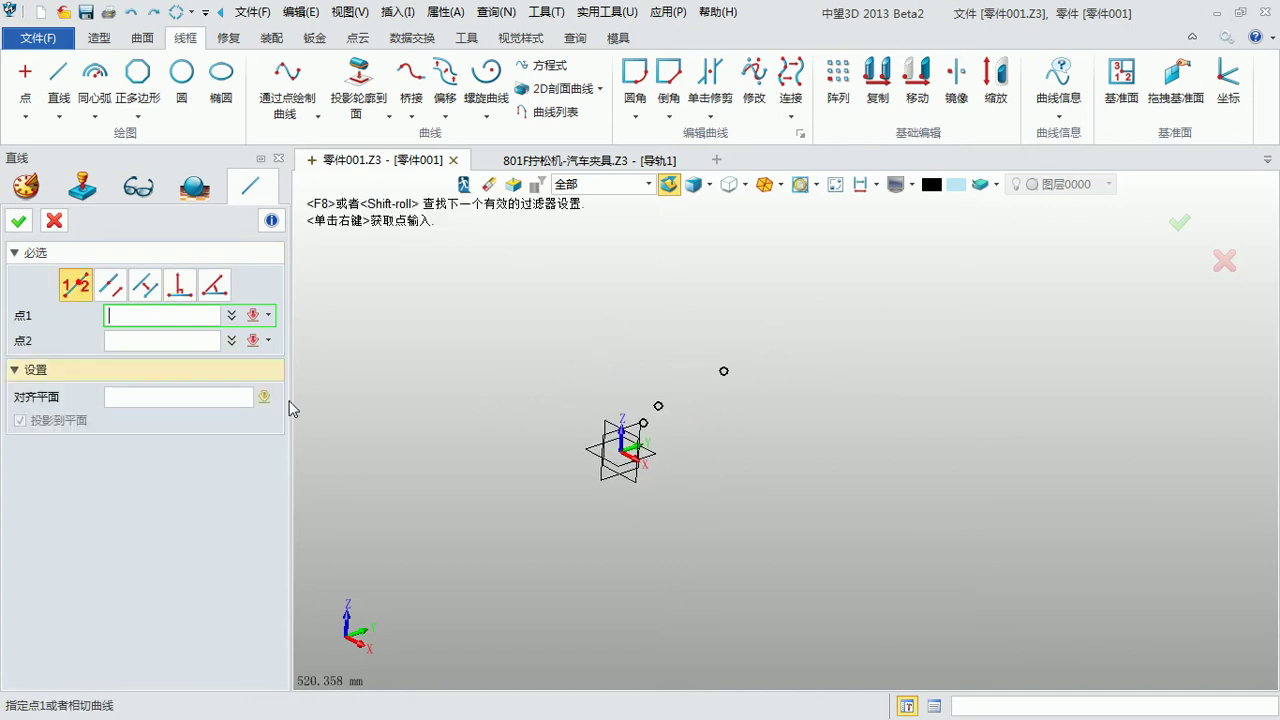
pyautogui.moveTo(359, 432); pyautogui.dragTo(453, 397, button='middle')
pyautogui.scroll(-2, 453, 397)
pyautogui.click(614, 555)
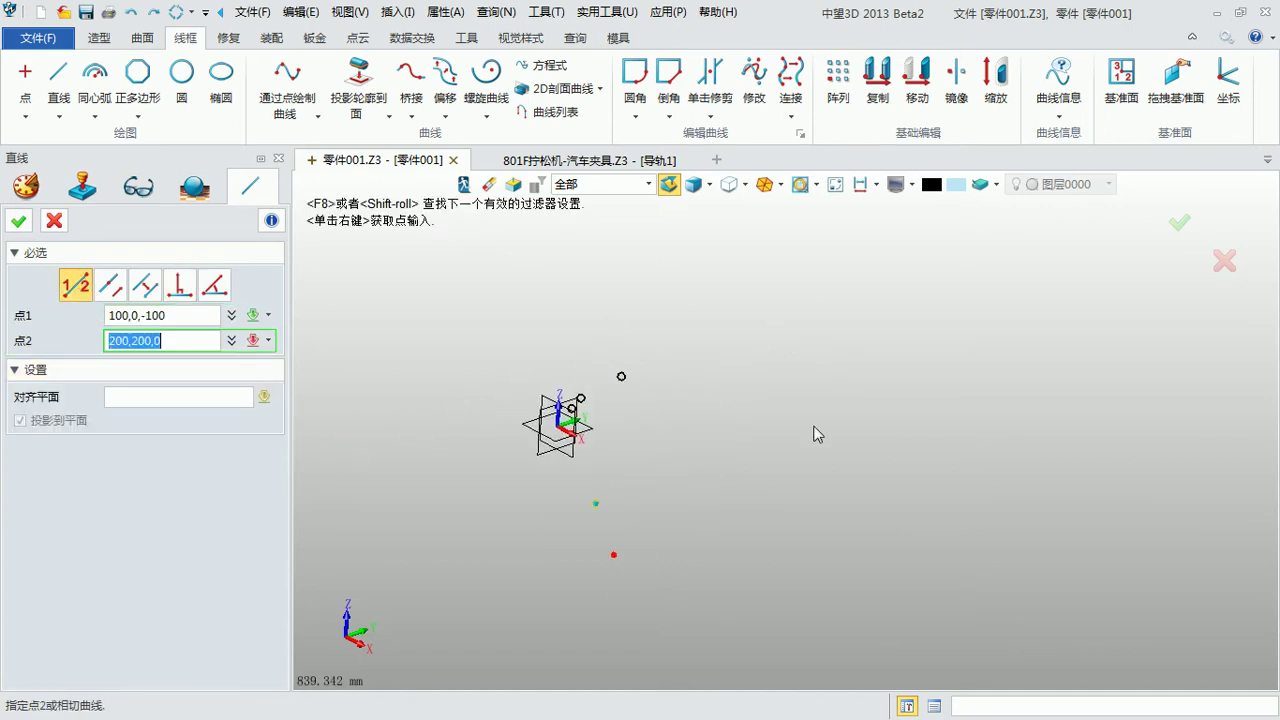
pyautogui.click(897, 337)
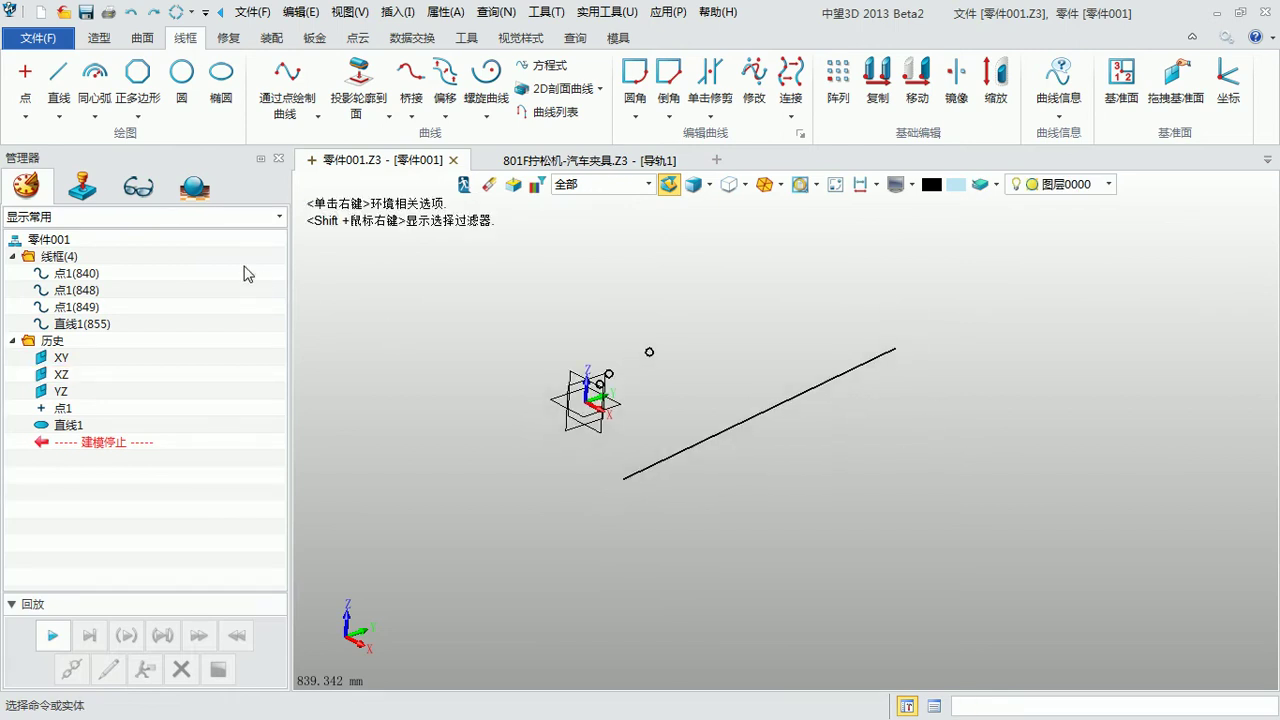
# Step: Try a line along the existing line's direction, starting at 200,0,-200
pyautogui.click(59, 116)
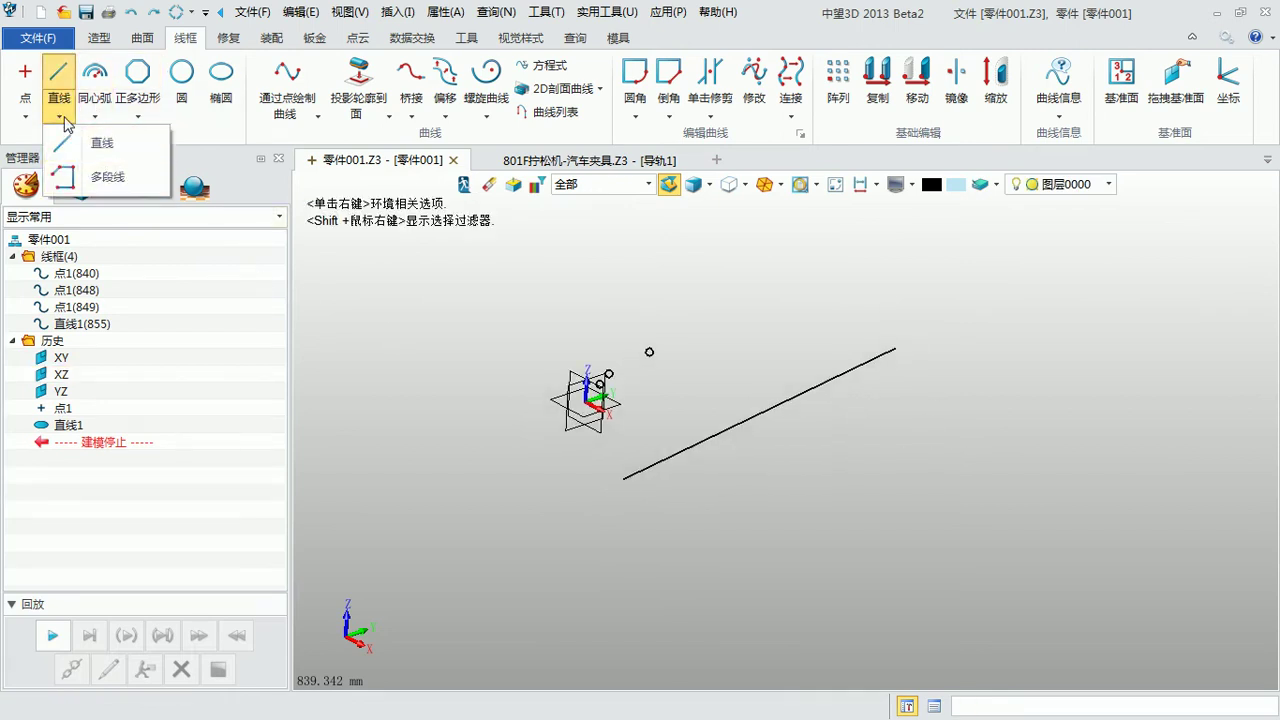
pyautogui.click(60, 75)
pyautogui.click(57, 68)
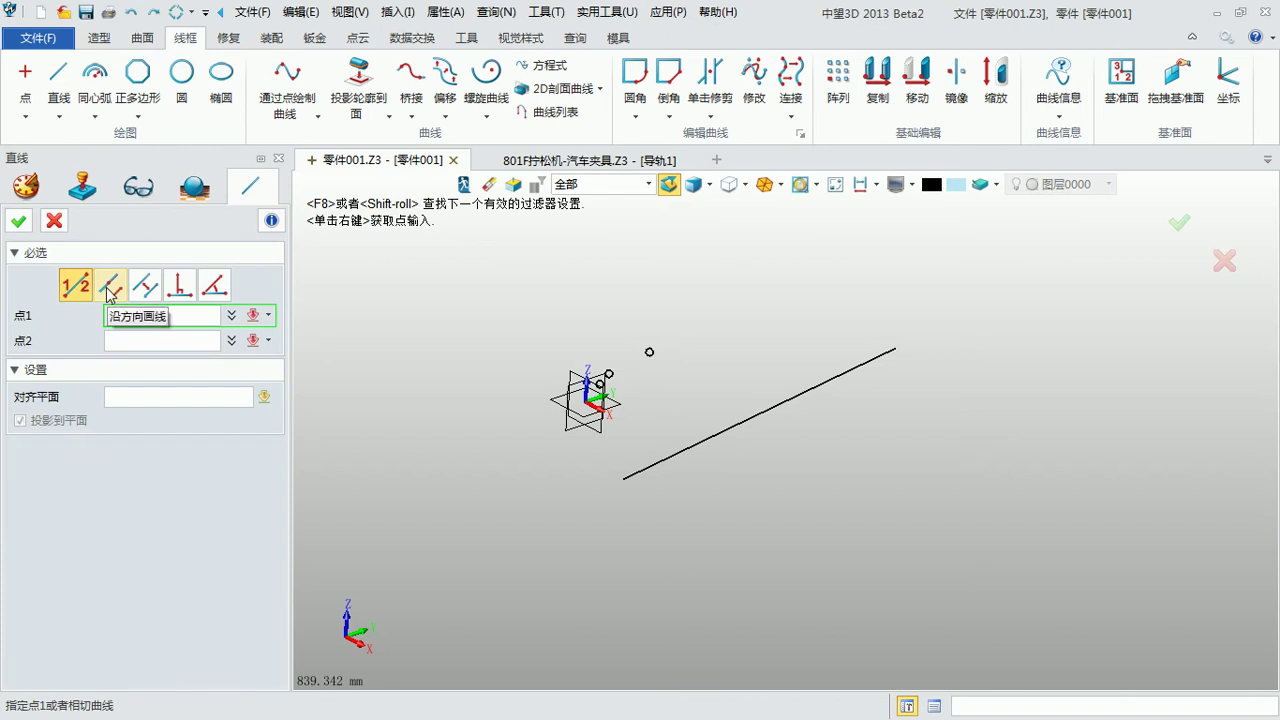
pyautogui.click(110, 290)
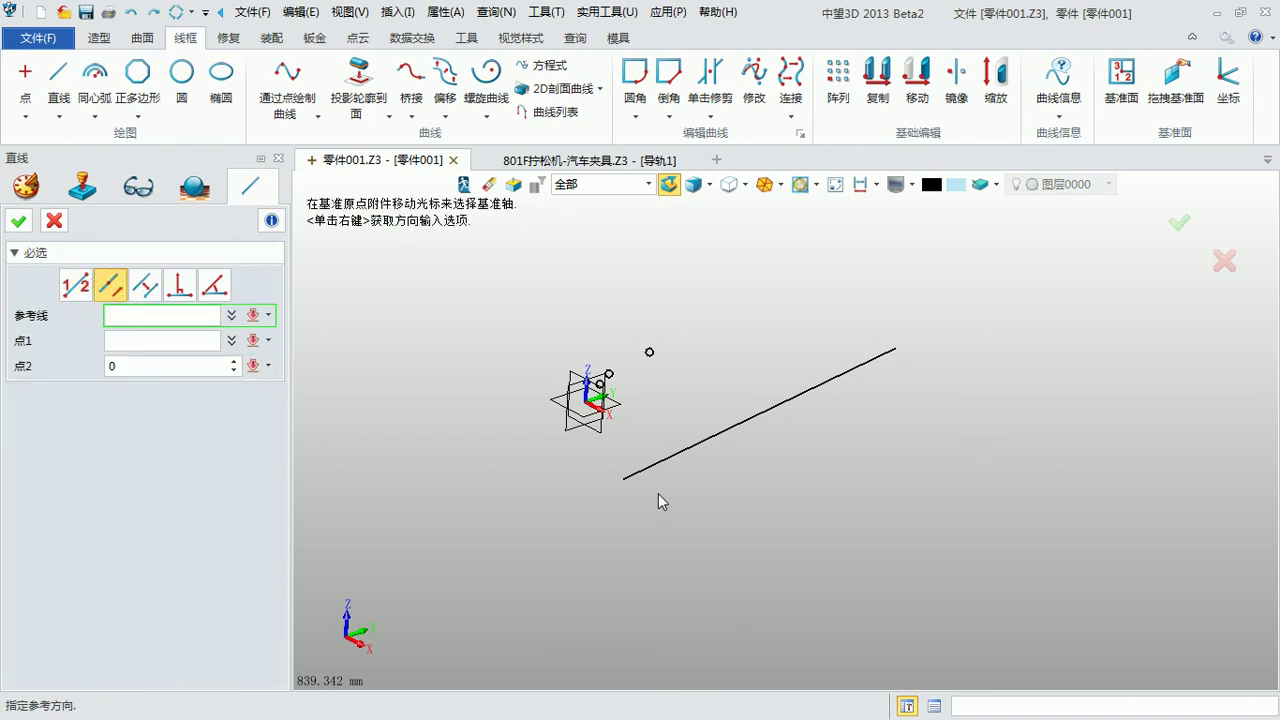
pyautogui.click(682, 451)
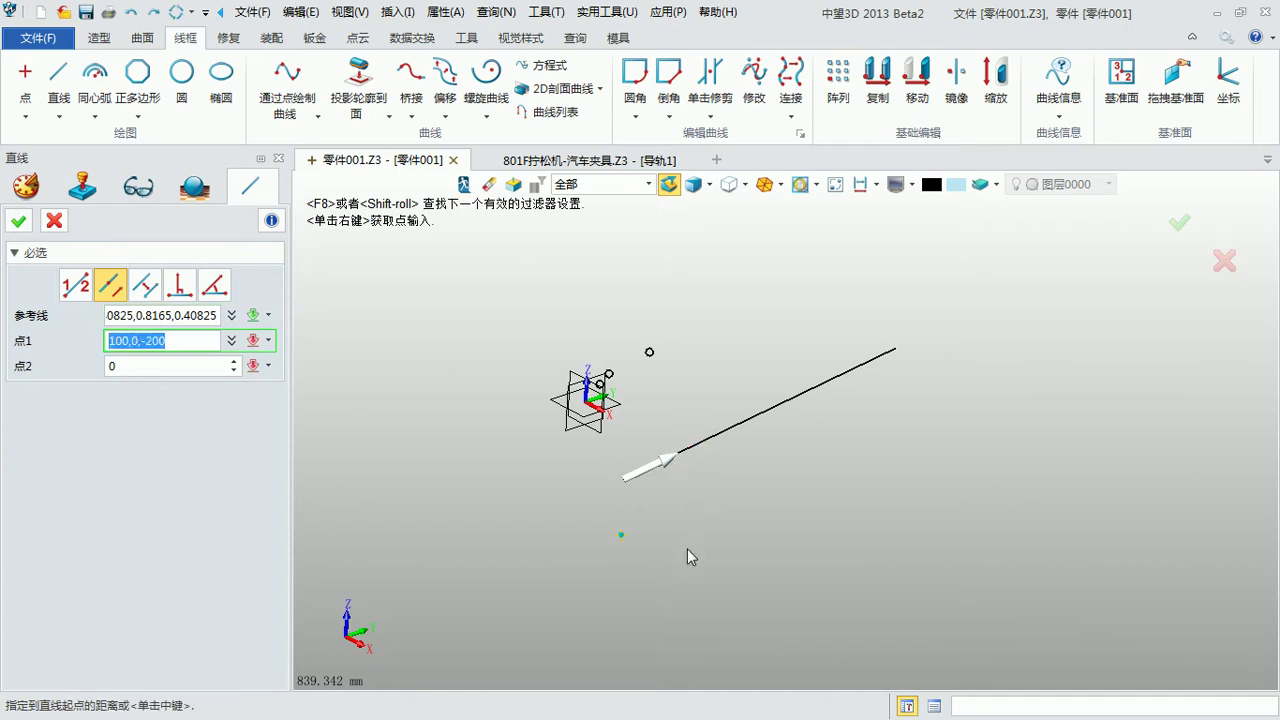
pyautogui.click(684, 590)
pyautogui.click(684, 592)
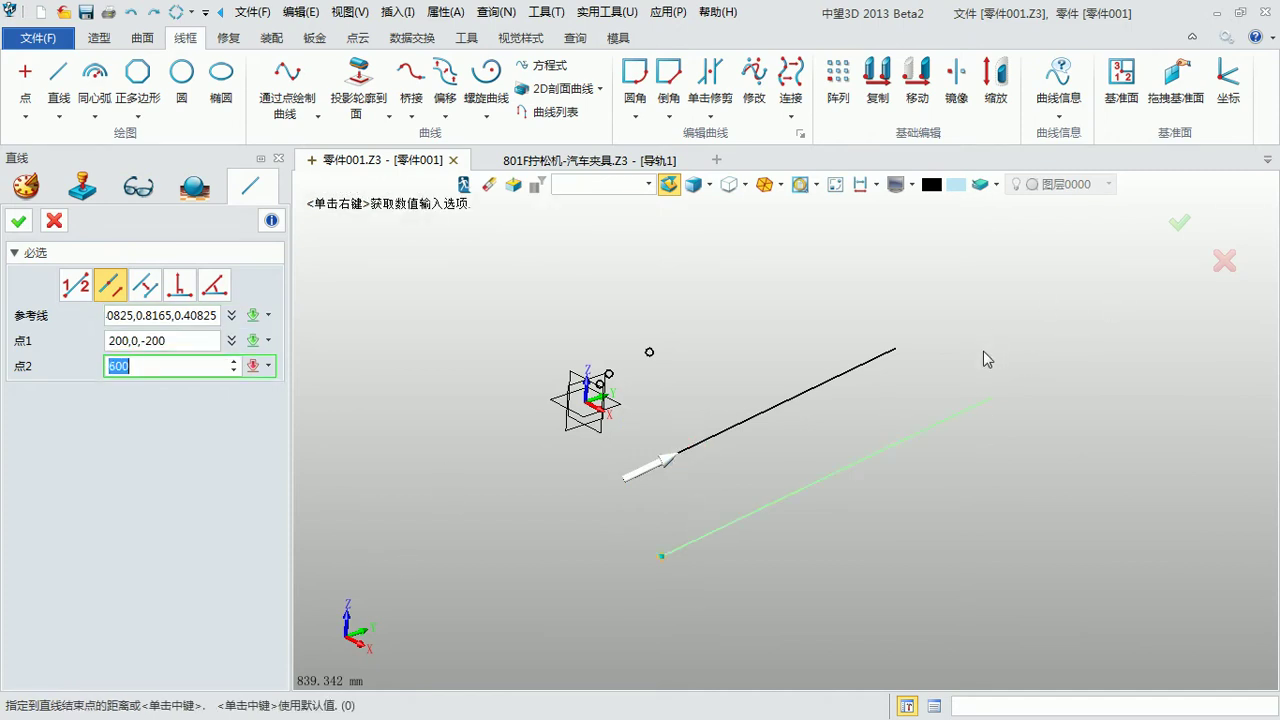
# Step: Try an offset parallel line through 200,100,-100 with the second distance at -500, and cancel the line
pyautogui.click(145, 285)
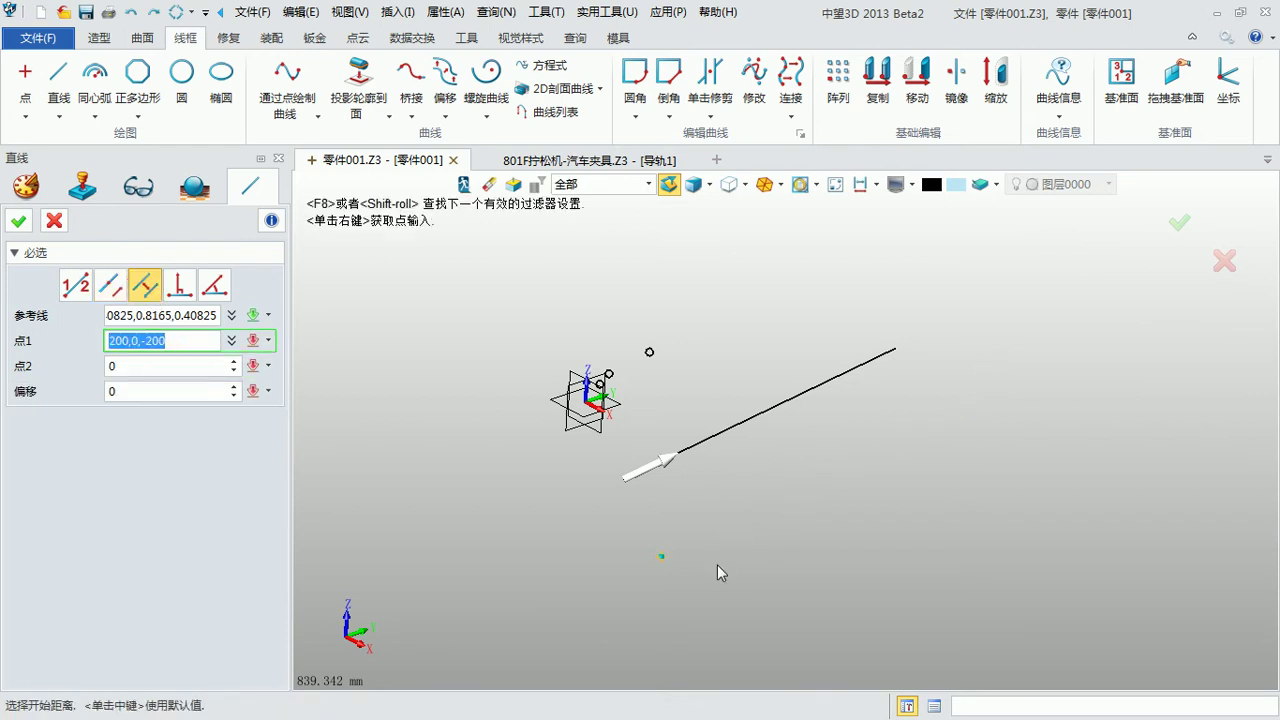
pyautogui.click(752, 545)
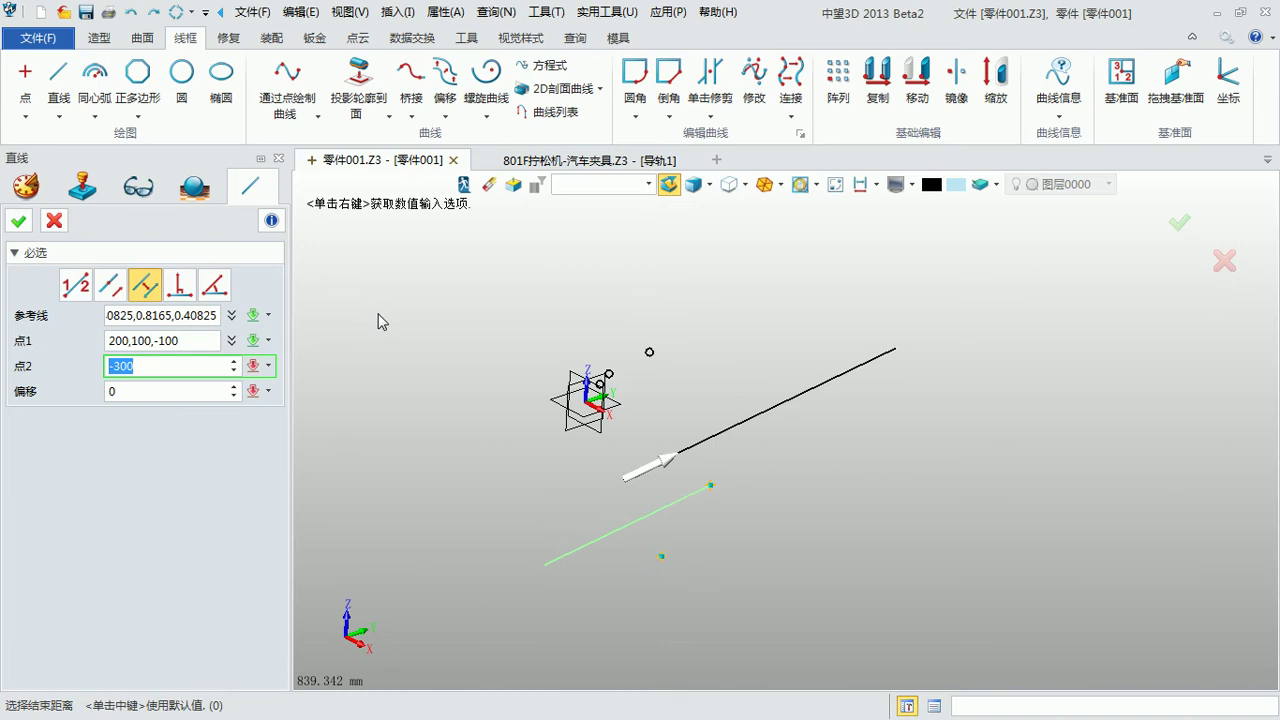
pyautogui.click(199, 390)
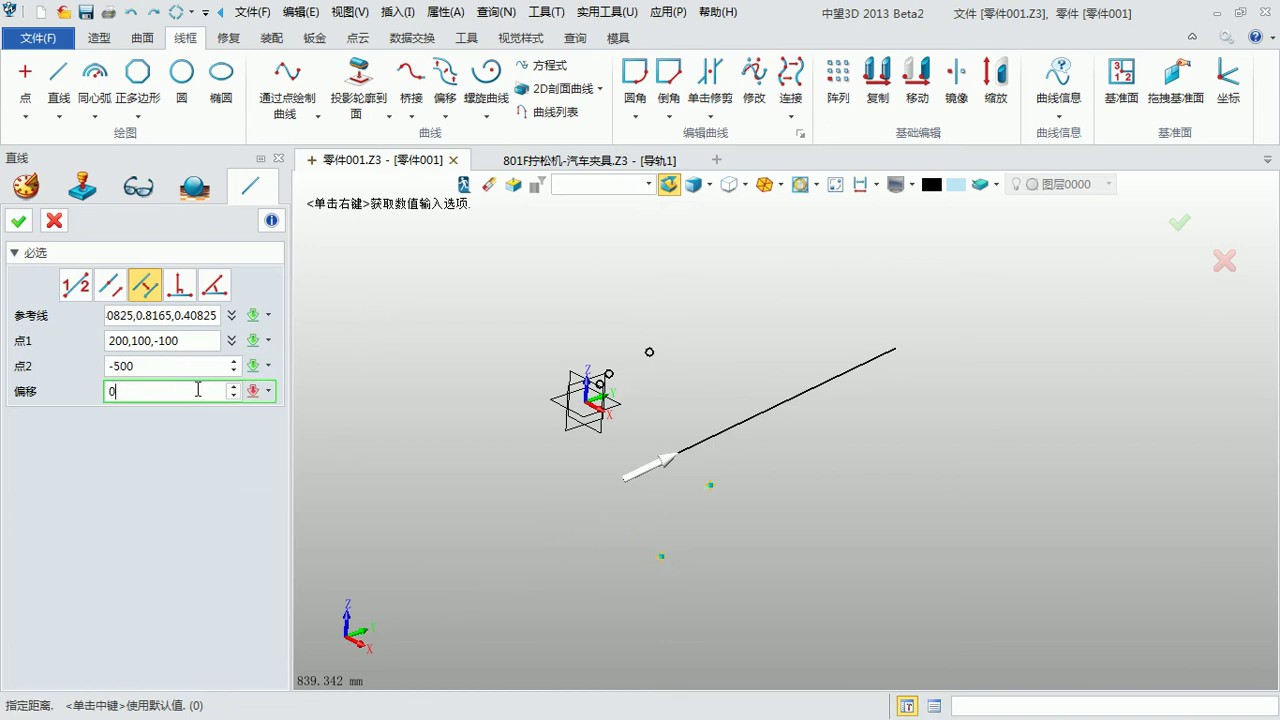
pyautogui.press('Escape')
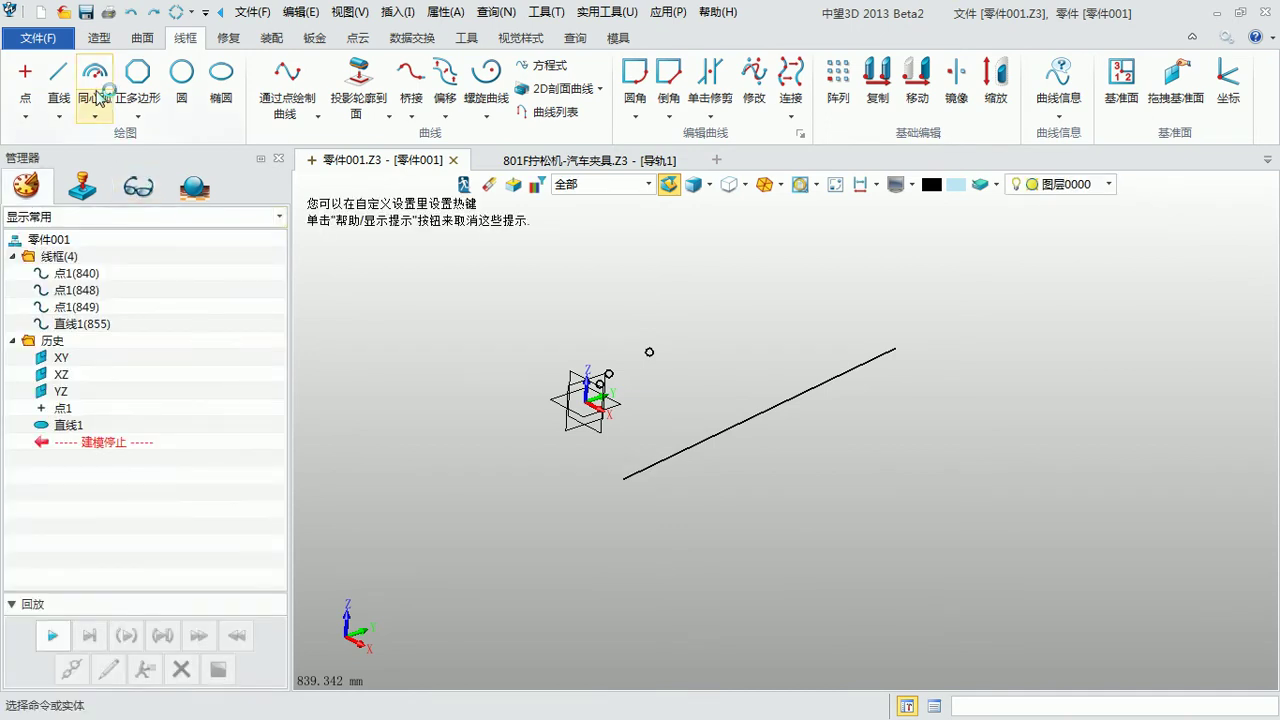
# Step: Draw a radius arc from 400,300,-200 to 500,800,300 with a radius of 500
pyautogui.click(95, 115)
pyautogui.click(120, 140)
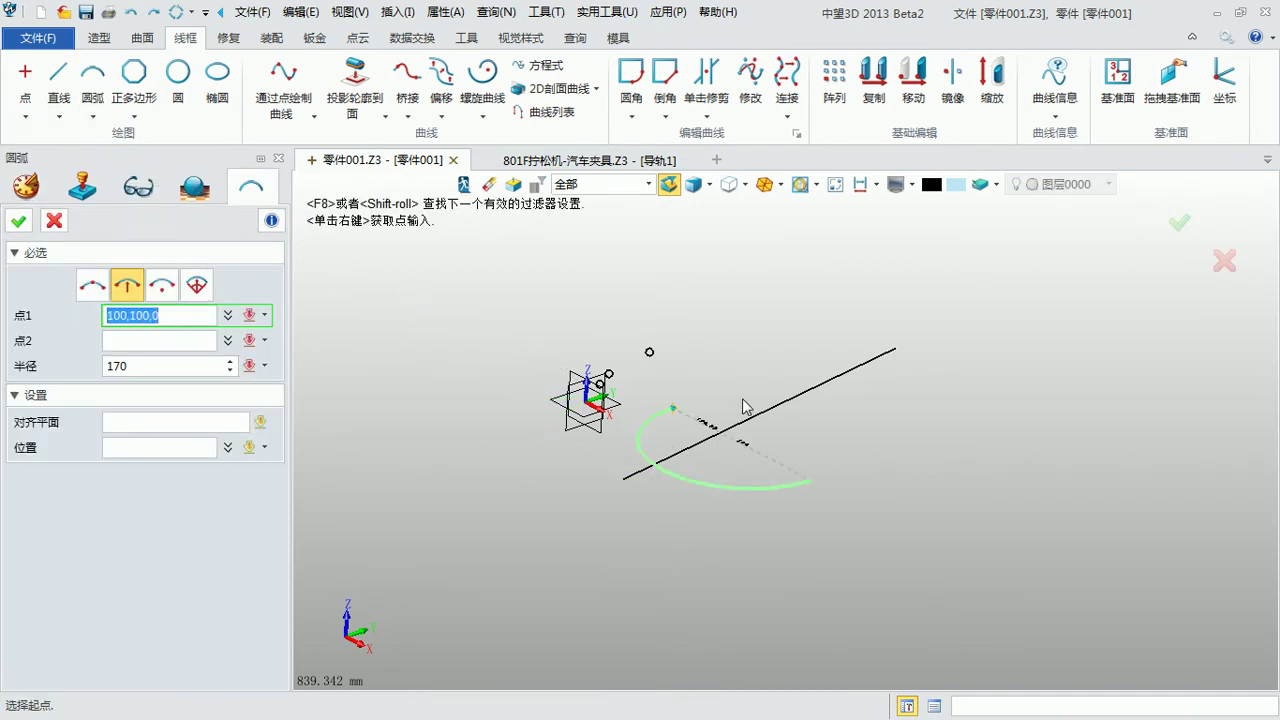
pyautogui.scroll(-3, 742, 407)
pyautogui.write('400,300,-200')
pyautogui.press('Return')
pyautogui.write('500,800,300')
pyautogui.press('Return')
pyautogui.write('500')
pyautogui.press('Return')
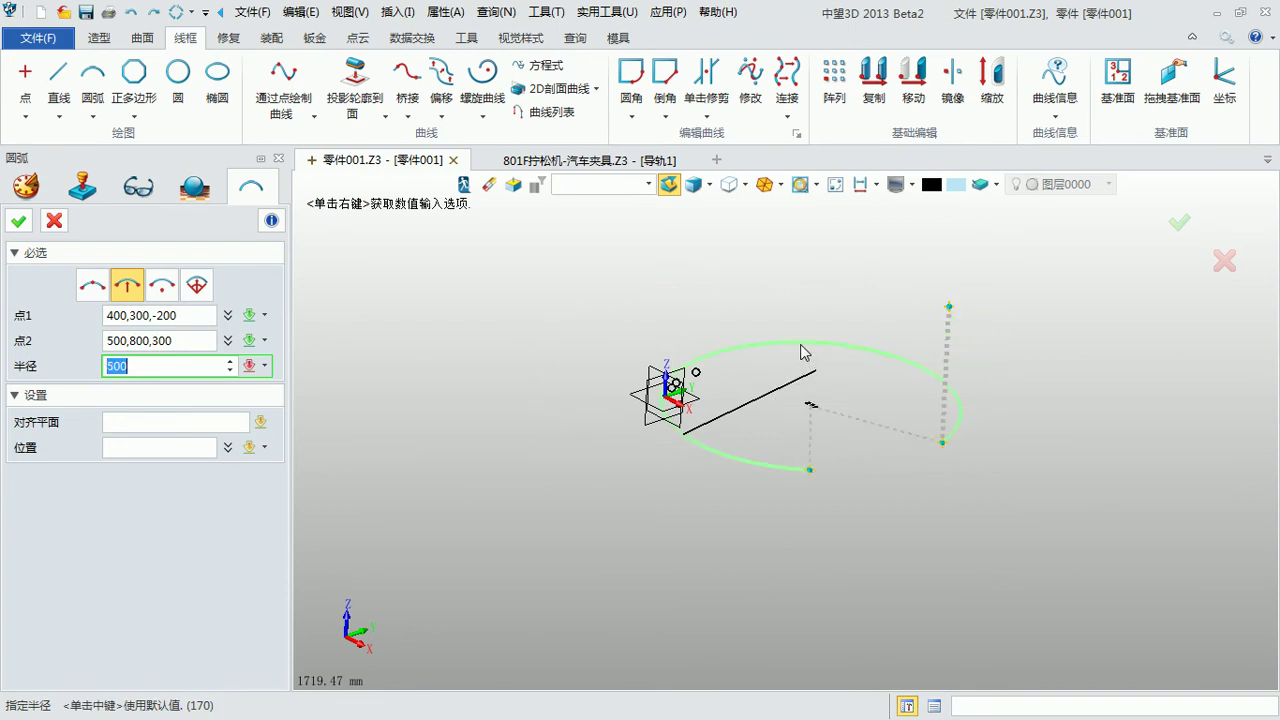
pyautogui.middleClick(800, 345)
pyautogui.middleClick(768, 290)
# Step: Create a concentric arc with radius 160 from the existing large arc
pyautogui.scroll(-3, 764, 304)
pyautogui.moveTo(764, 304); pyautogui.dragTo(800, 300, button='right')
pyautogui.scroll(4, 802, 295)
pyautogui.scroll(-2, 760, 335)
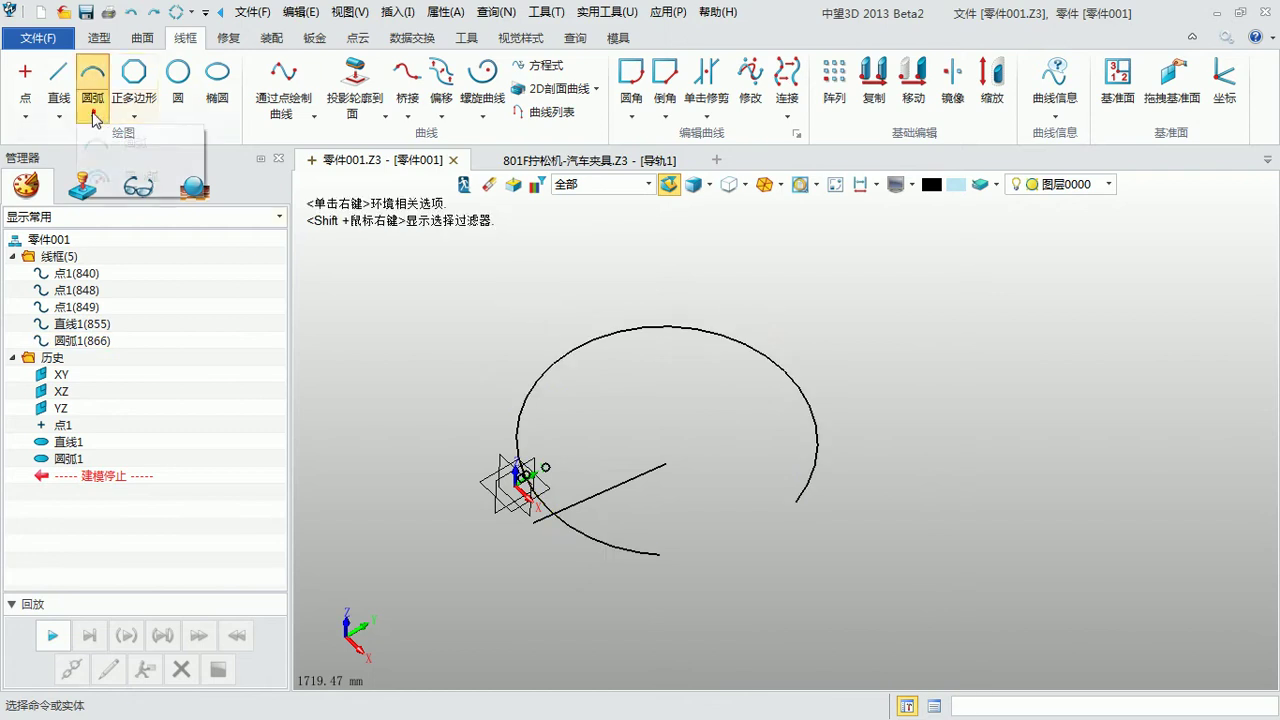
pyautogui.click(118, 175)
pyautogui.click(565, 358)
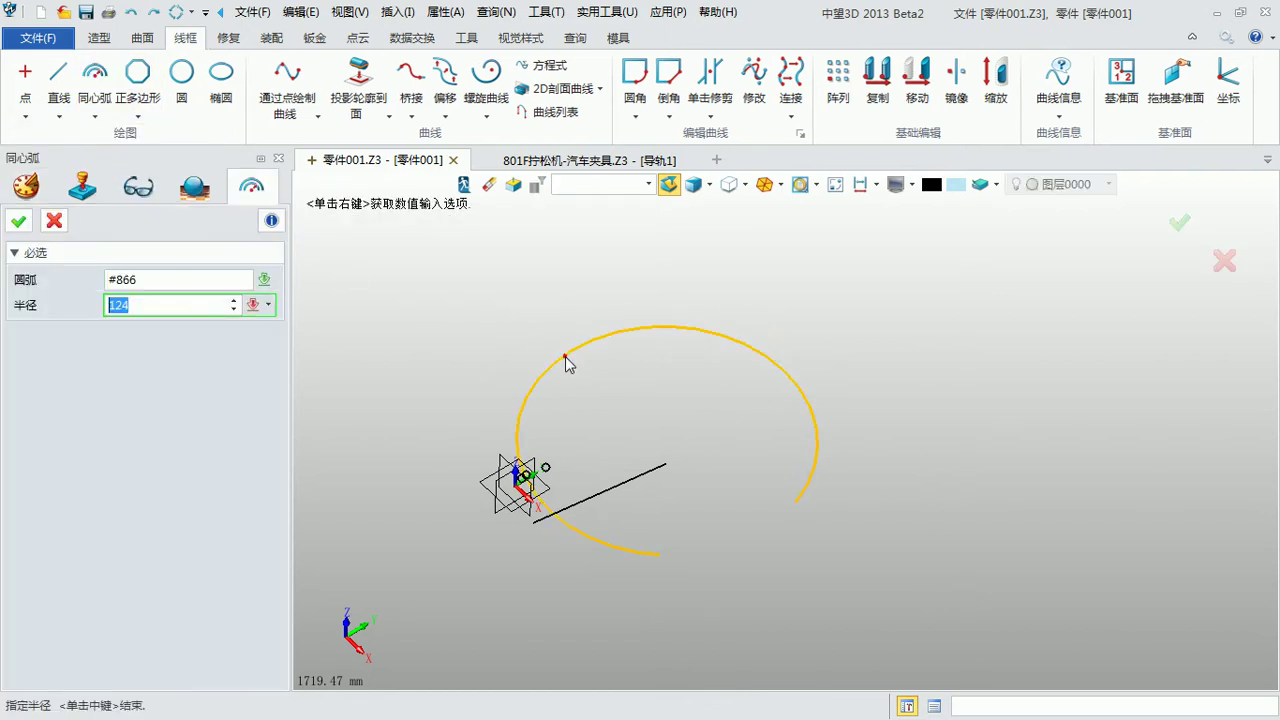
pyautogui.click(188, 304)
pyautogui.scroll(2, 175, 307)
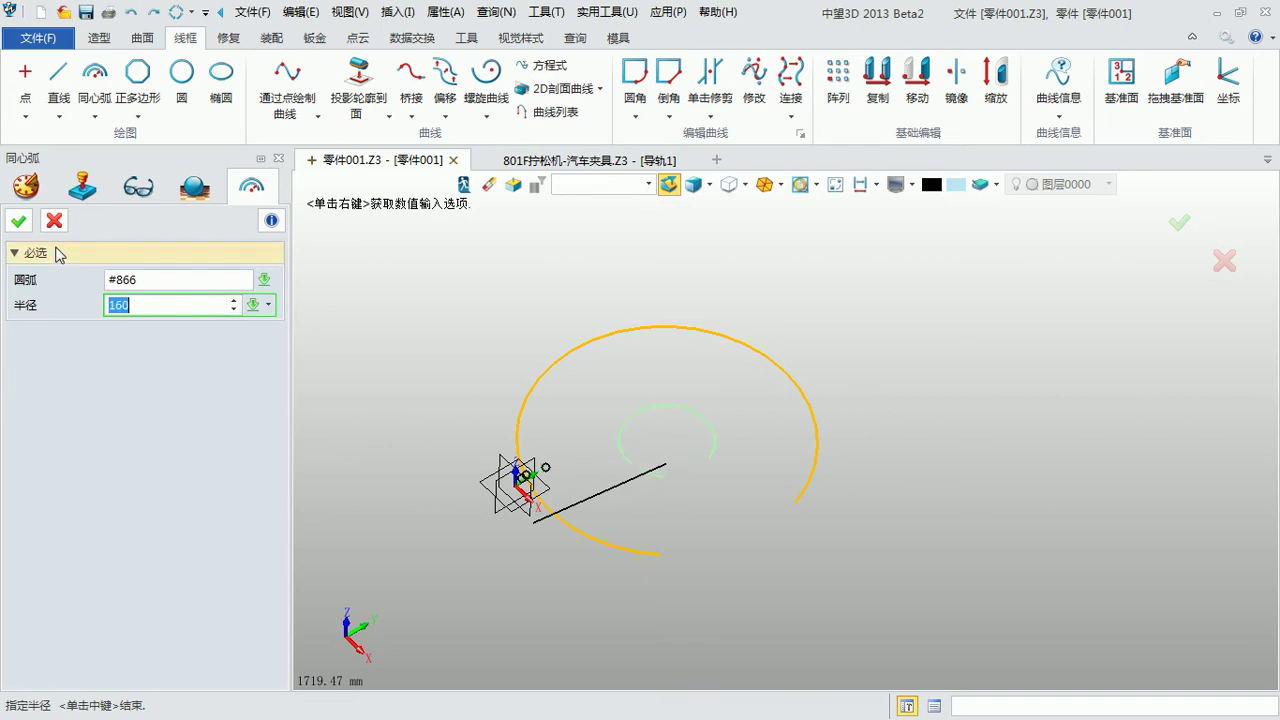
pyautogui.click(18, 220)
# Step: Define a two-corner rectangle on the XY plane from 900,300,-400 to 3300,3500,-100
pyautogui.scroll(3, 751, 446)
pyautogui.scroll(-3, 698, 470)
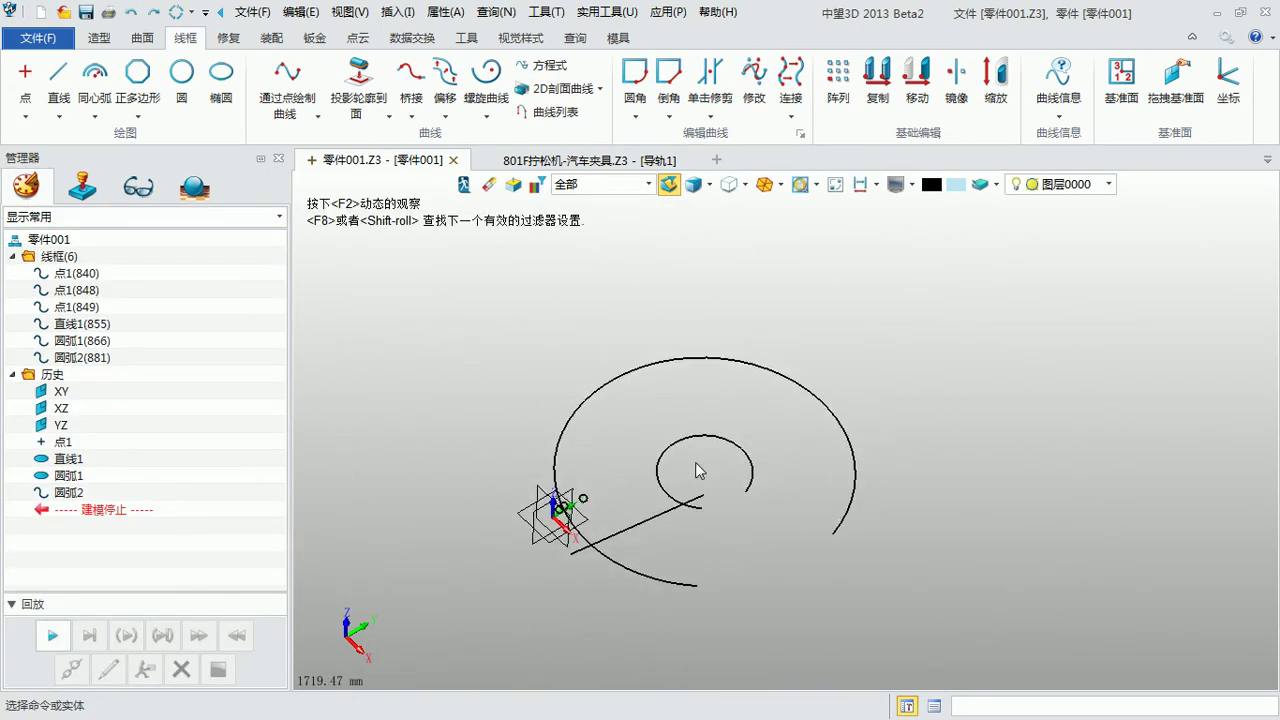
pyautogui.moveTo(474, 380); pyautogui.dragTo(493, 340, button='middle')
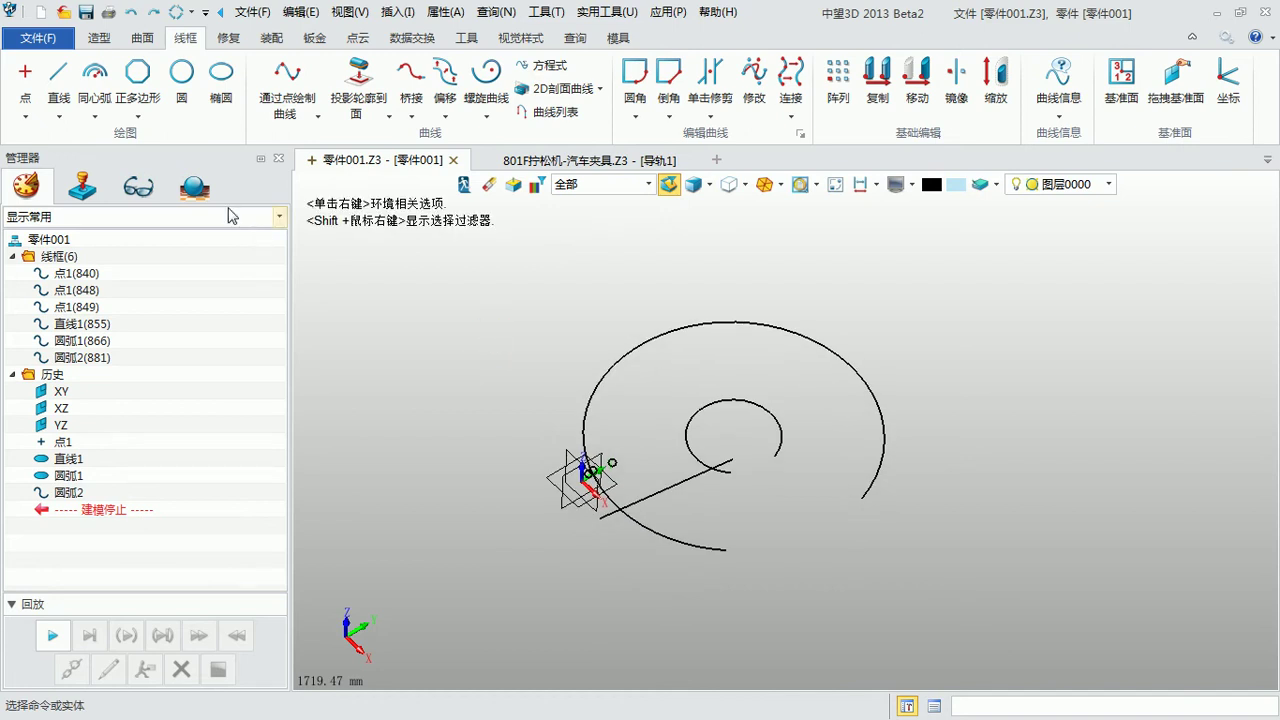
pyautogui.click(142, 118)
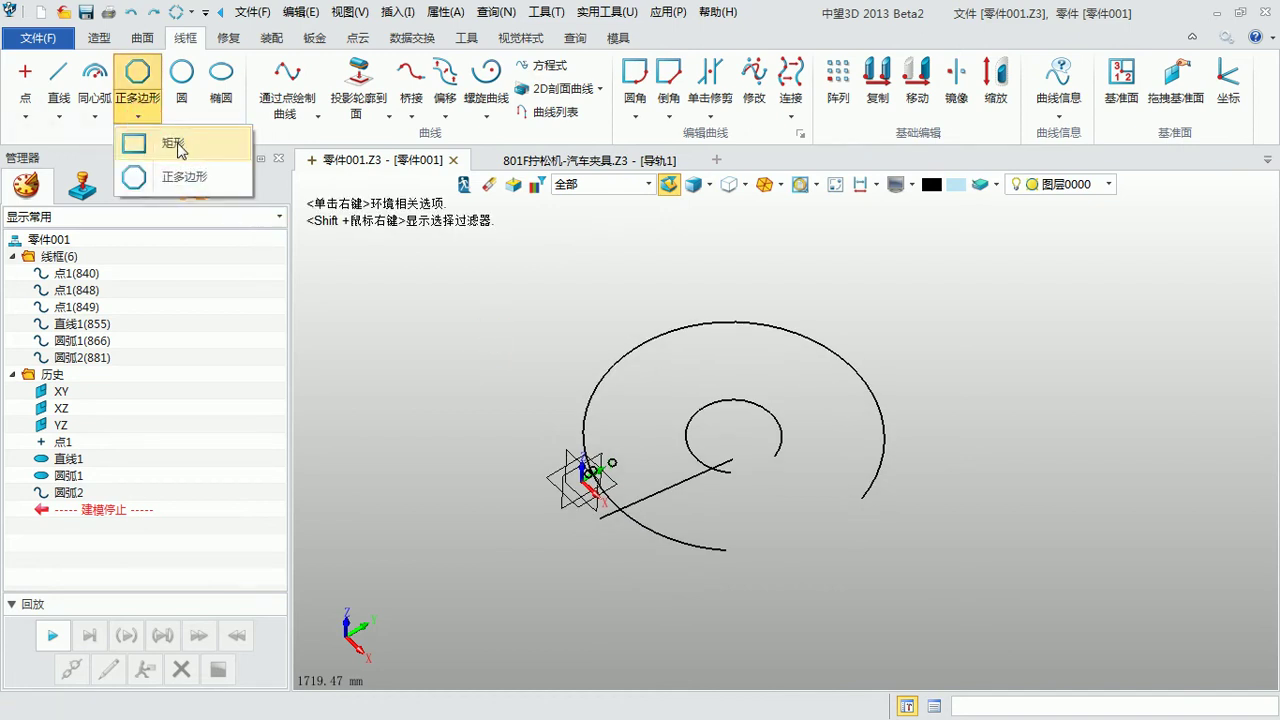
pyautogui.click(176, 147)
pyautogui.scroll(-3, 656, 379)
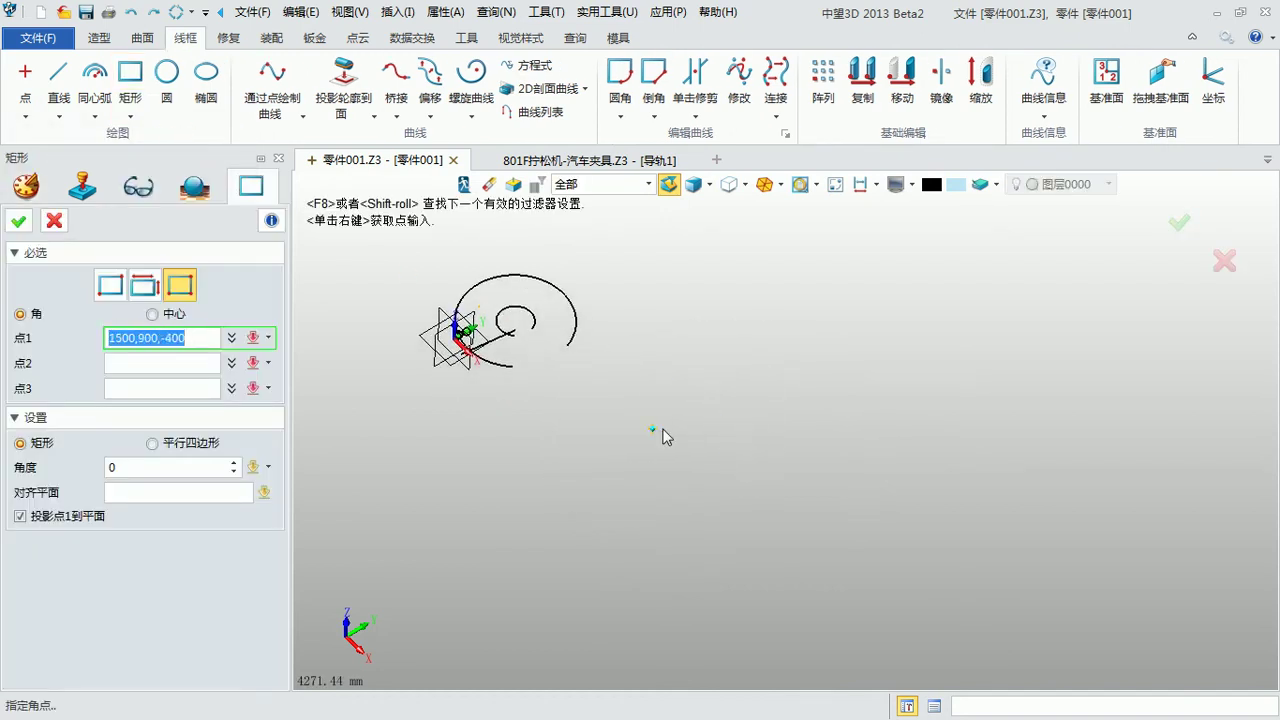
pyautogui.click(110, 286)
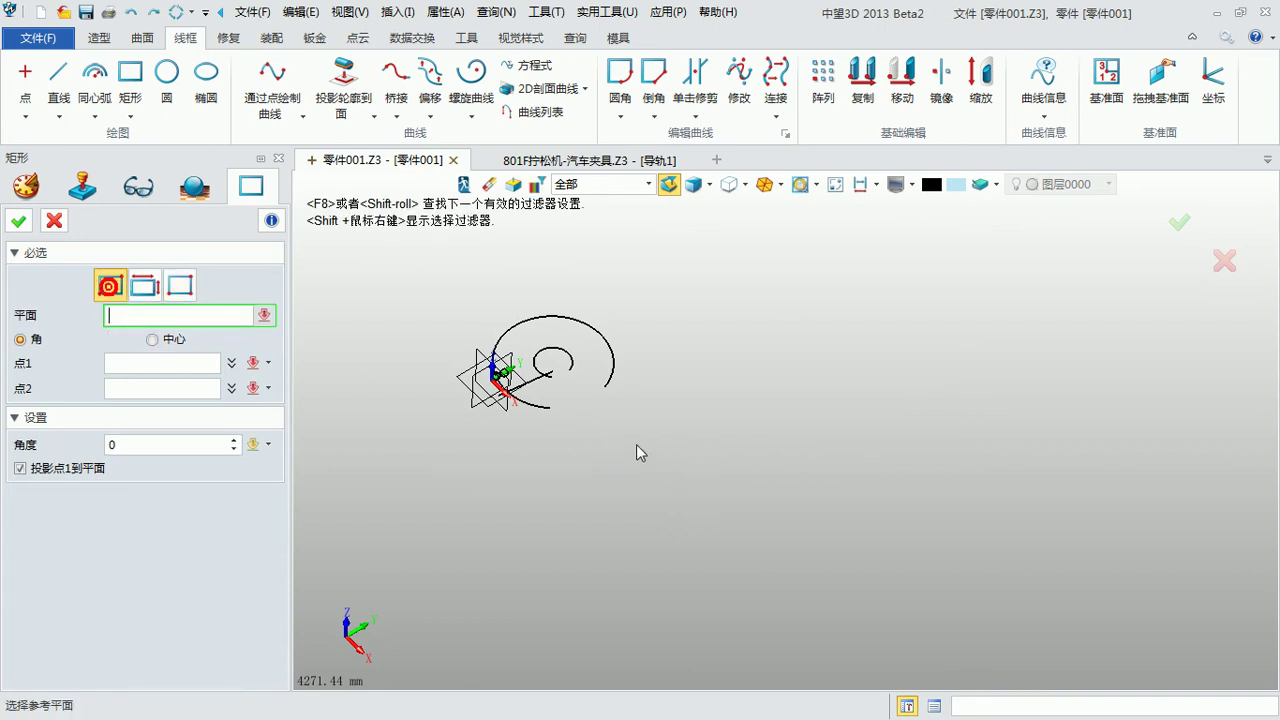
pyautogui.click(490, 376)
pyautogui.click(588, 460)
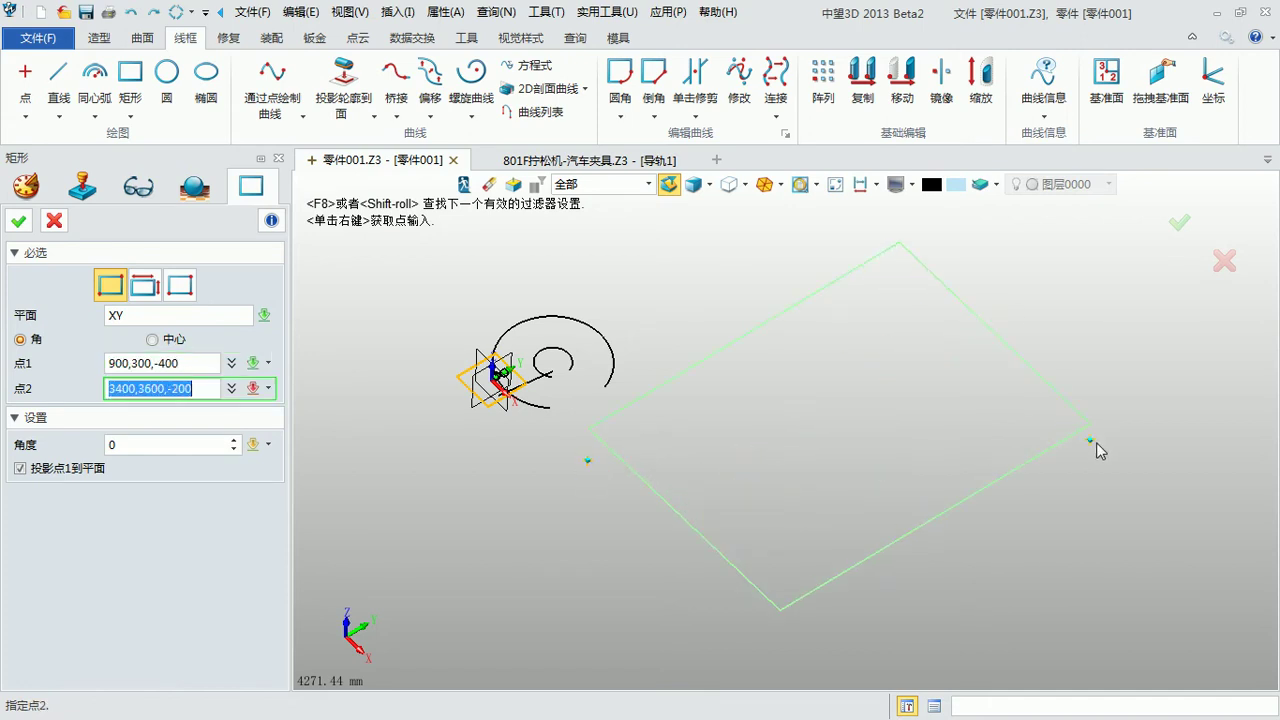
pyautogui.click(1080, 436)
# Step: Try rotating the rectangle preview to an angle of 26, and cancel the rectangle
pyautogui.click(184, 437)
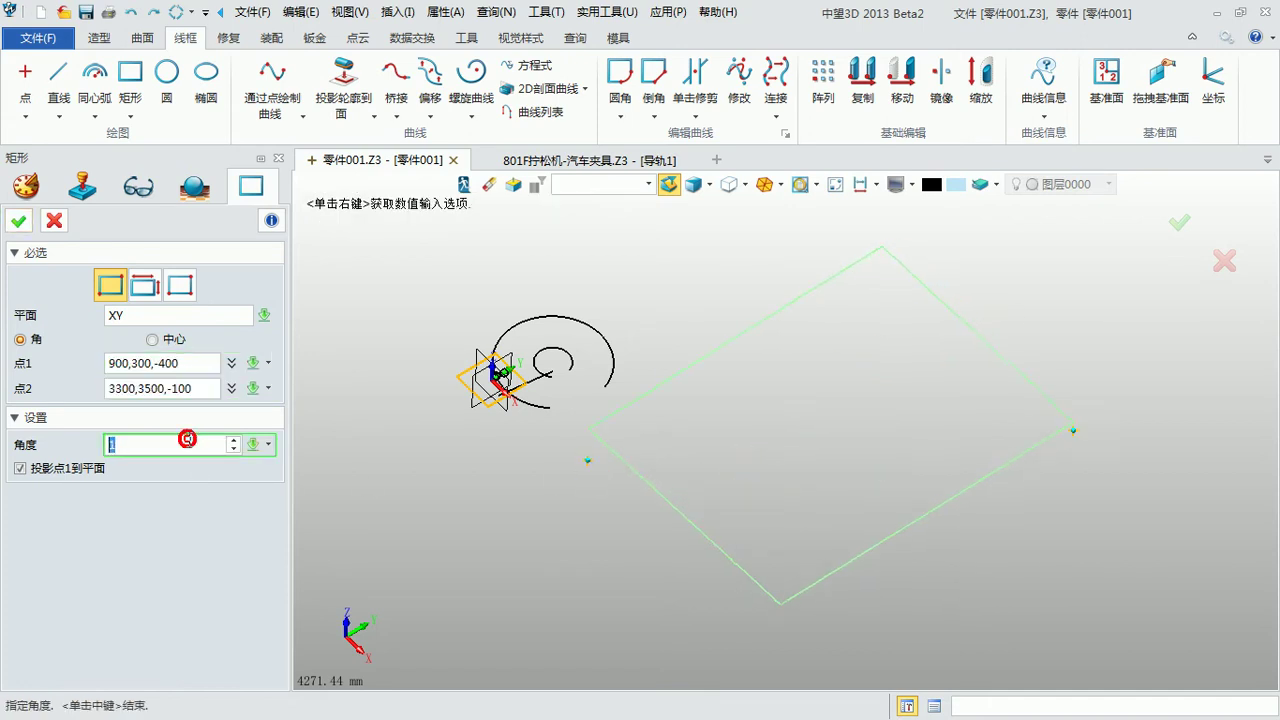
pyautogui.scroll(20, 196, 440)
pyautogui.scroll(-1, 195, 448)
pyautogui.moveTo(797, 551); pyautogui.dragTo(760, 552, button='right')
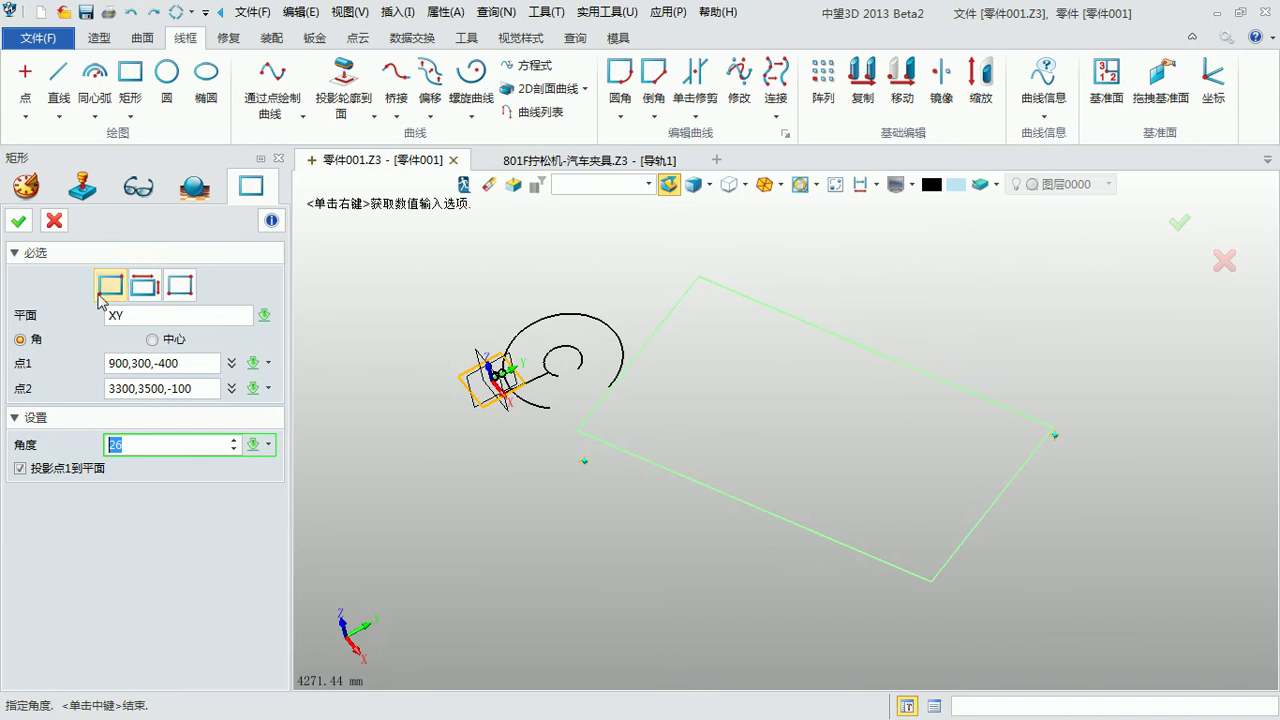
pyautogui.click(51, 225)
# Step: Define a two-corner ellipse on the YZ plane from 1200,1700,-400 to 2200,5700,1500
pyautogui.moveTo(606, 421); pyautogui.dragTo(644, 517, button='middle')
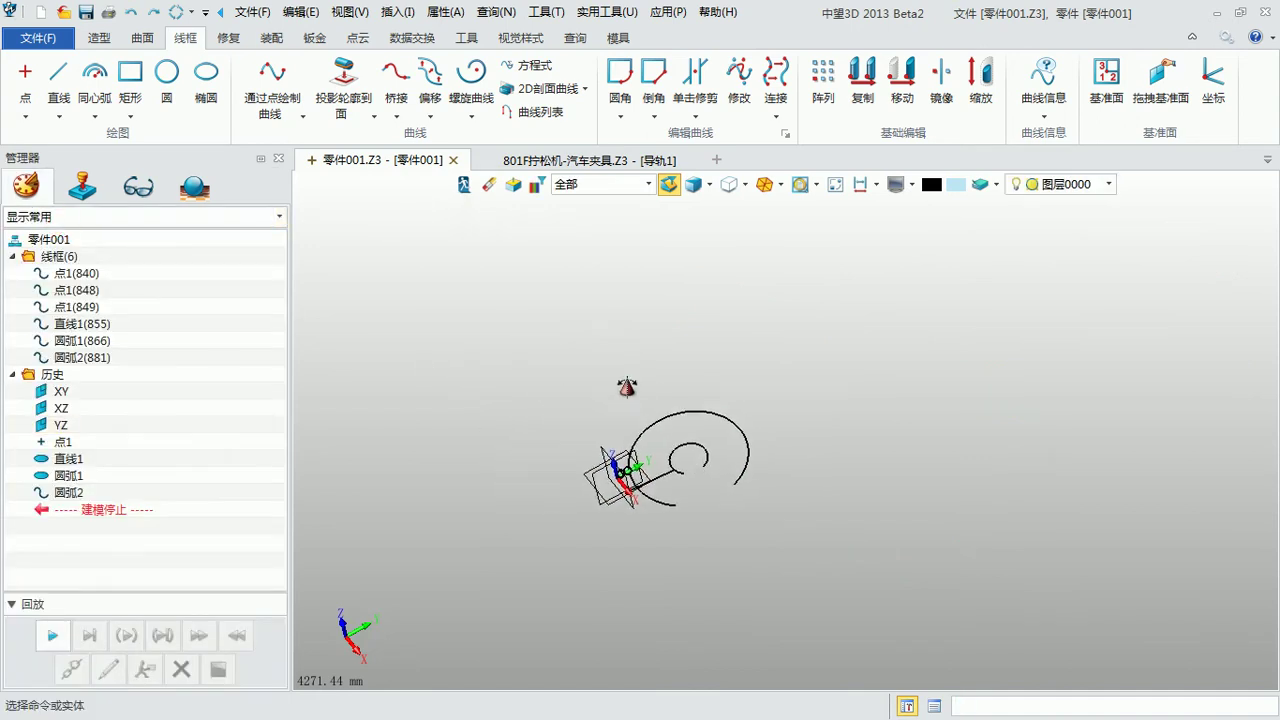
pyautogui.click(206, 82)
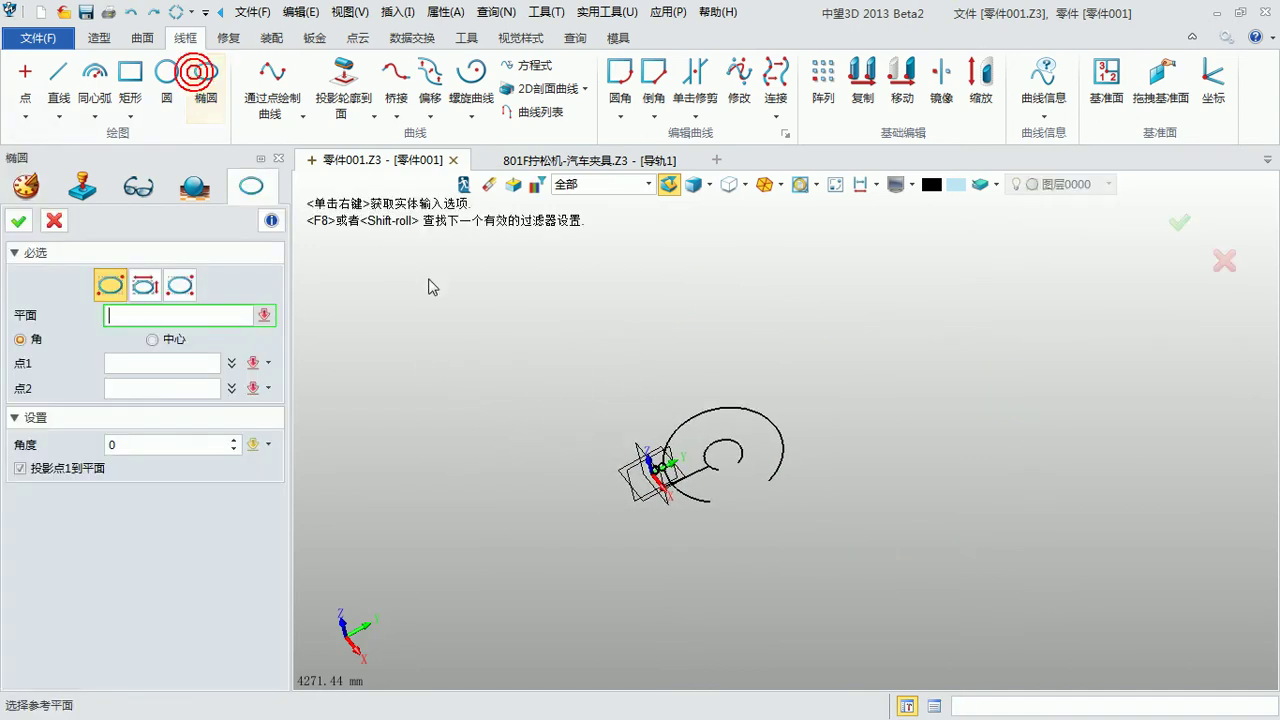
pyautogui.scroll(-3, 401, 273)
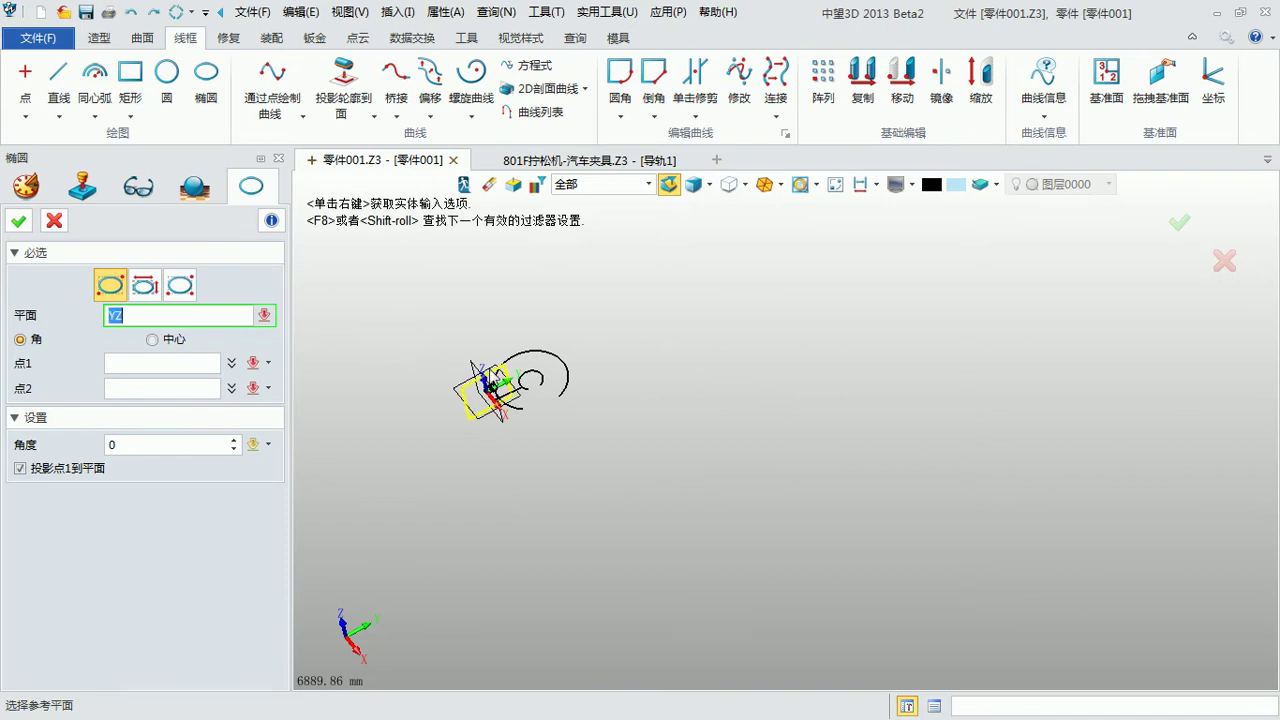
pyautogui.click(487, 371)
pyautogui.click(651, 408)
pyautogui.moveTo(800, 375); pyautogui.dragTo(818, 430, button='right')
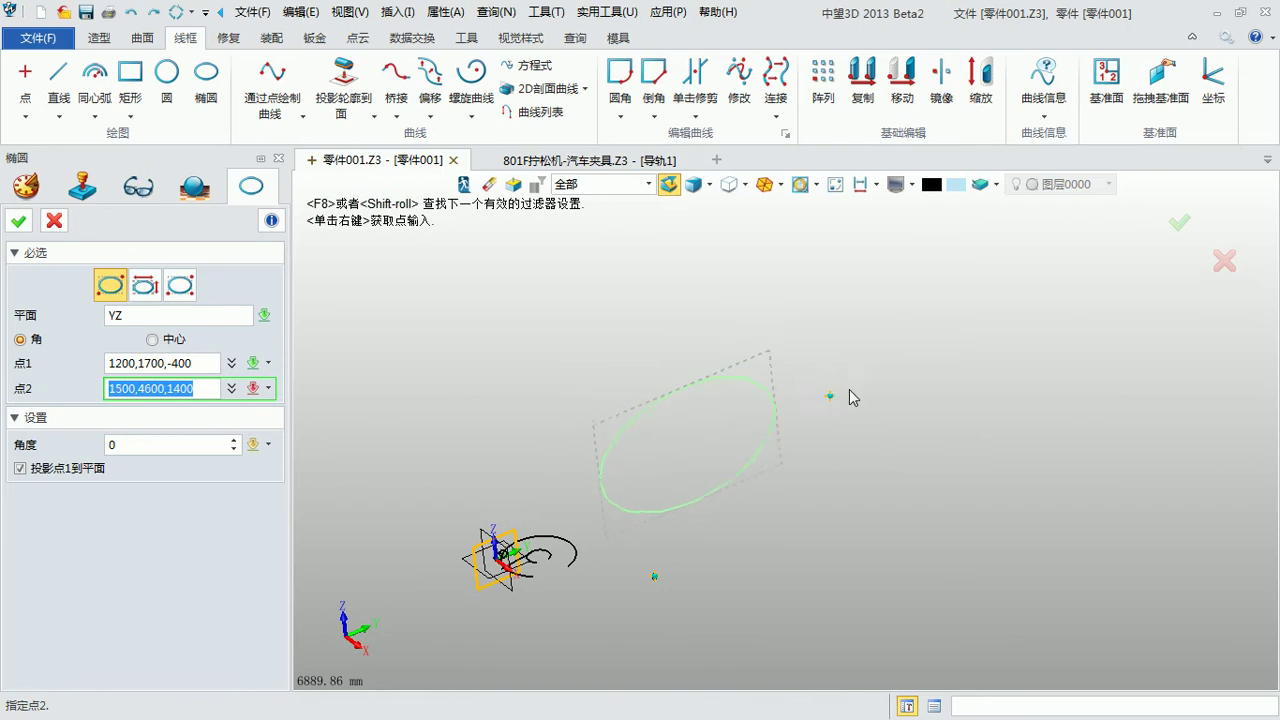
pyautogui.click(936, 380)
pyautogui.moveTo(879, 513); pyautogui.dragTo(838, 481, button='middle')
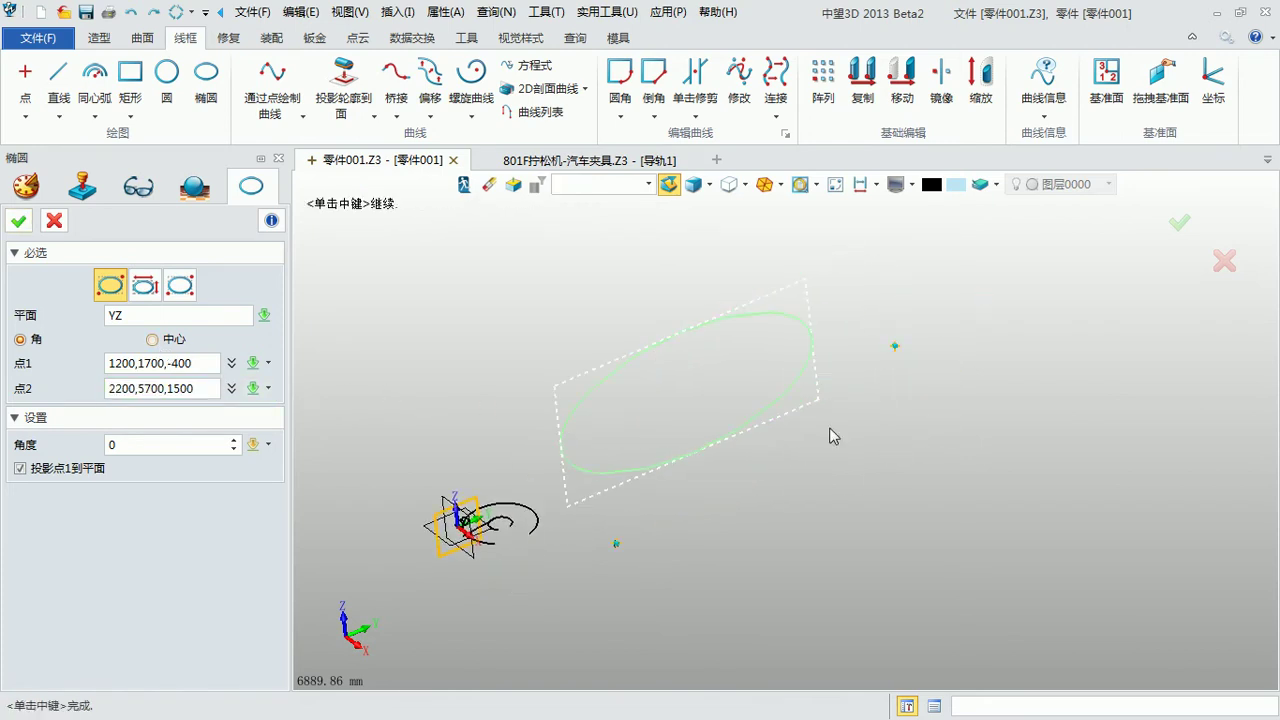
# Step: Set the ellipse's rotation angle to 2 and create it
pyautogui.click(177, 443)
pyautogui.scroll(13, 182, 443)
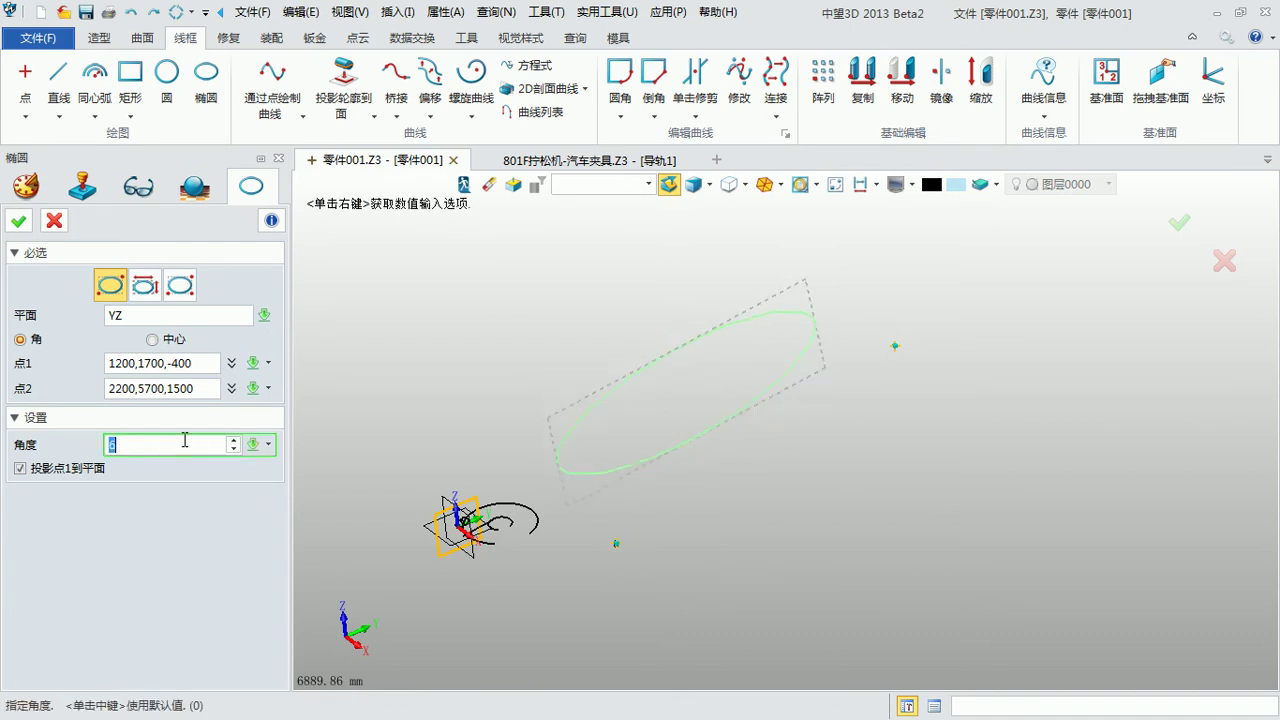
pyautogui.scroll(-13, 186, 443)
pyautogui.scroll(2, 184, 438)
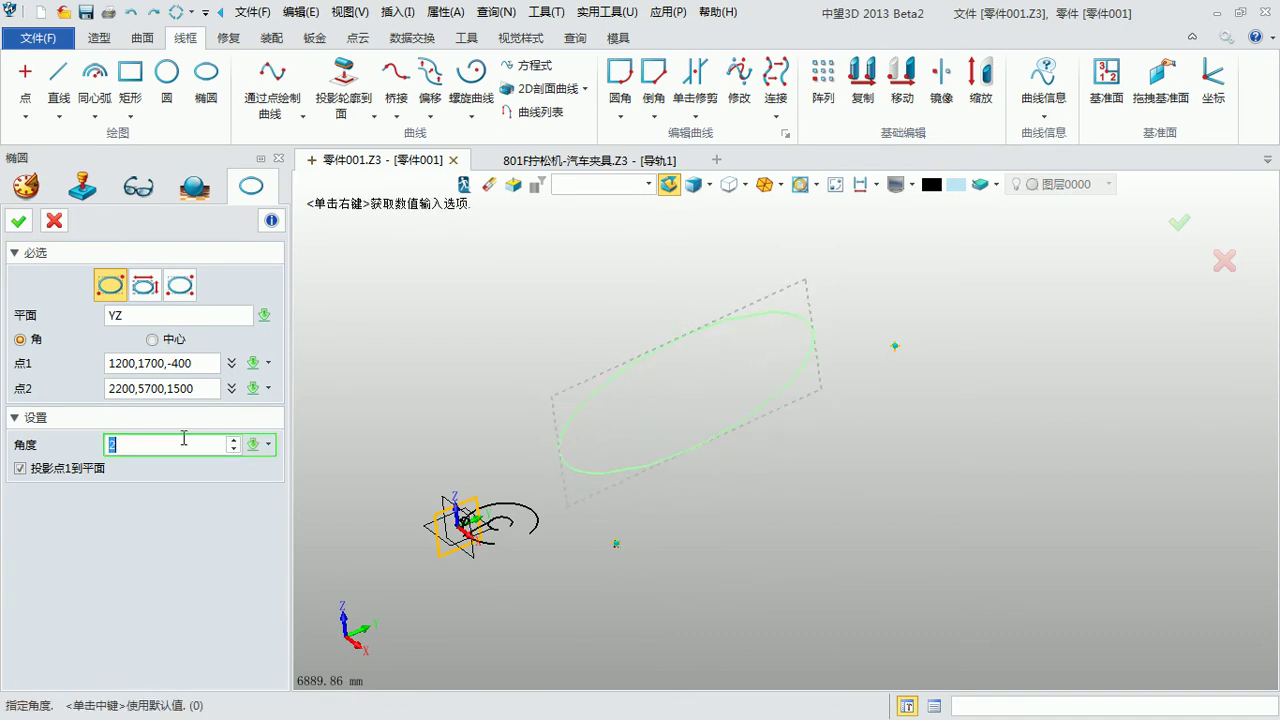
pyautogui.click(18, 222)
pyautogui.scroll(-3, 690, 445)
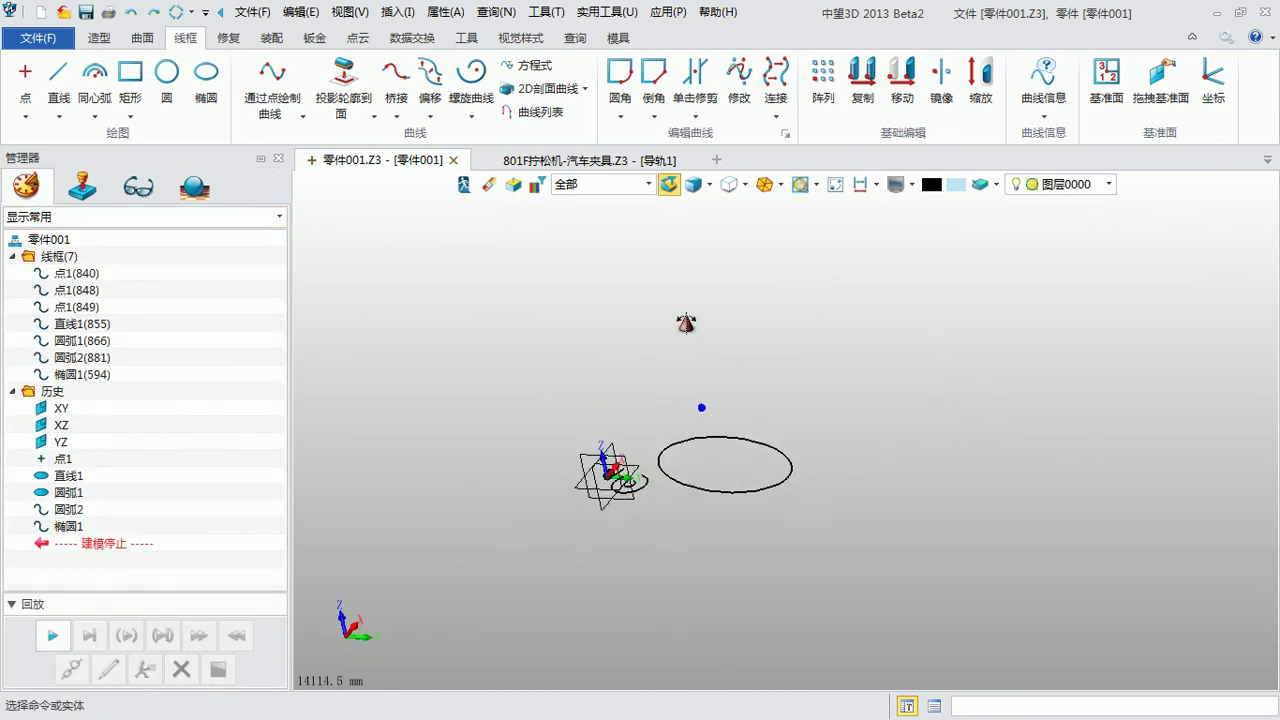
pyautogui.scroll(5, 700, 440)
pyautogui.scroll(-1, 534, 375)
pyautogui.scroll(-4, 534, 375)
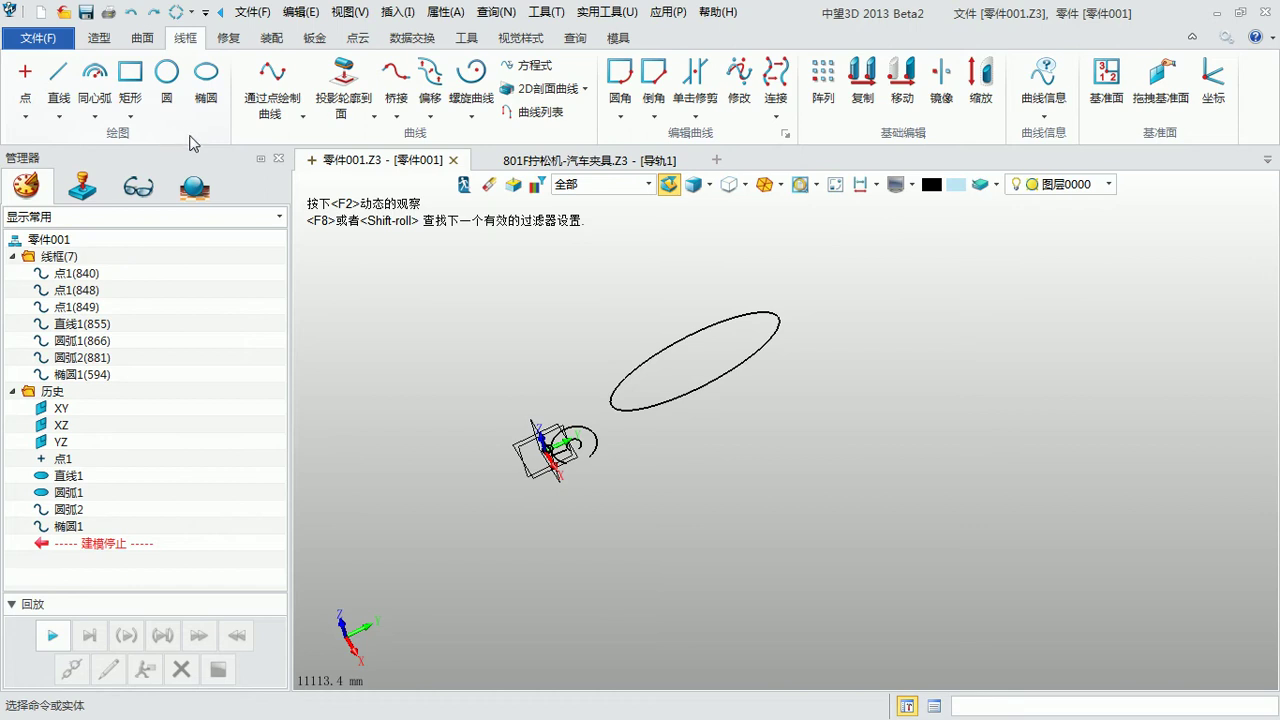
# Step: Set up an open through-points curve with degree 3
pyautogui.moveTo(527, 322); pyautogui.dragTo(517, 344, button='middle')
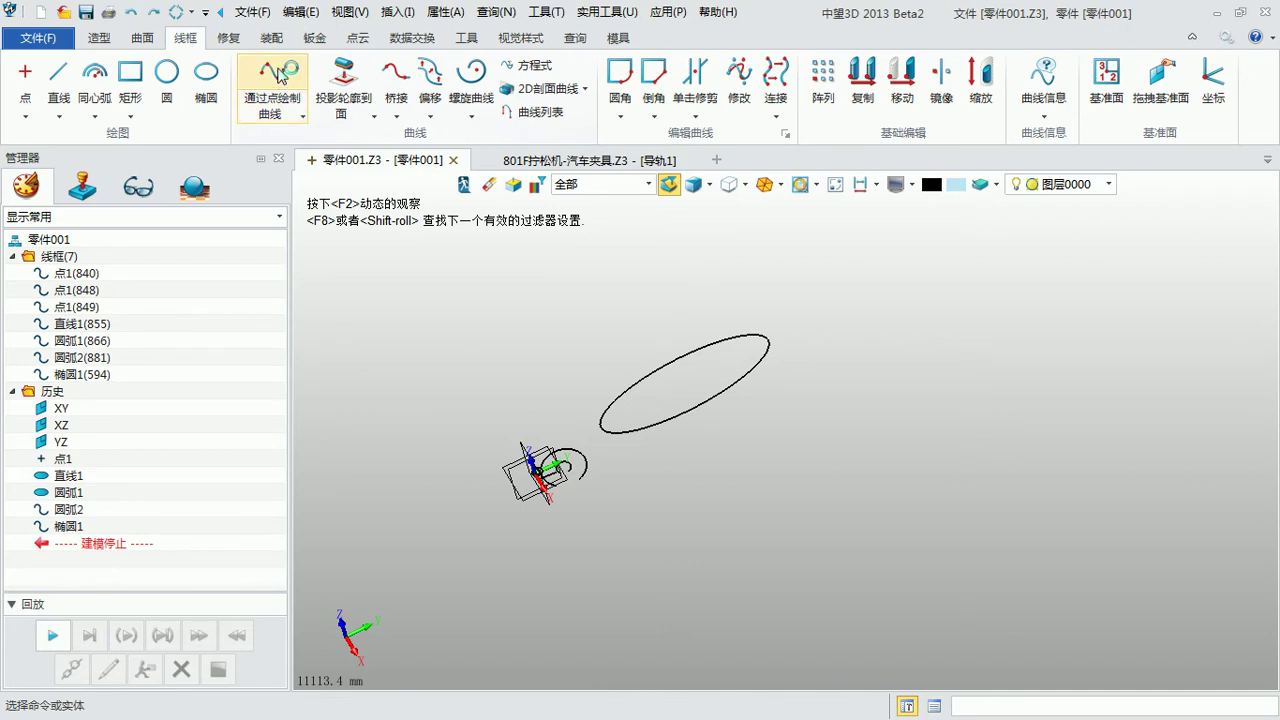
pyautogui.click(280, 75)
pyautogui.scroll(-2, 488, 306)
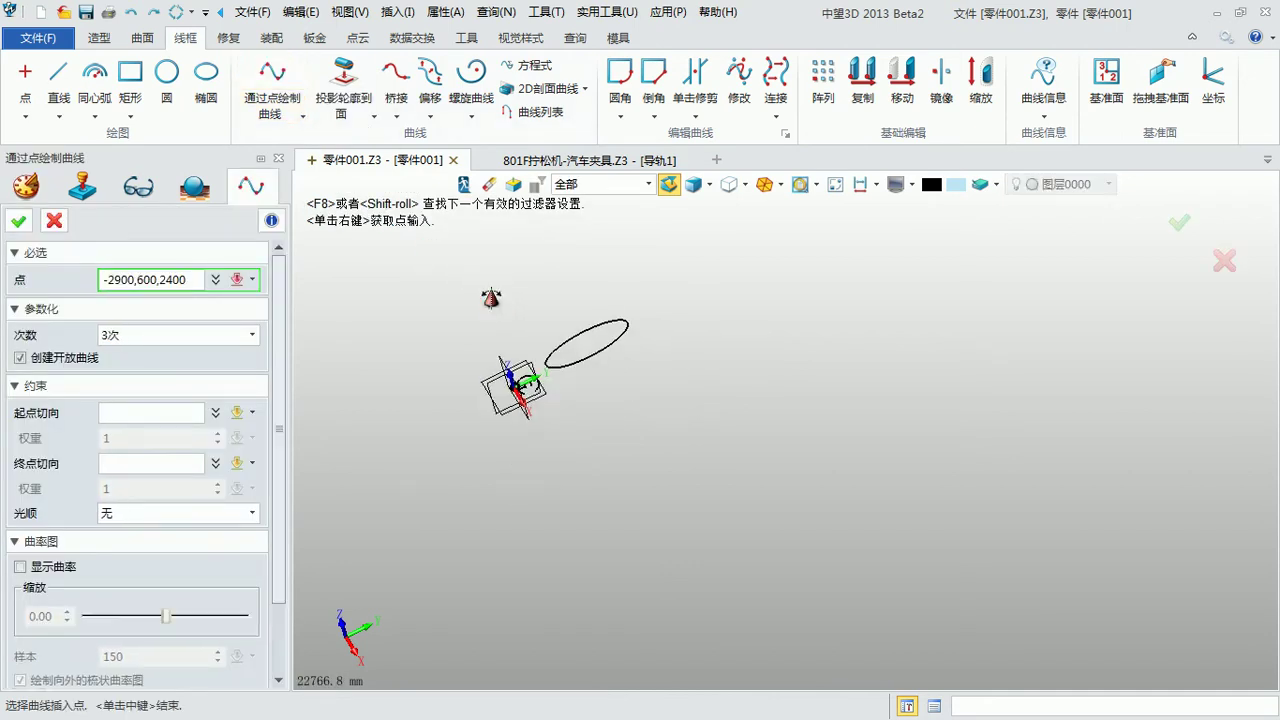
pyautogui.moveTo(489, 305); pyautogui.dragTo(538, 294, button='middle')
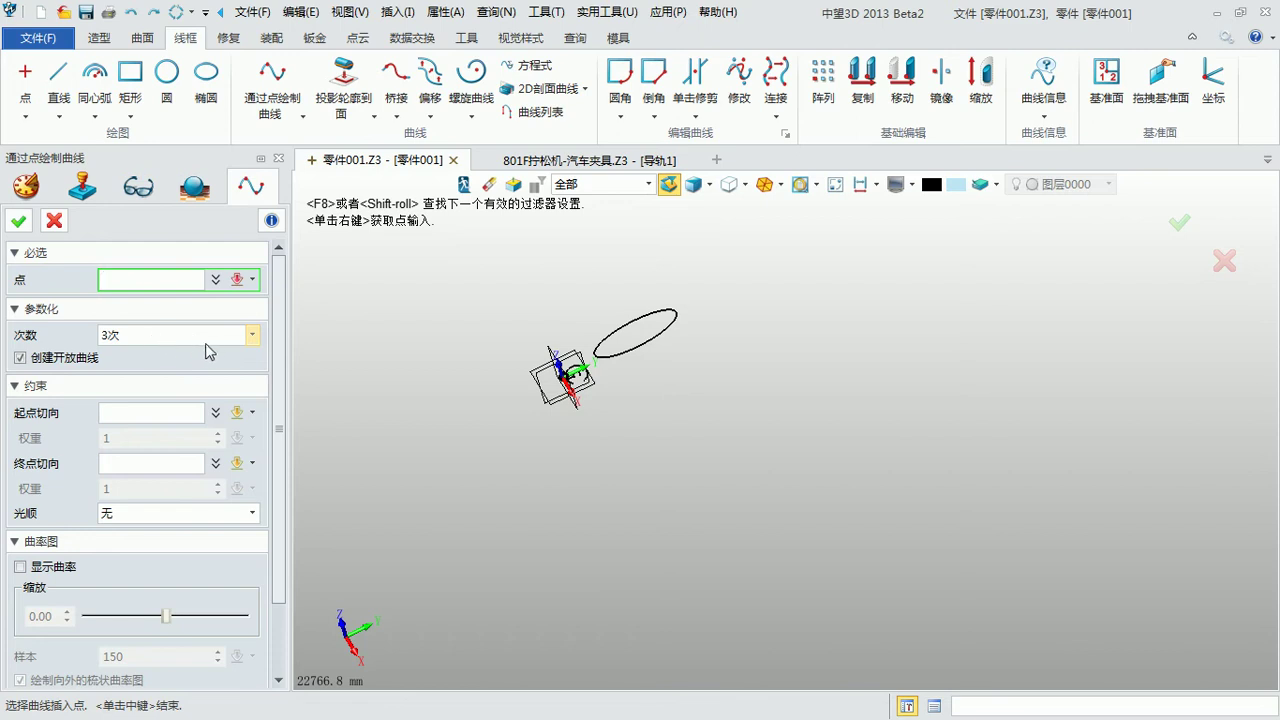
pyautogui.click(254, 338)
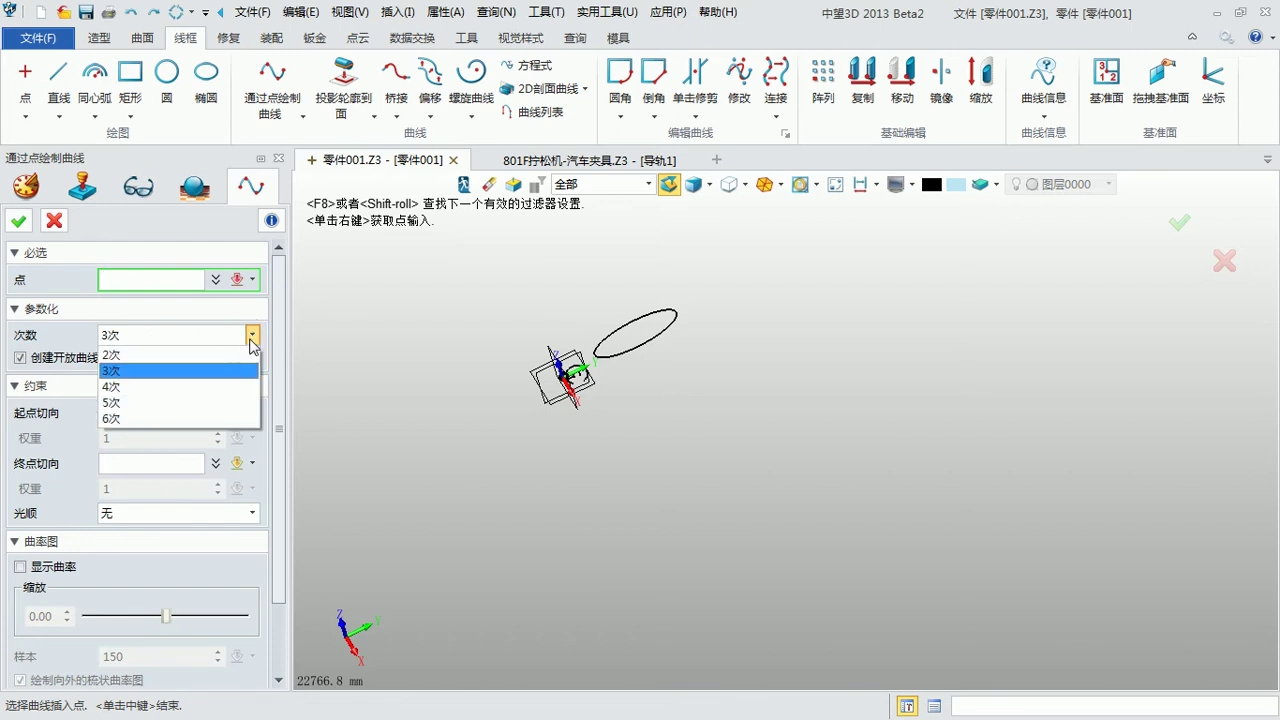
pyautogui.click(249, 337)
pyautogui.click(247, 338)
pyautogui.click(236, 371)
pyautogui.click(174, 281)
# Step: Draw the curve as a wave through four points in the empty space beyond the ellipse and create it
pyautogui.moveTo(538, 446); pyautogui.dragTo(458, 385, button='middle')
pyautogui.moveTo(586, 470); pyautogui.dragTo(616, 514, button='right')
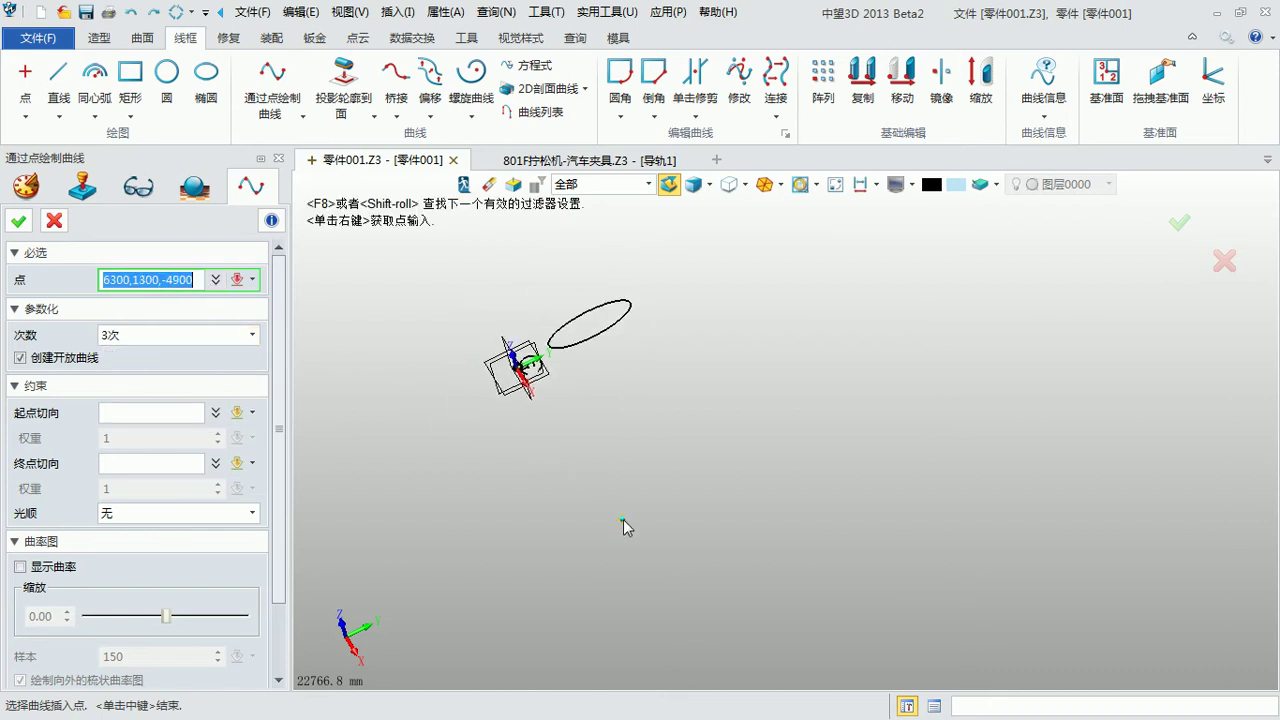
pyautogui.click(622, 508)
pyautogui.click(745, 396)
pyautogui.click(916, 458)
pyautogui.click(1107, 380)
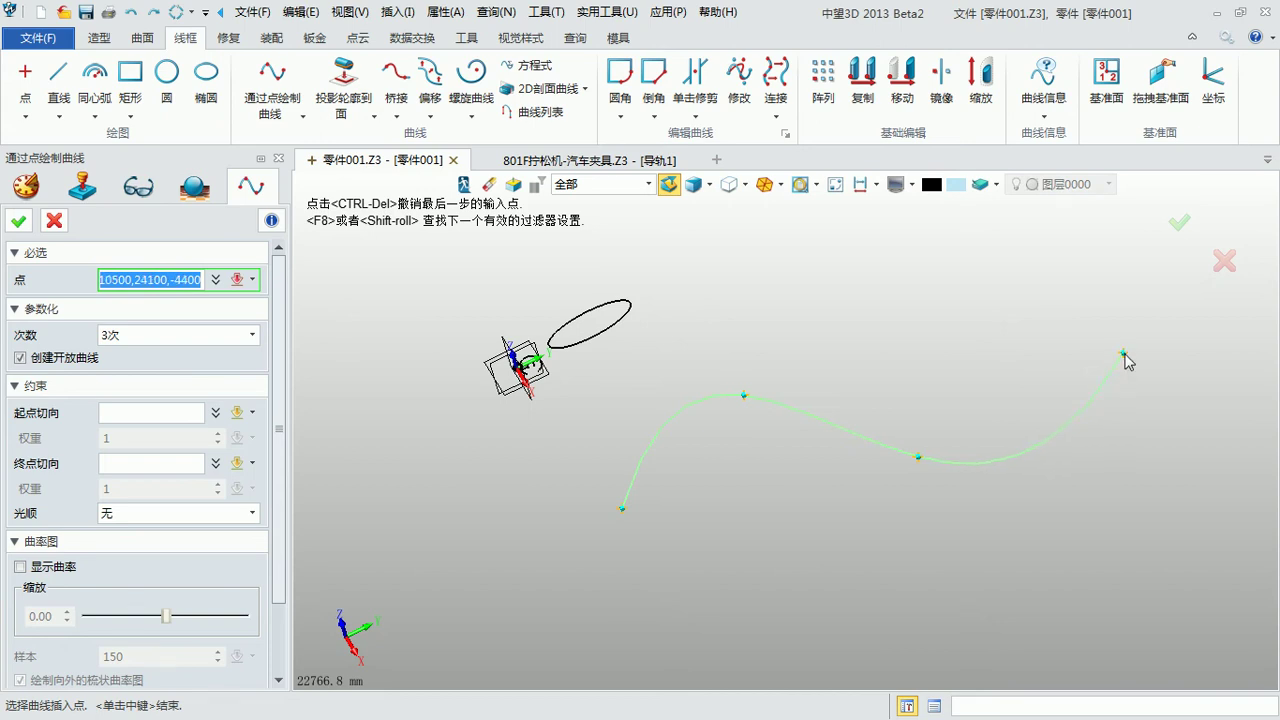
pyautogui.click(1123, 353)
pyautogui.middleClick(800, 364)
pyautogui.scroll(-3, 879, 376)
pyautogui.moveTo(879, 376); pyautogui.dragTo(812, 351, button='middle')
pyautogui.scroll(4, 746, 368)
pyautogui.middleClick(831, 351)
pyautogui.scroll(-3, 789, 351)
pyautogui.moveTo(754, 357); pyautogui.dragTo(805, 328, button='right')
pyautogui.scroll(4, 754, 391)
pyautogui.scroll(-2, 660, 372)
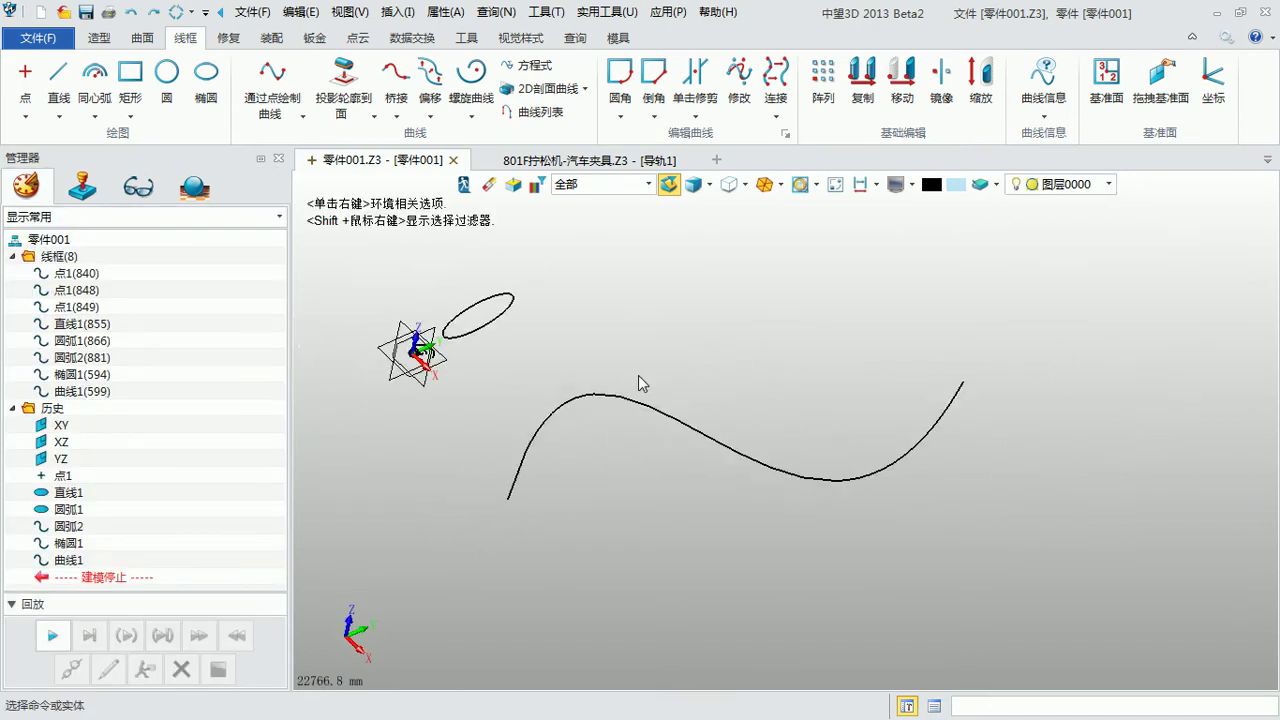
pyautogui.moveTo(533, 382); pyautogui.dragTo(614, 376, button='right')
pyautogui.scroll(-2, 609, 363)
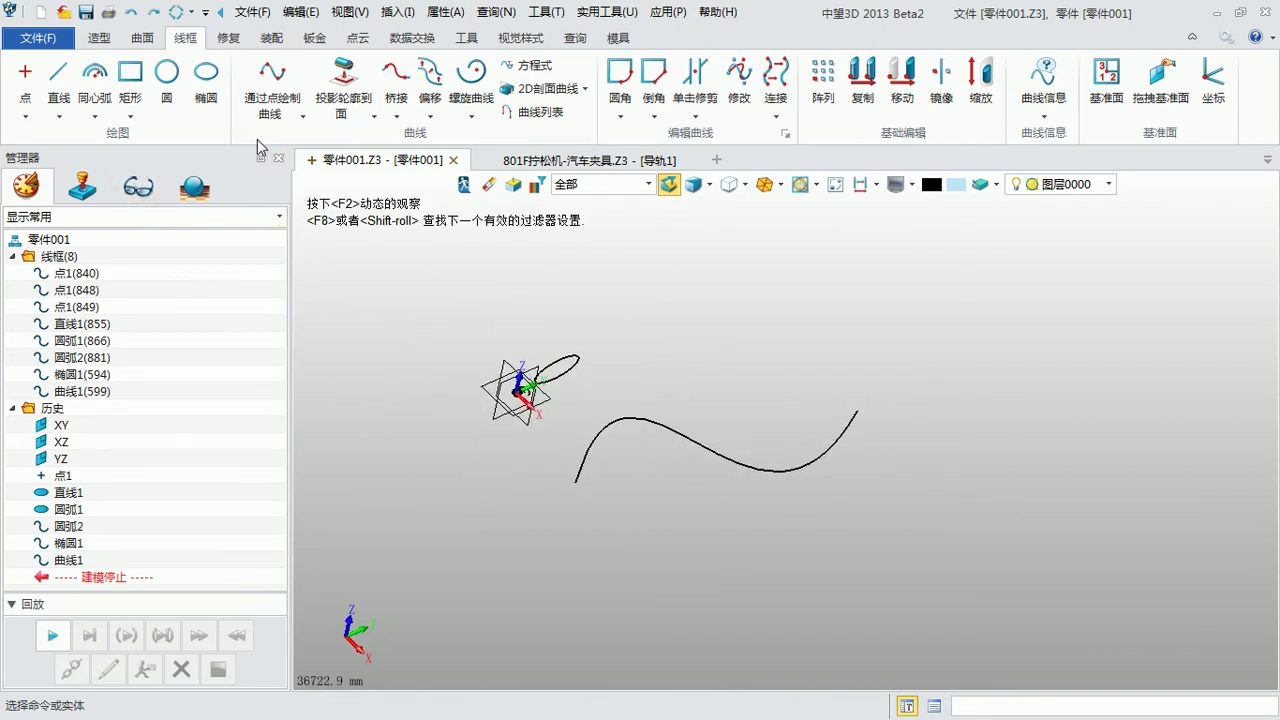
# Step: Start a degree-3 control-point curve and place four zigzag control points in the empty space near the existing wave curve
pyautogui.click(303, 117)
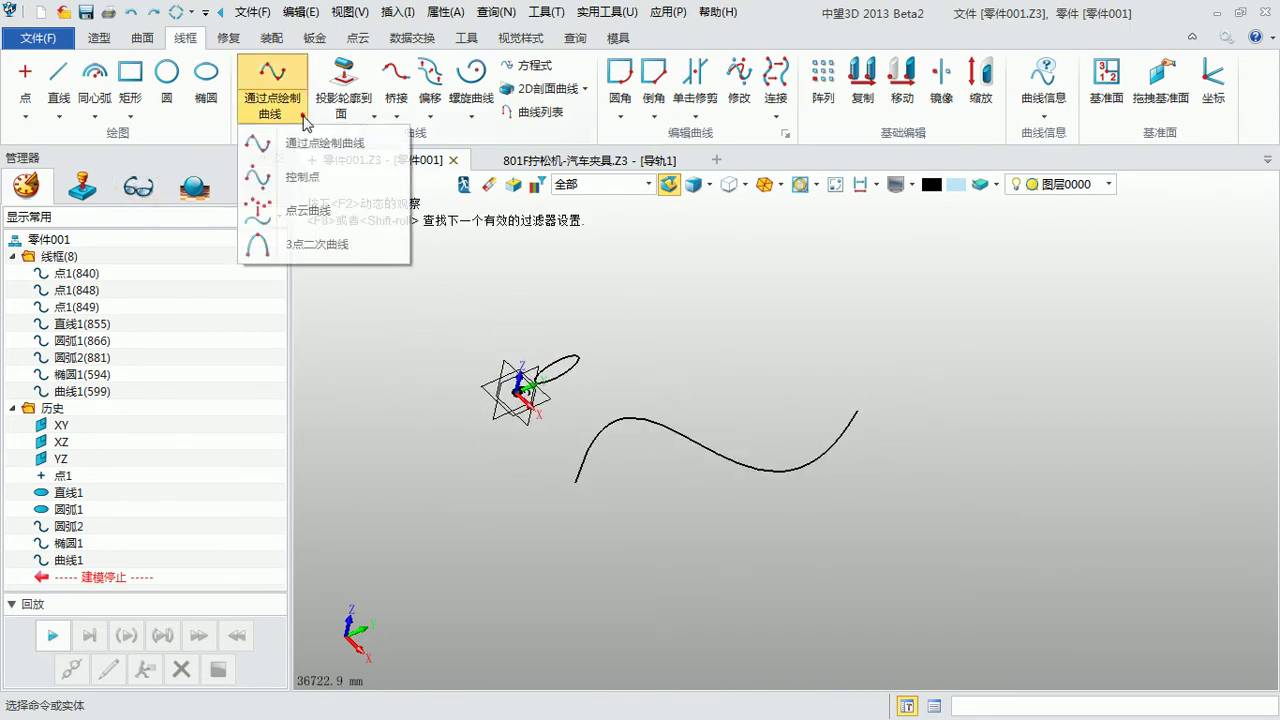
pyautogui.click(305, 183)
pyautogui.scroll(-4, 420, 314)
pyautogui.moveTo(450, 384); pyautogui.dragTo(439, 322, button='middle')
pyautogui.scroll(3, 450, 345)
pyautogui.moveTo(520, 358); pyautogui.dragTo(616, 355, button='middle')
pyautogui.click(618, 459)
pyautogui.click(765, 383)
pyautogui.click(872, 495)
pyautogui.click(1131, 421)
# Step: Add two more control points to finish the six-point control-point curve
pyautogui.click(1141, 309)
pyautogui.moveTo(1201, 304); pyautogui.dragTo(967, 354, button='middle')
pyautogui.click(1044, 354)
pyautogui.moveTo(673, 588); pyautogui.dragTo(764, 468, button='middle')
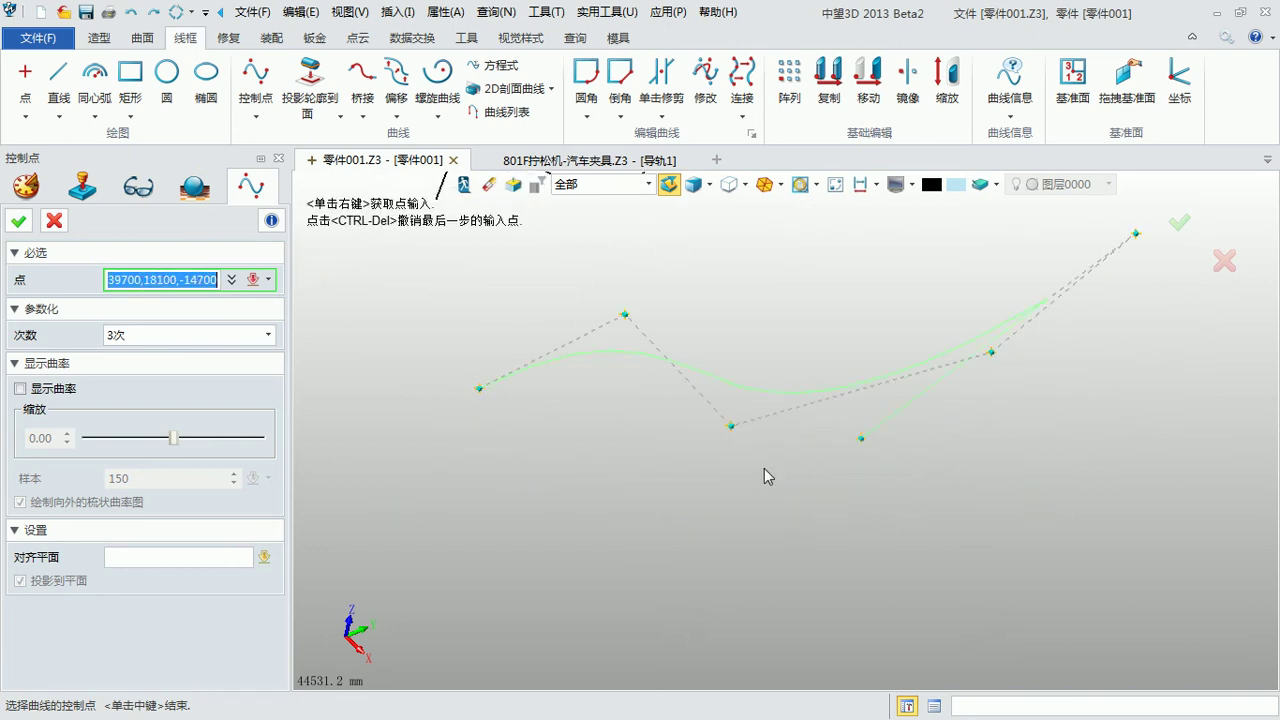
pyautogui.click(1196, 359)
pyautogui.middleClick(1095, 428)
pyautogui.scroll(-3, 985, 450)
pyautogui.moveTo(962, 455); pyautogui.dragTo(870, 471, button='middle')
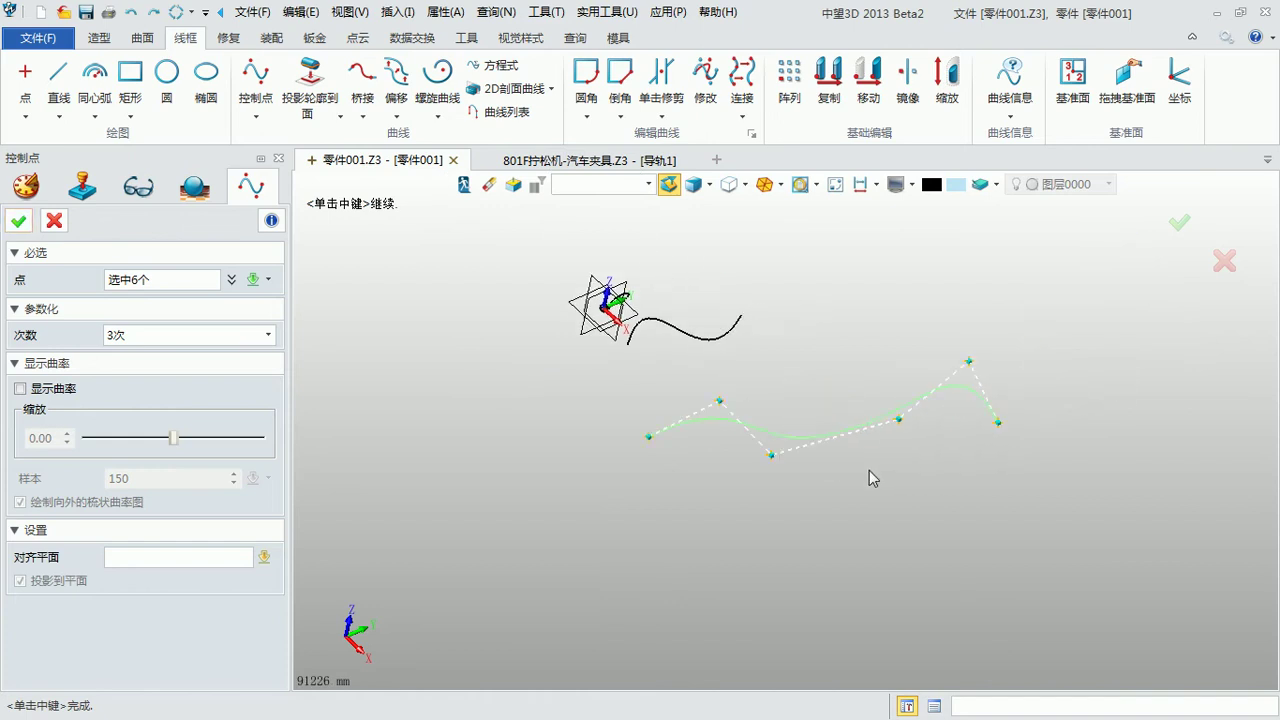
pyautogui.middleClick(866, 470)
pyautogui.scroll(-1, 810, 462)
pyautogui.scroll(3, 740, 440)
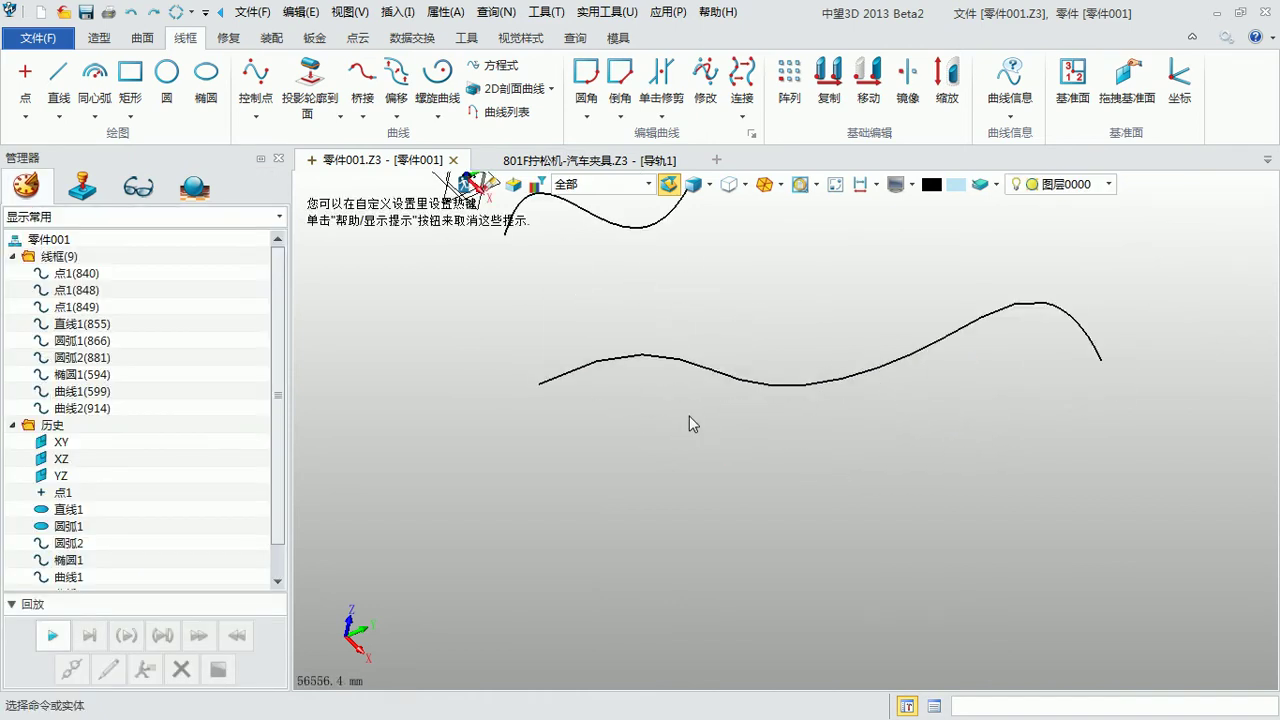
pyautogui.click(255, 116)
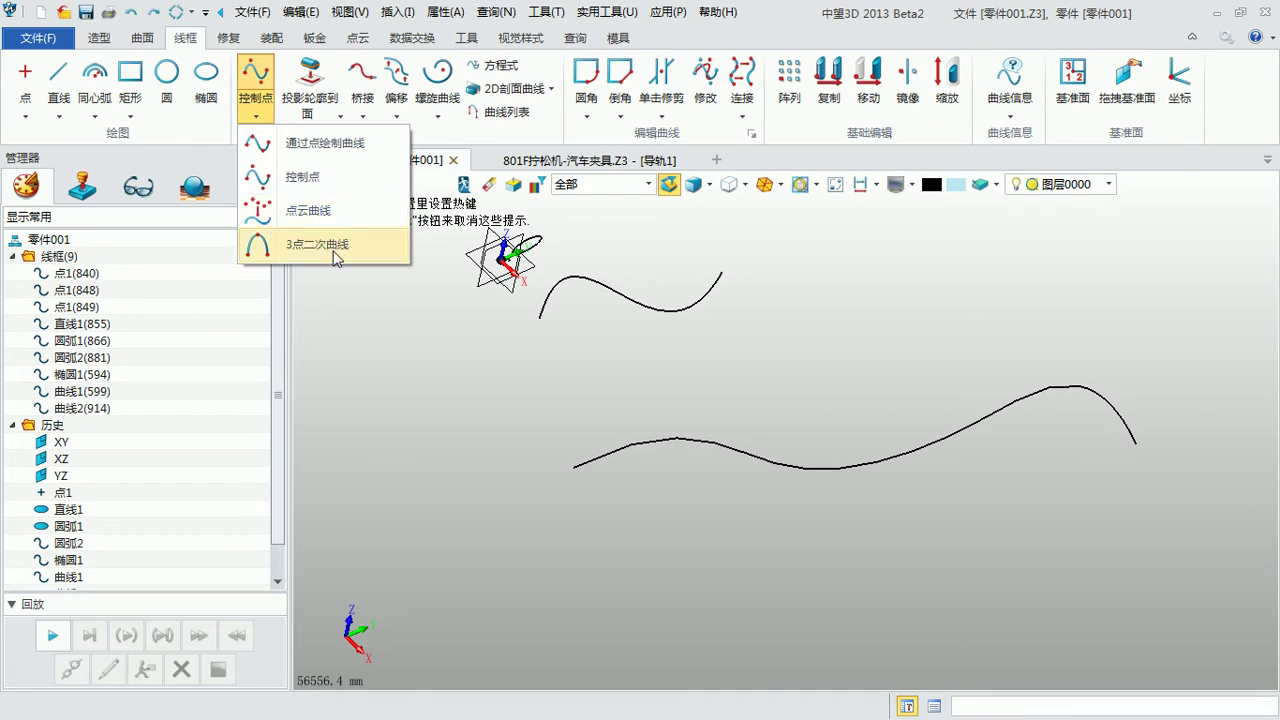
pyautogui.click(358, 310)
pyautogui.click(341, 117)
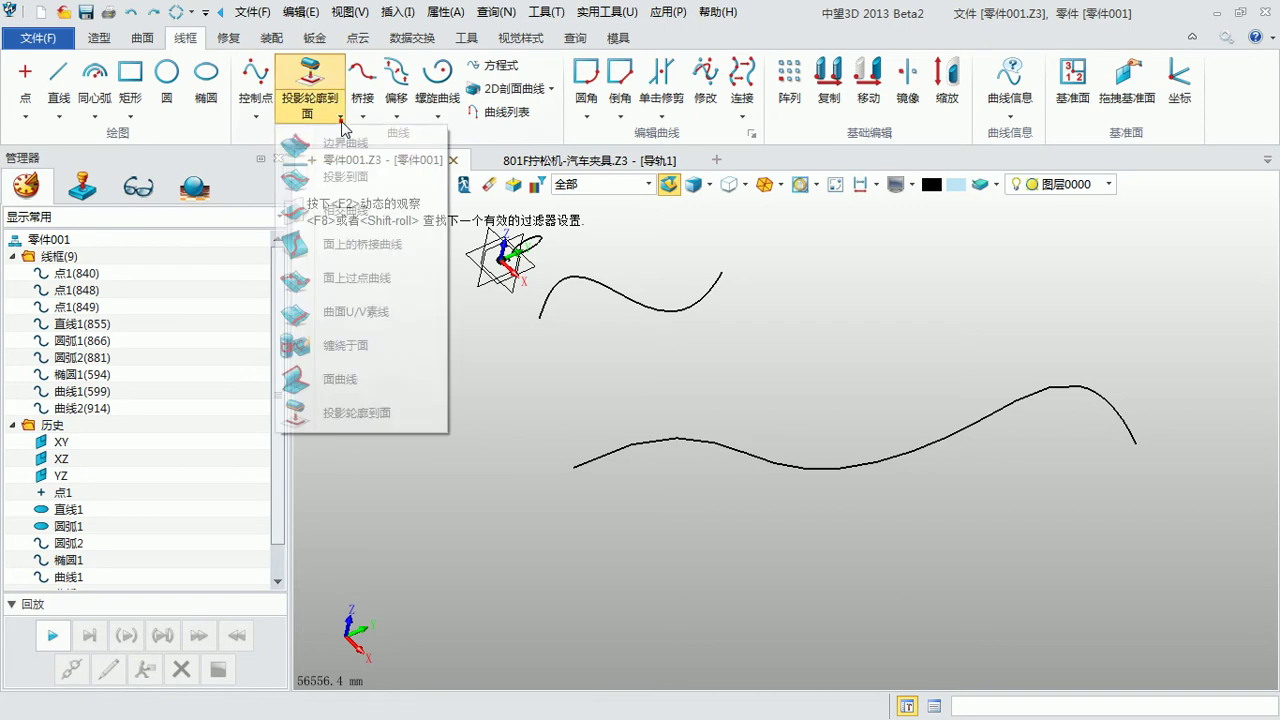
pyautogui.click(700, 349)
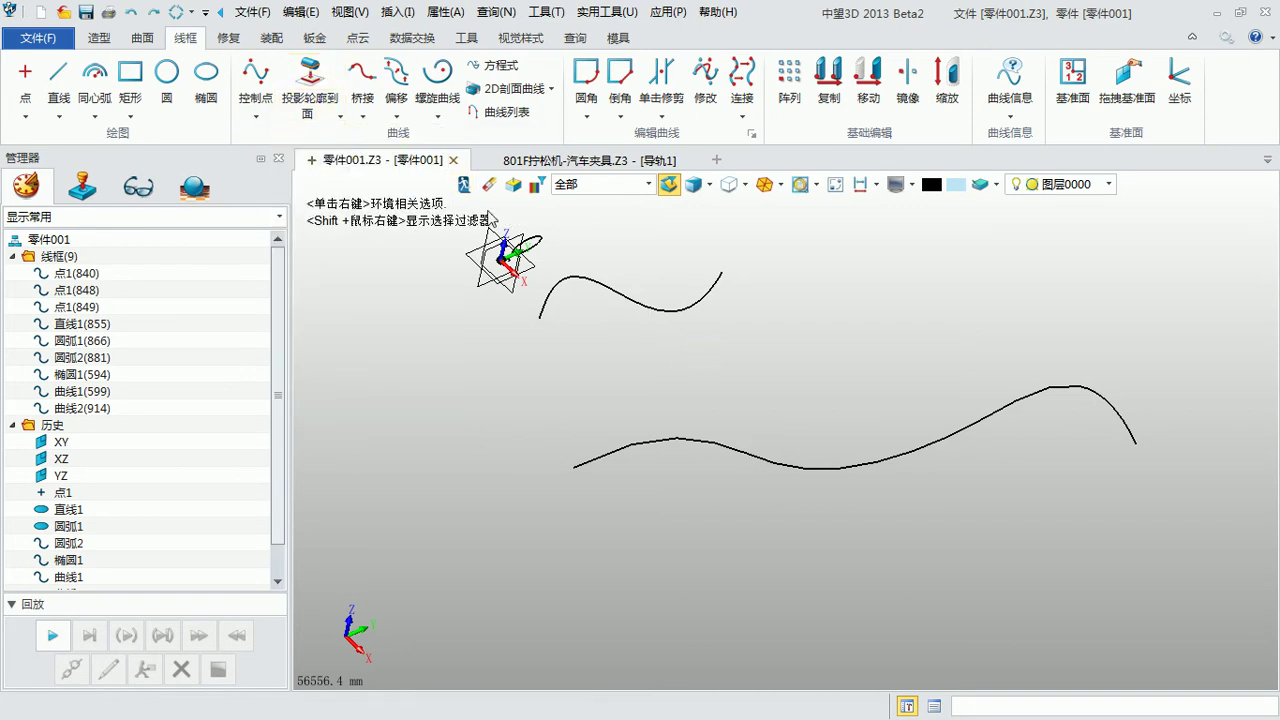
# Step: Leave the current part and open the part 面交线 from the same file
pyautogui.click(463, 185)
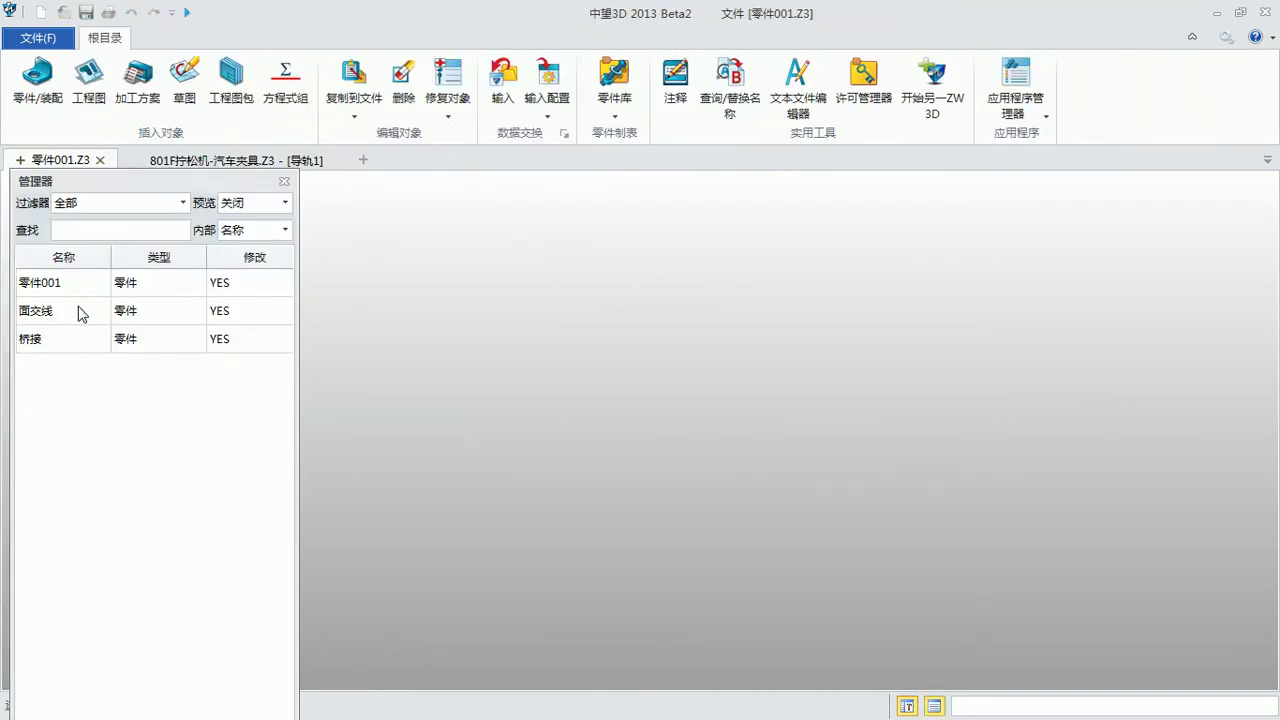
pyautogui.doubleClick(80, 313)
pyautogui.moveTo(97, 322); pyautogui.dragTo(104, 391)
pyautogui.moveTo(897, 391); pyautogui.dragTo(903, 359, button='middle')
pyautogui.moveTo(788, 465); pyautogui.dragTo(749, 514, button='right')
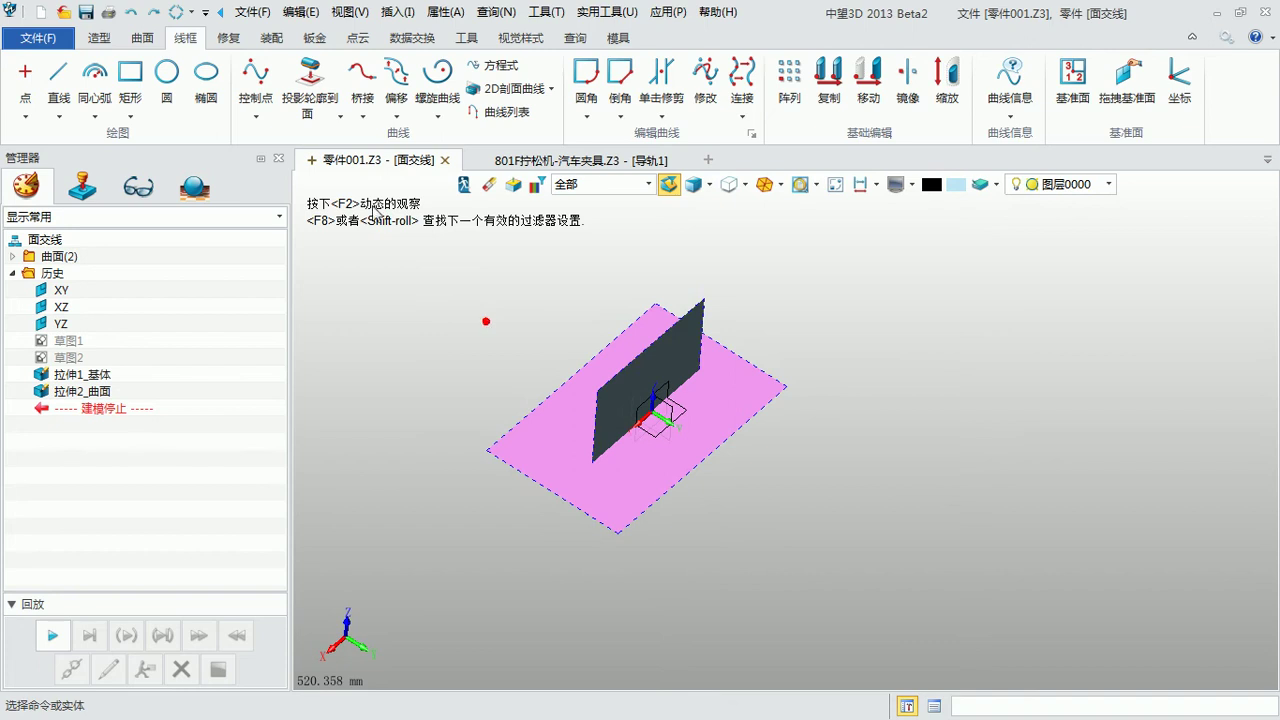
pyautogui.click(337, 114)
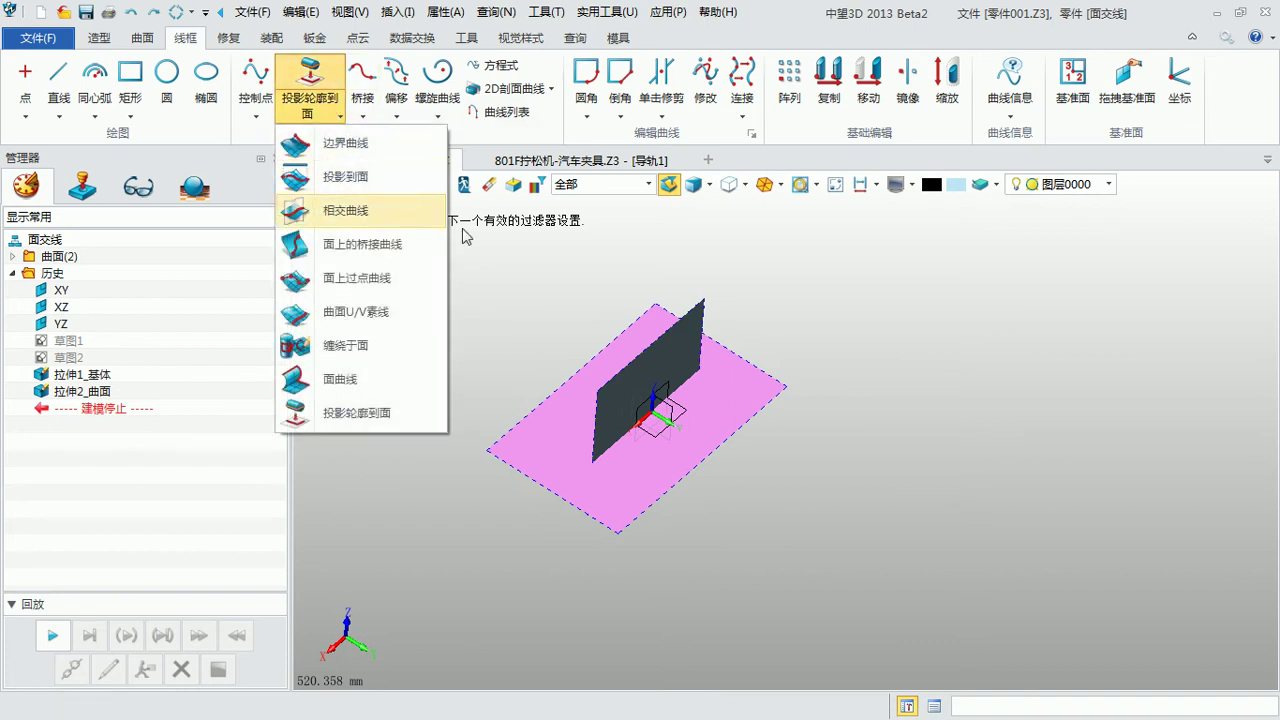
pyautogui.click(866, 445)
pyautogui.click(340, 116)
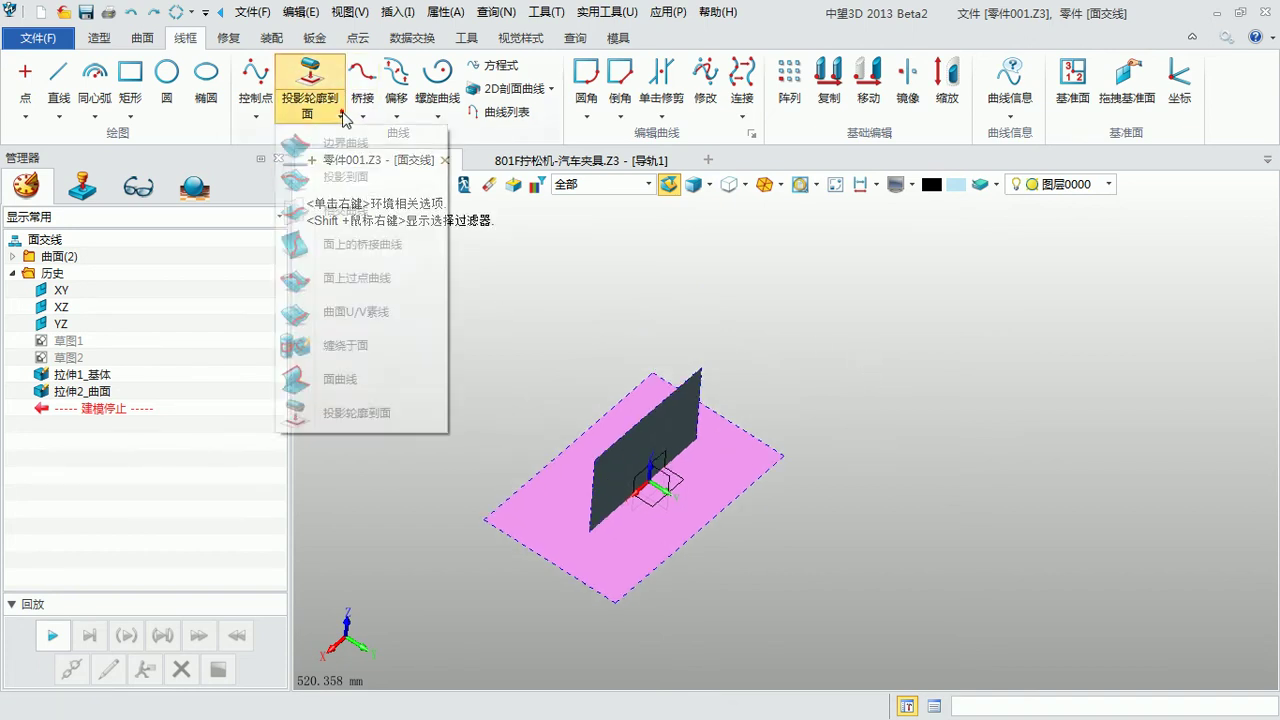
pyautogui.click(346, 177)
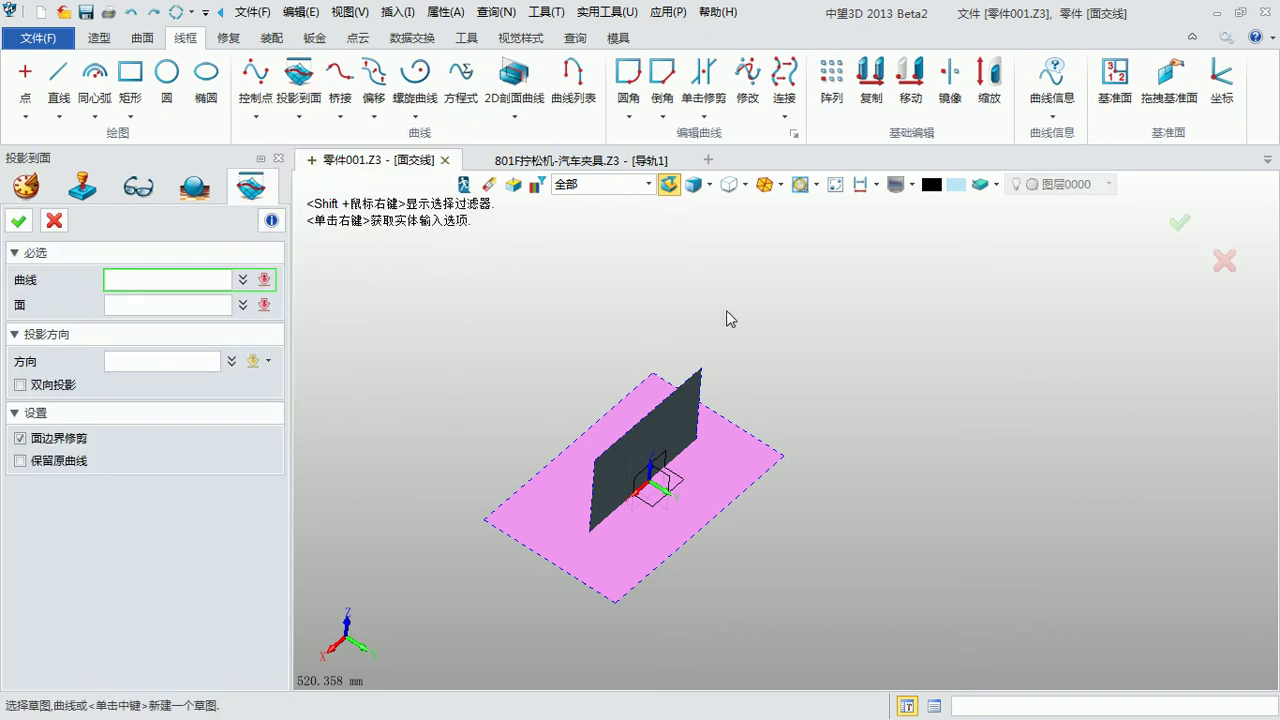
pyautogui.moveTo(727, 312); pyautogui.dragTo(727, 303, button='right')
pyautogui.click(55, 221)
# Step: Create a datum plane parallel to the XY plane, offset above the two intersecting surfaces
pyautogui.moveTo(386, 326); pyautogui.dragTo(534, 342, button='right')
pyautogui.moveTo(534, 342); pyautogui.dragTo(555, 316, button='middle')
pyautogui.moveTo(366, 291); pyautogui.dragTo(372, 297, button='right')
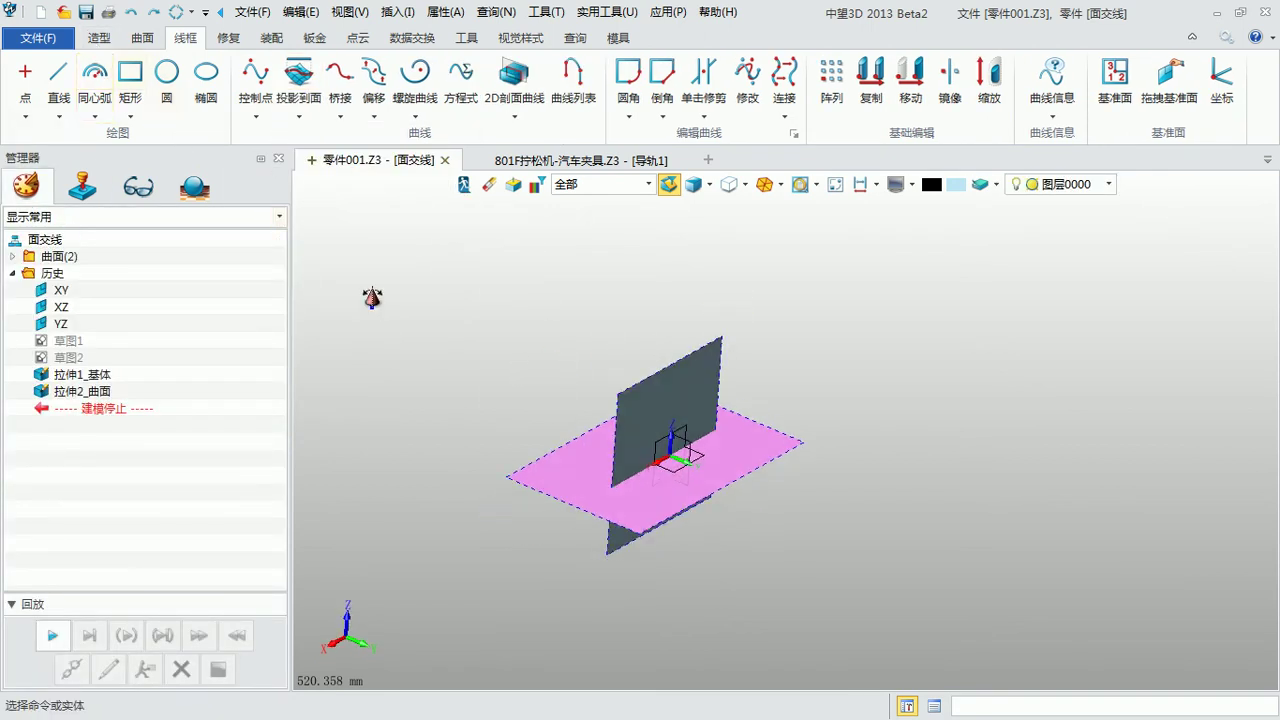
pyautogui.click(99, 38)
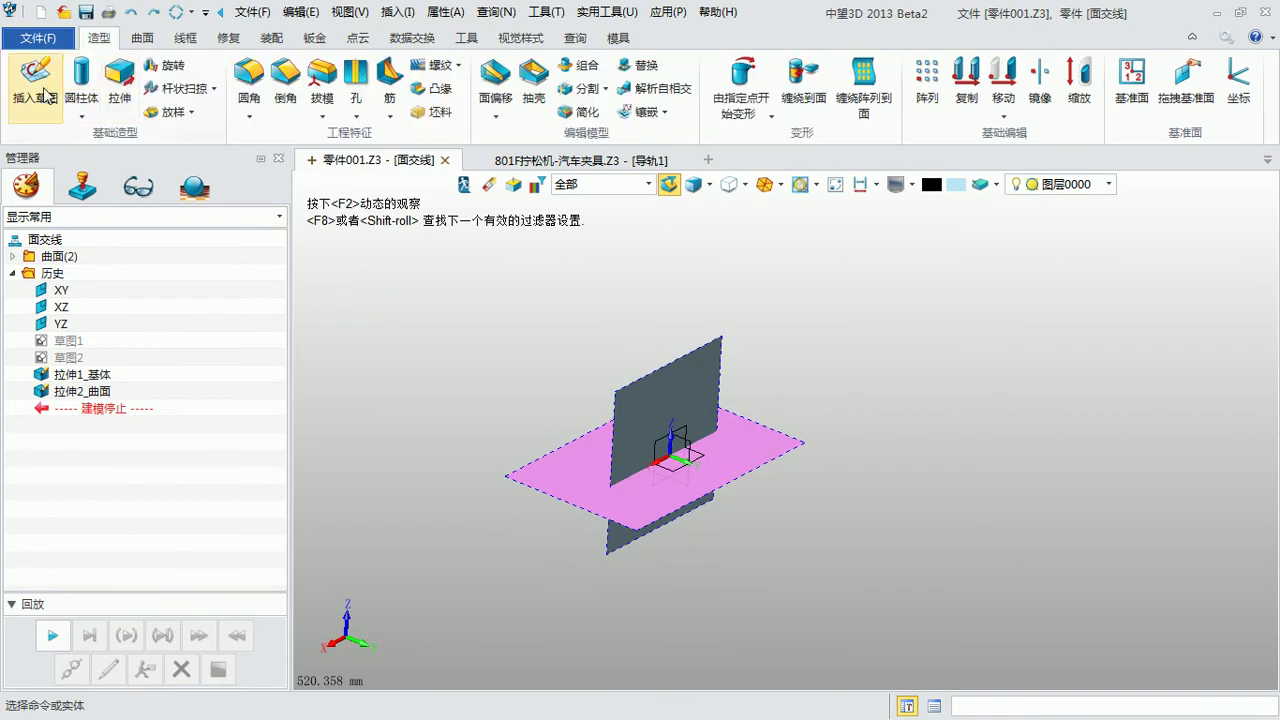
pyautogui.click(1131, 85)
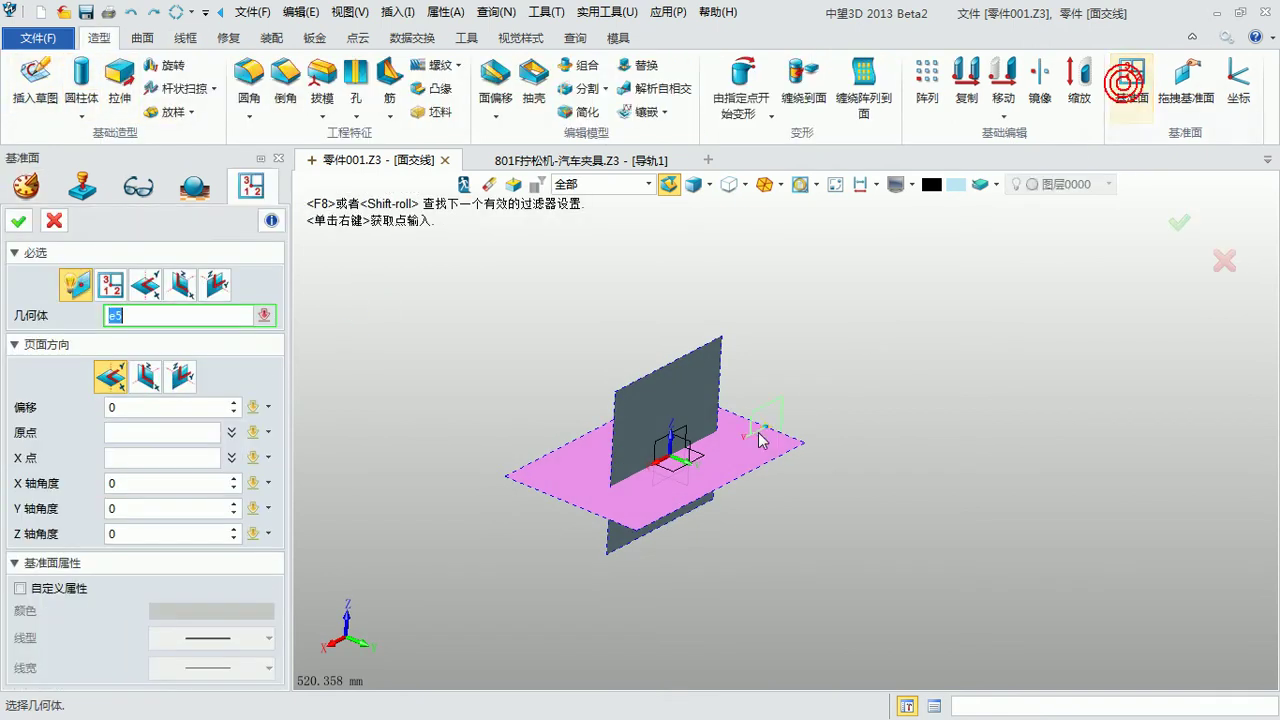
pyautogui.click(698, 463)
pyautogui.middleClick(670, 308)
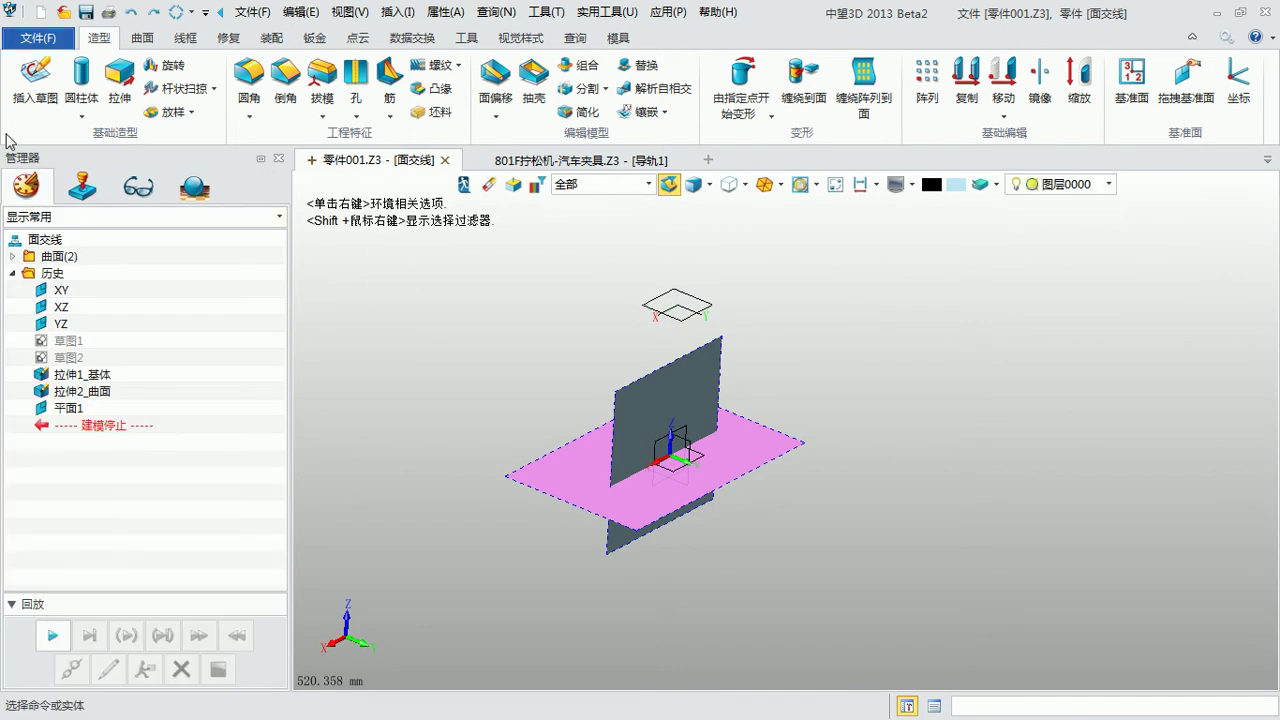
# Step: Sketch a horizontal line on the offset plane, matching the vertical surface's length but set off to one side, and exit the sketch
pyautogui.click(35, 85)
pyautogui.click(668, 312)
pyautogui.middleClick(819, 334)
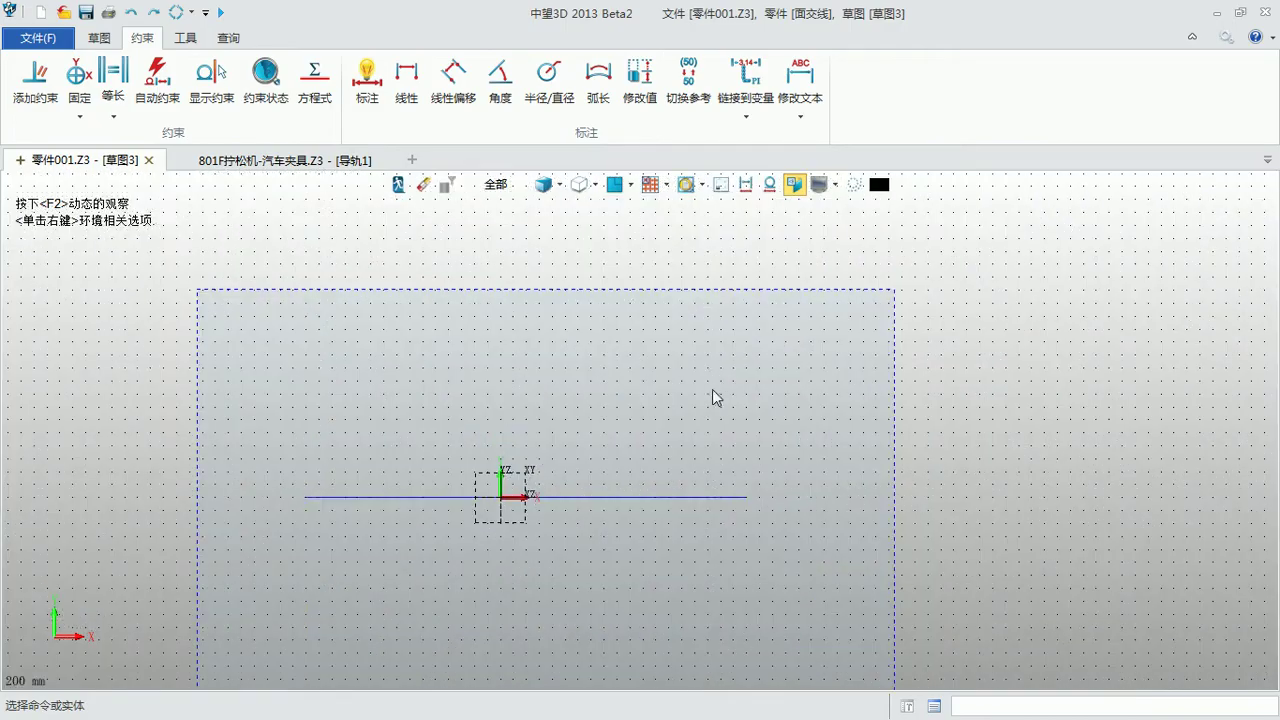
pyautogui.click(100, 38)
pyautogui.click(28, 80)
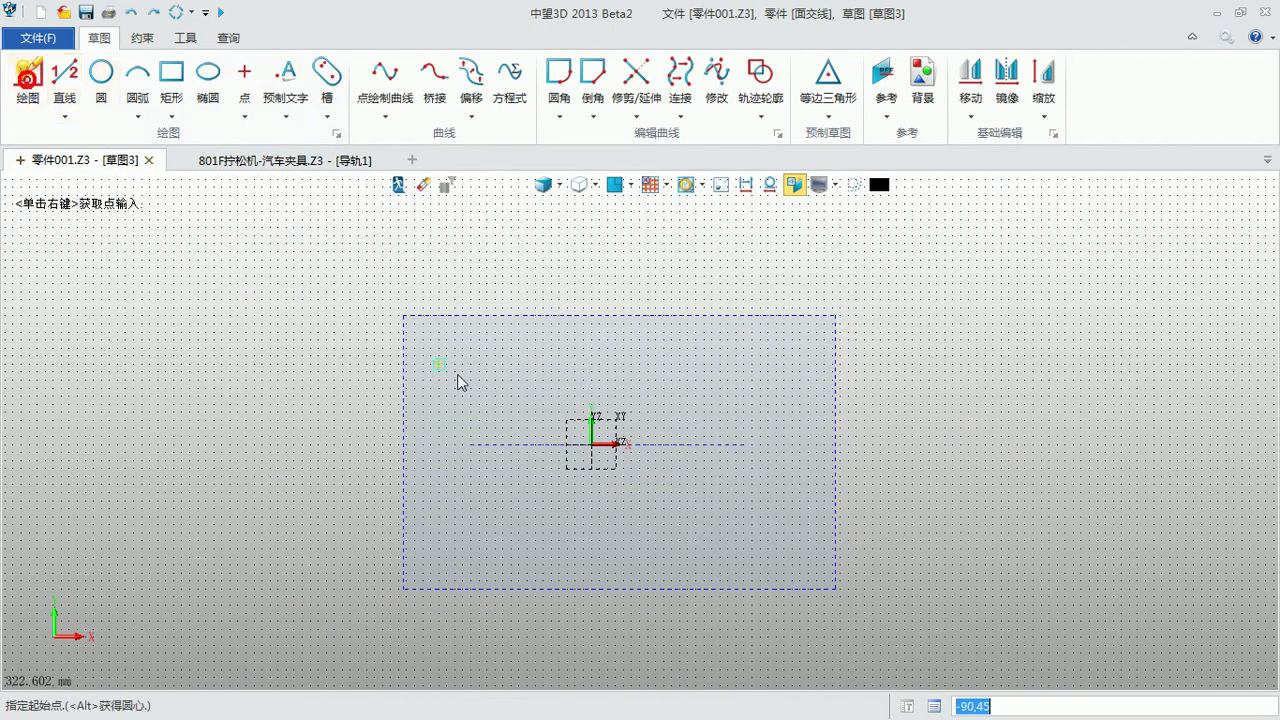
pyautogui.click(470, 348)
pyautogui.click(745, 348)
pyautogui.middleClick(971, 342)
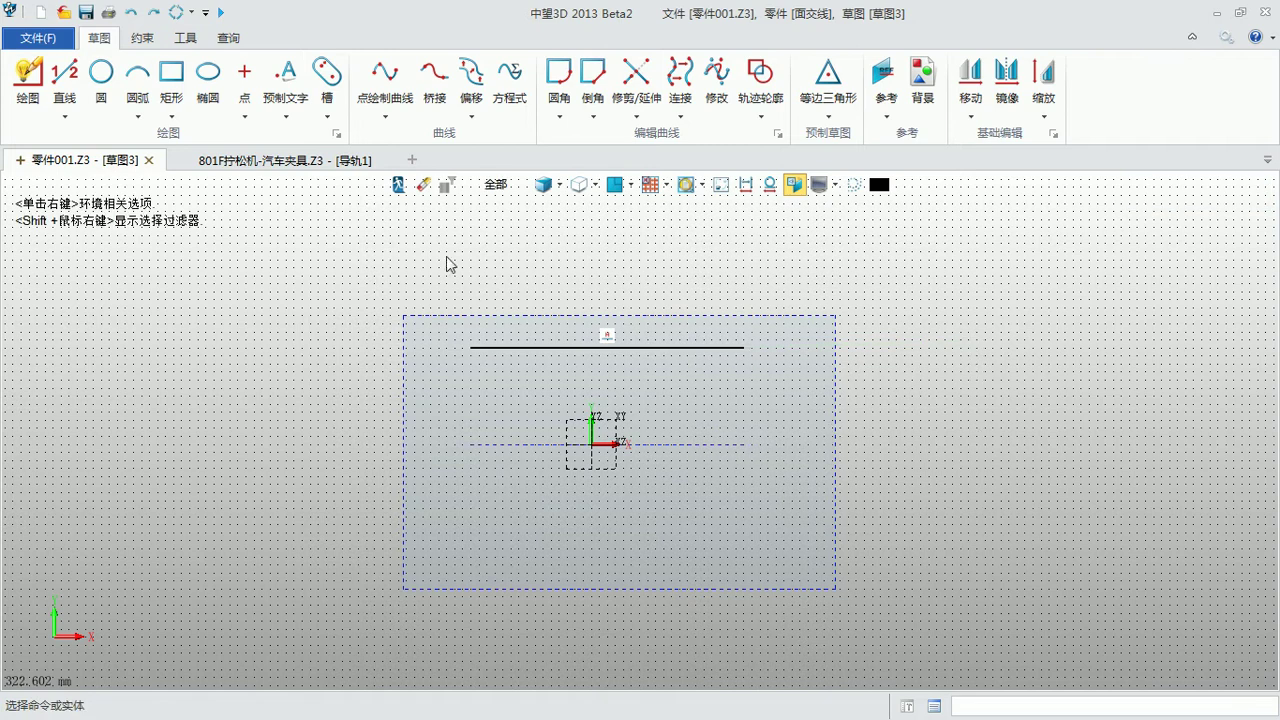
pyautogui.click(398, 185)
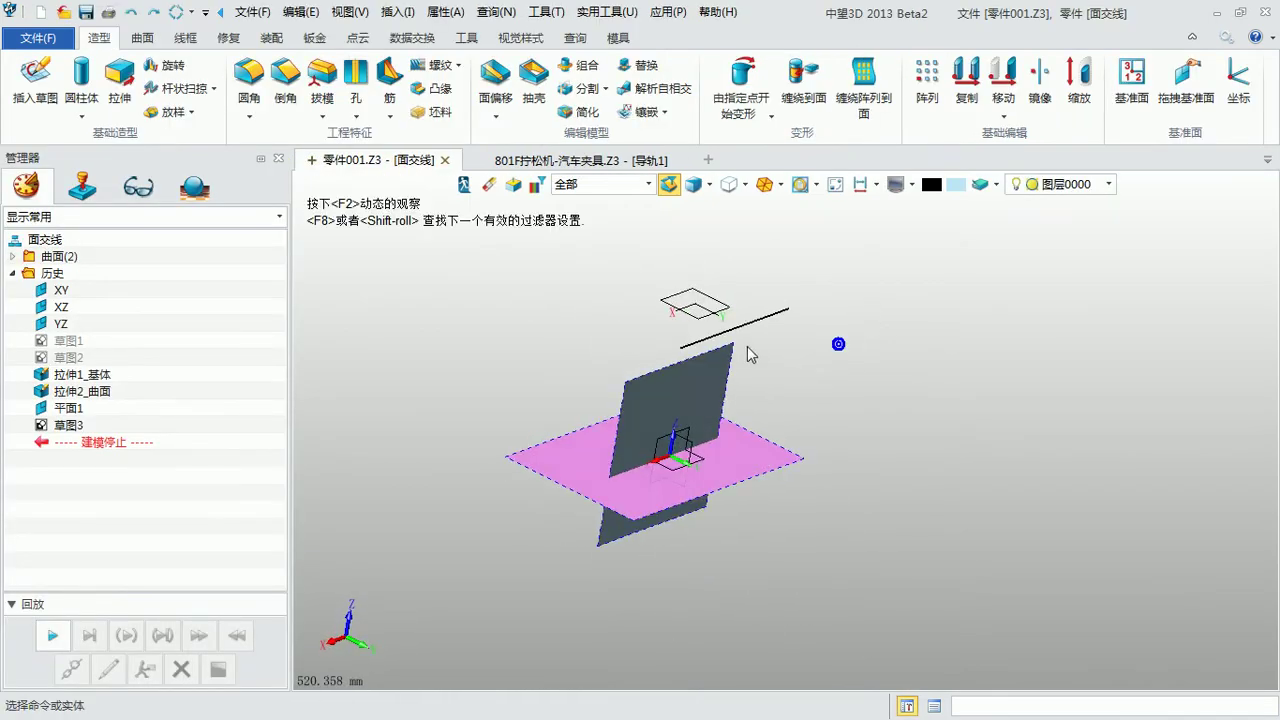
pyautogui.click(508, 318)
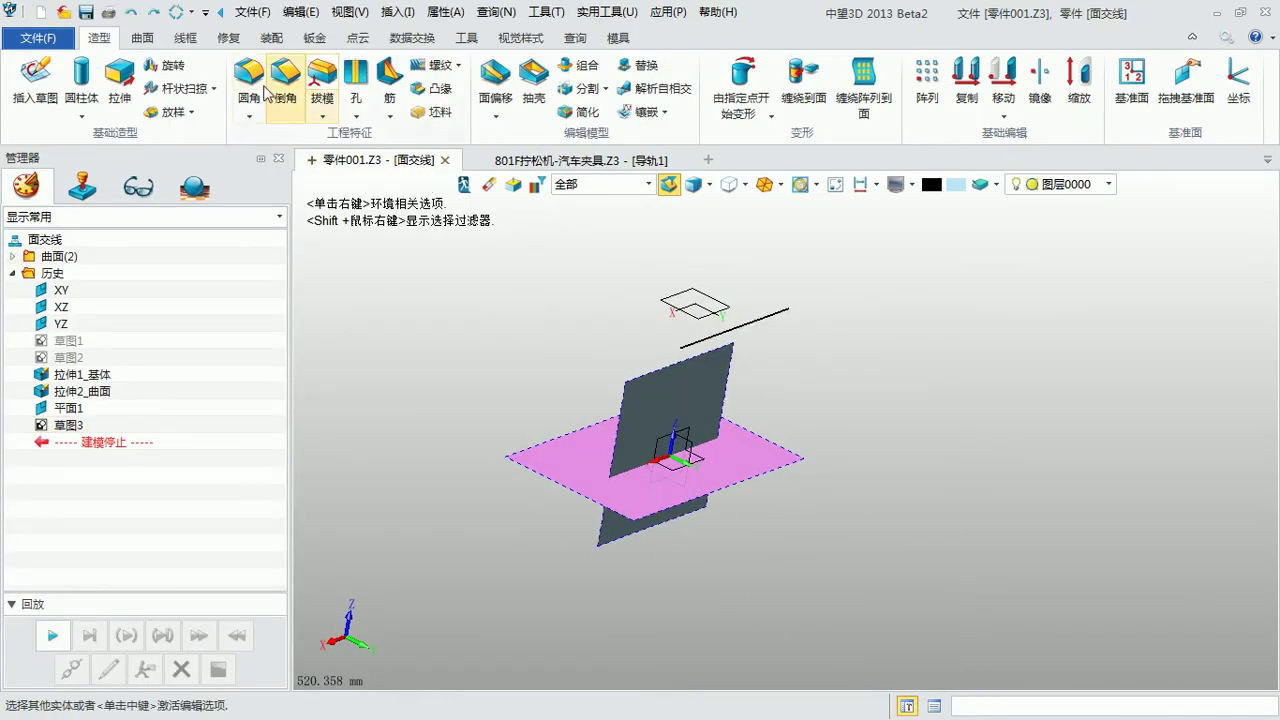
# Step: Try to project the sketched line onto both the horizontal and the vertical surface
pyautogui.click(186, 40)
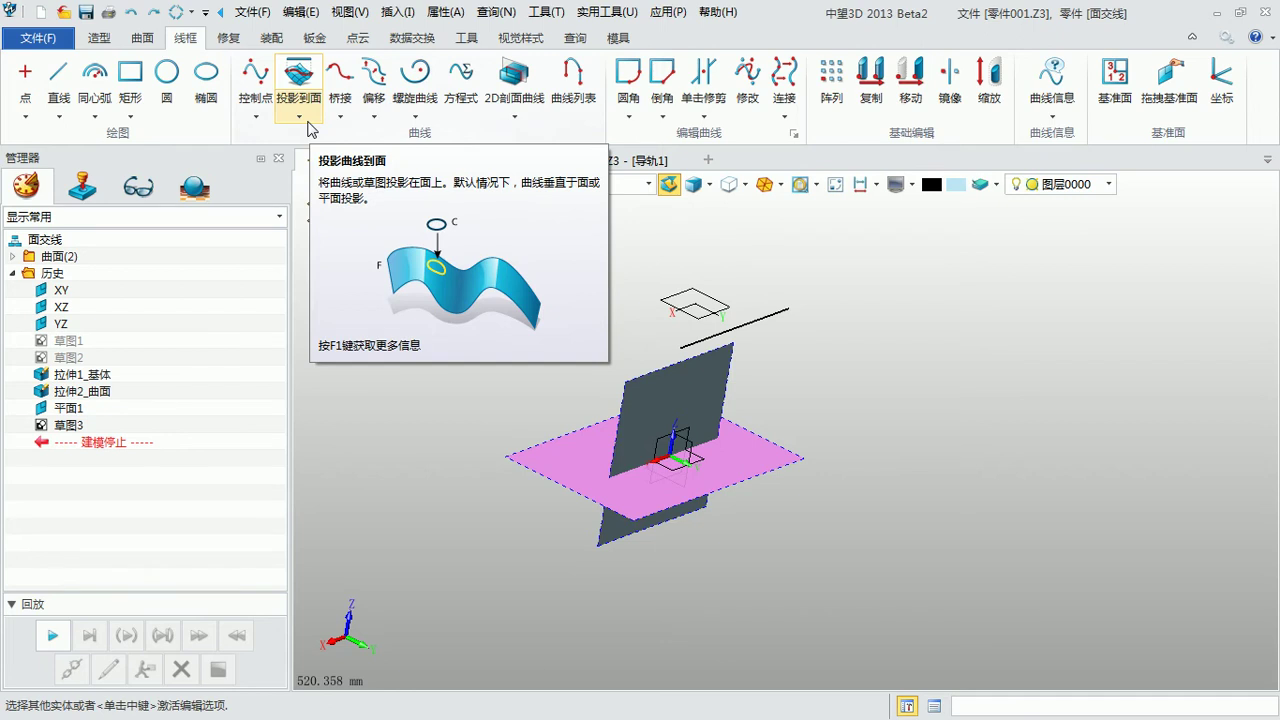
pyautogui.click(303, 95)
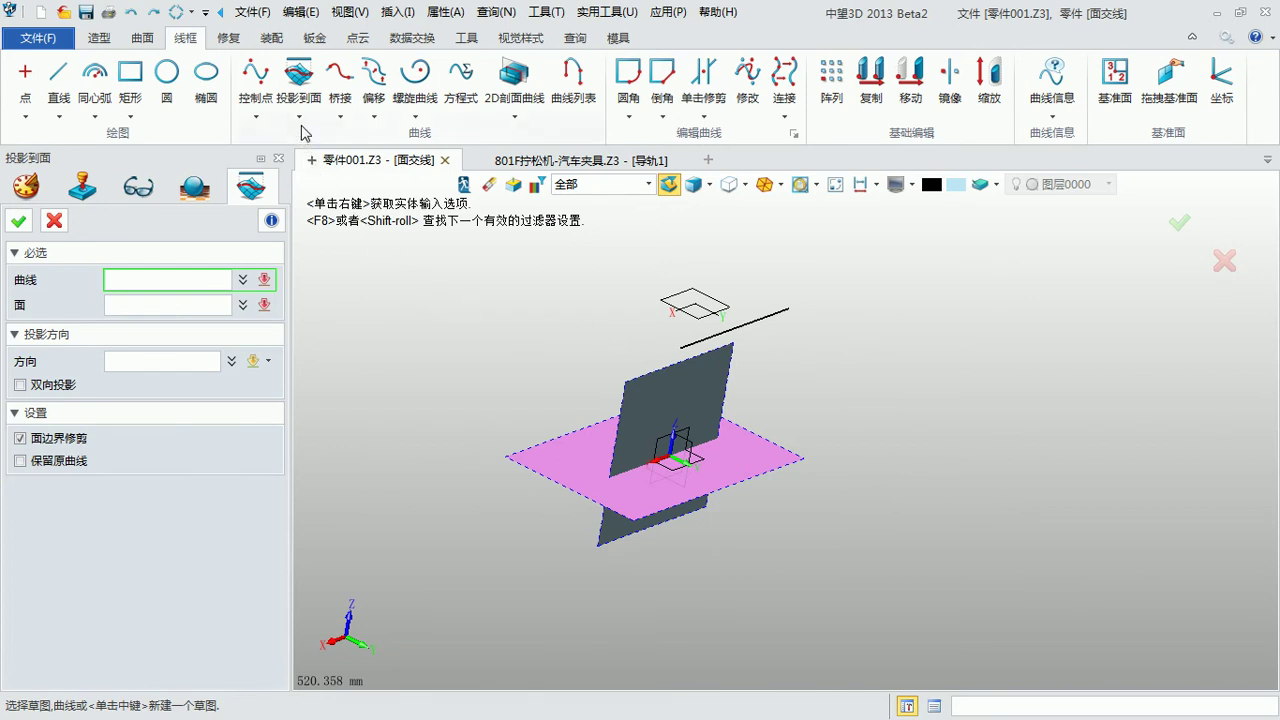
pyautogui.click(687, 346)
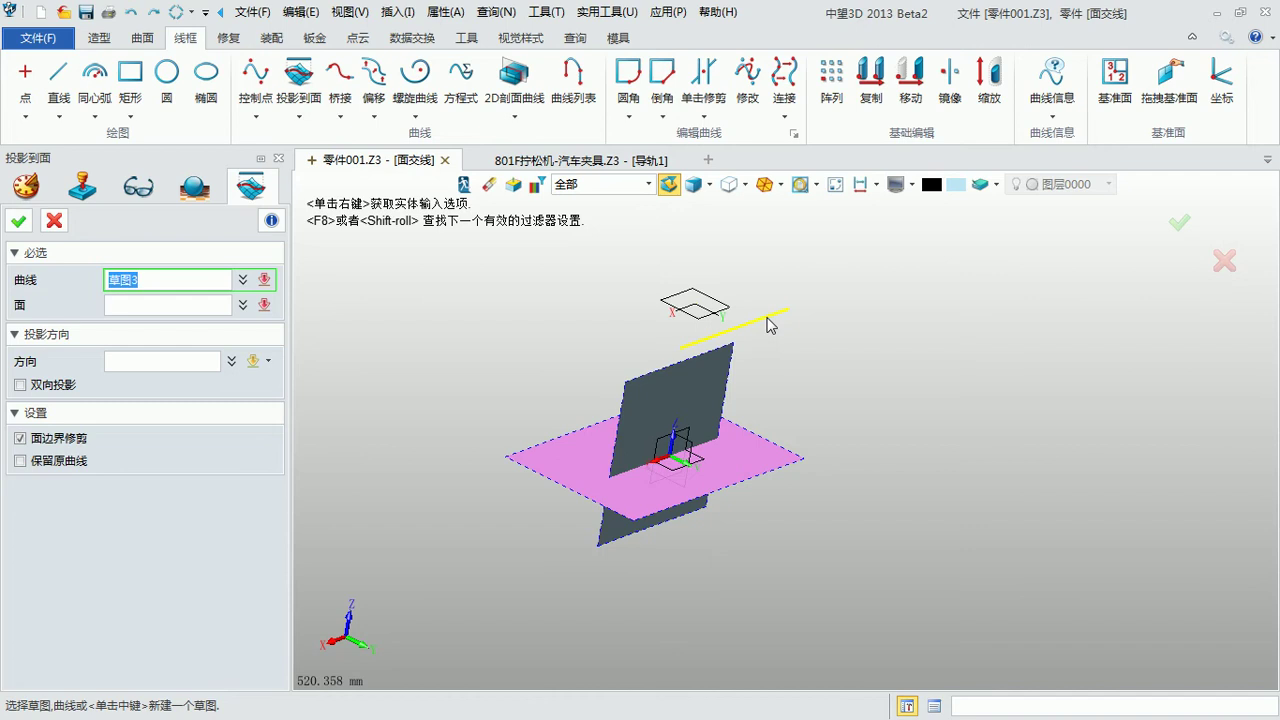
pyautogui.middleClick(847, 367)
pyautogui.click(737, 460)
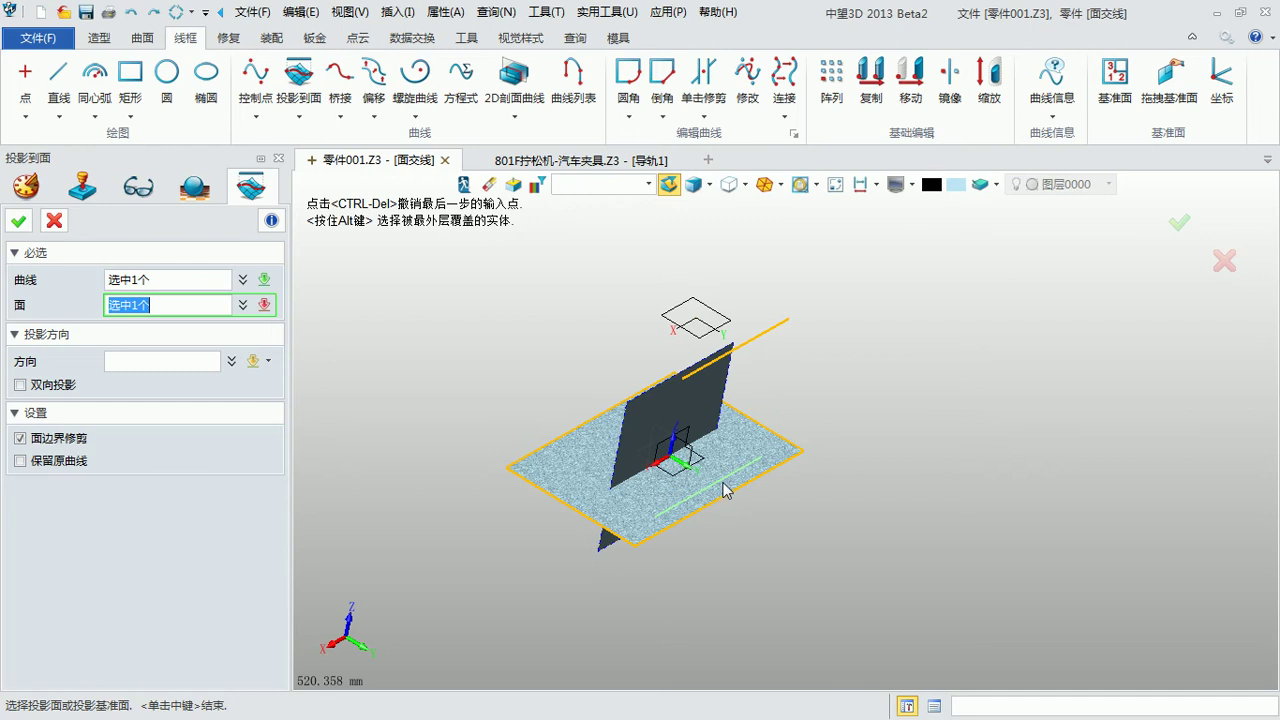
pyautogui.click(651, 422)
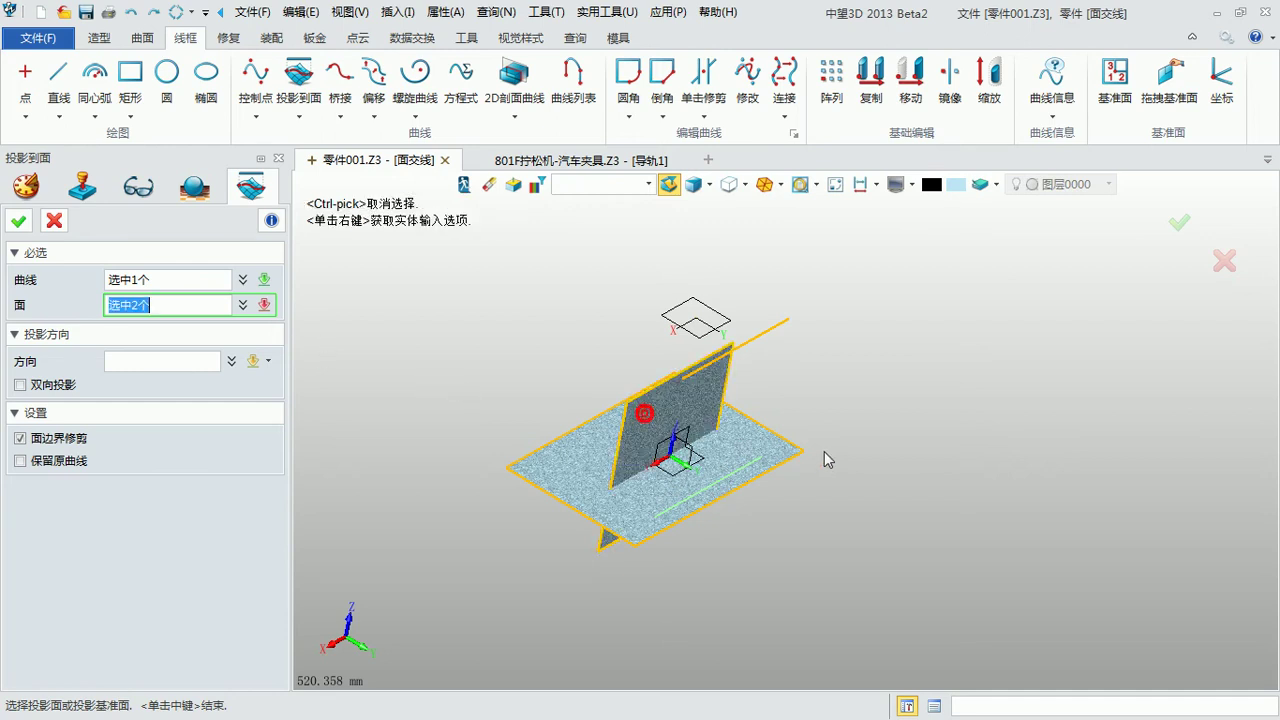
pyautogui.moveTo(651, 422); pyautogui.dragTo(808, 423, button='right')
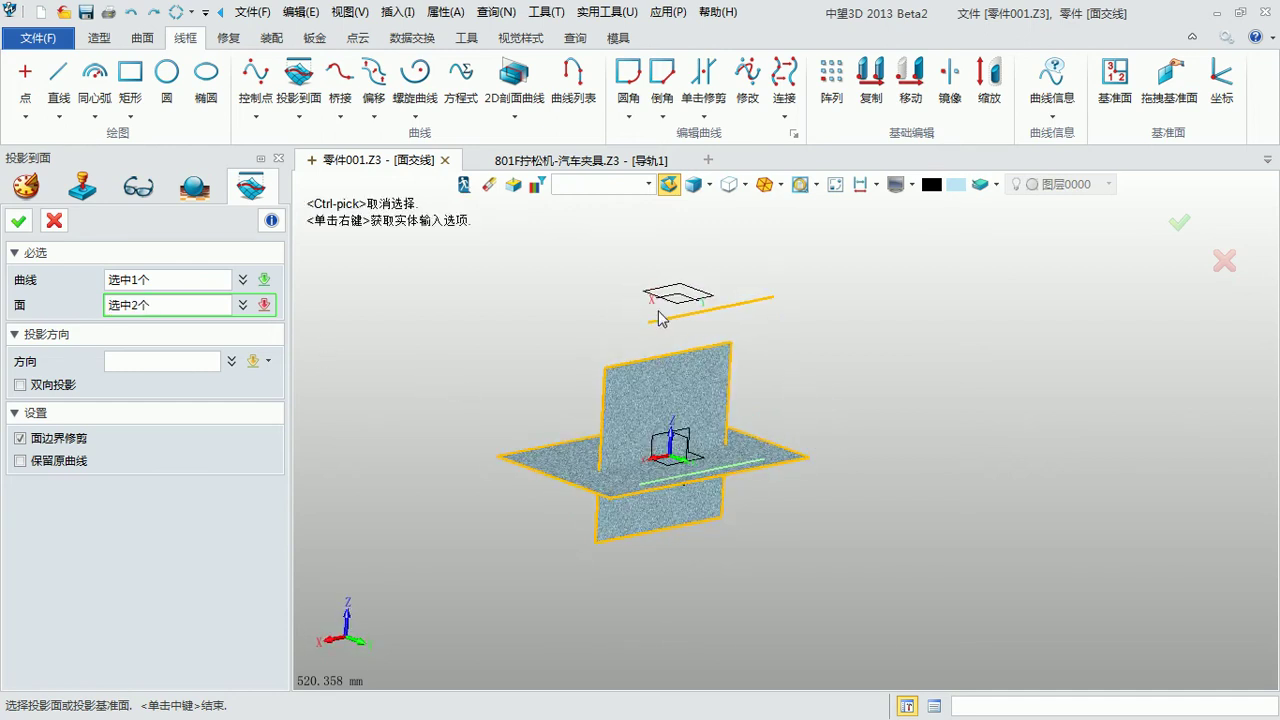
pyautogui.moveTo(786, 428); pyautogui.dragTo(838, 480, button='right')
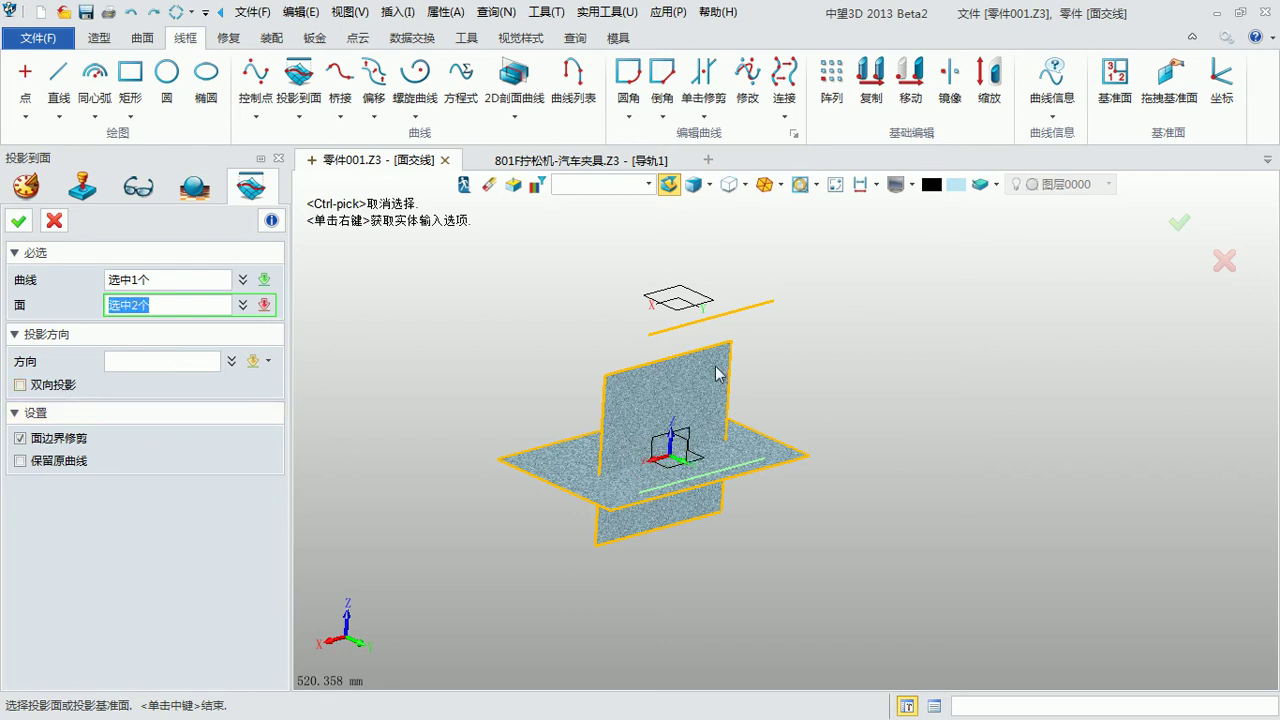
# Step: Try the bidirectional option for the line's projection onto the two surfaces, and leave the command
pyautogui.click(44, 389)
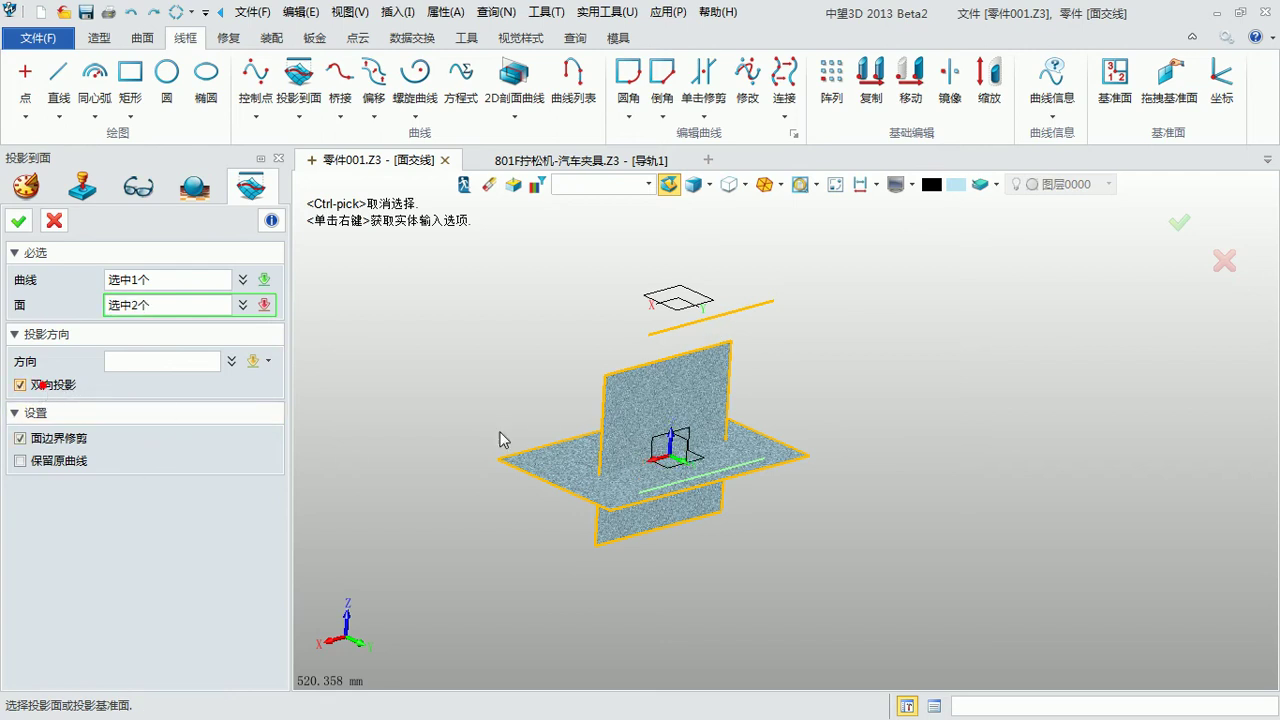
pyautogui.moveTo(849, 451); pyautogui.dragTo(750, 453, button='right')
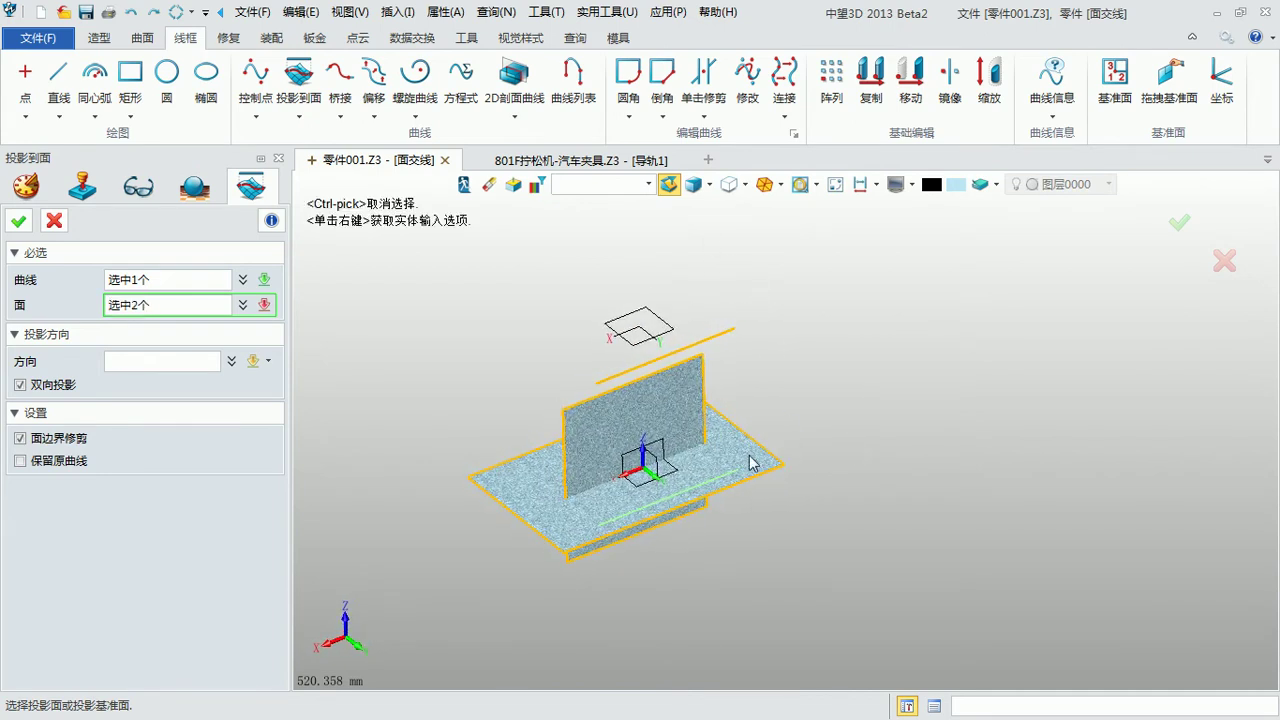
pyautogui.moveTo(771, 423); pyautogui.dragTo(725, 472, button='middle')
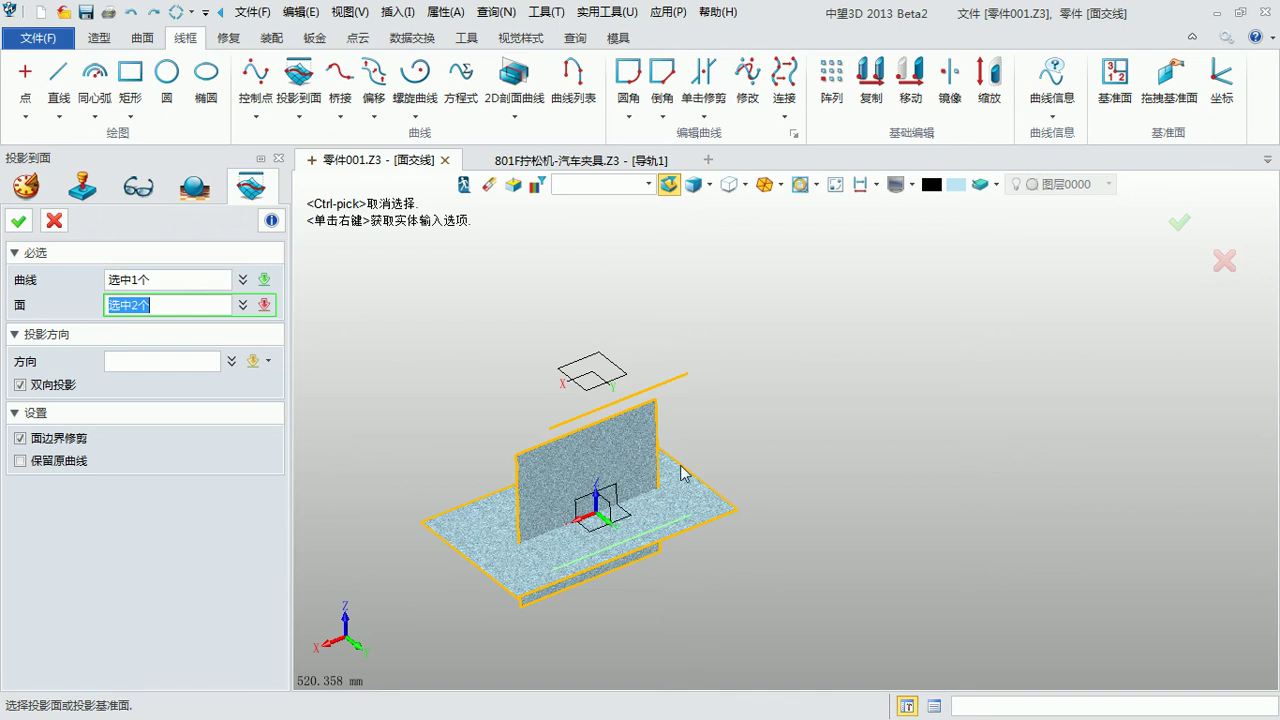
pyautogui.moveTo(733, 438); pyautogui.dragTo(695, 443, button='right')
pyautogui.moveTo(788, 419); pyautogui.dragTo(838, 365, button='middle')
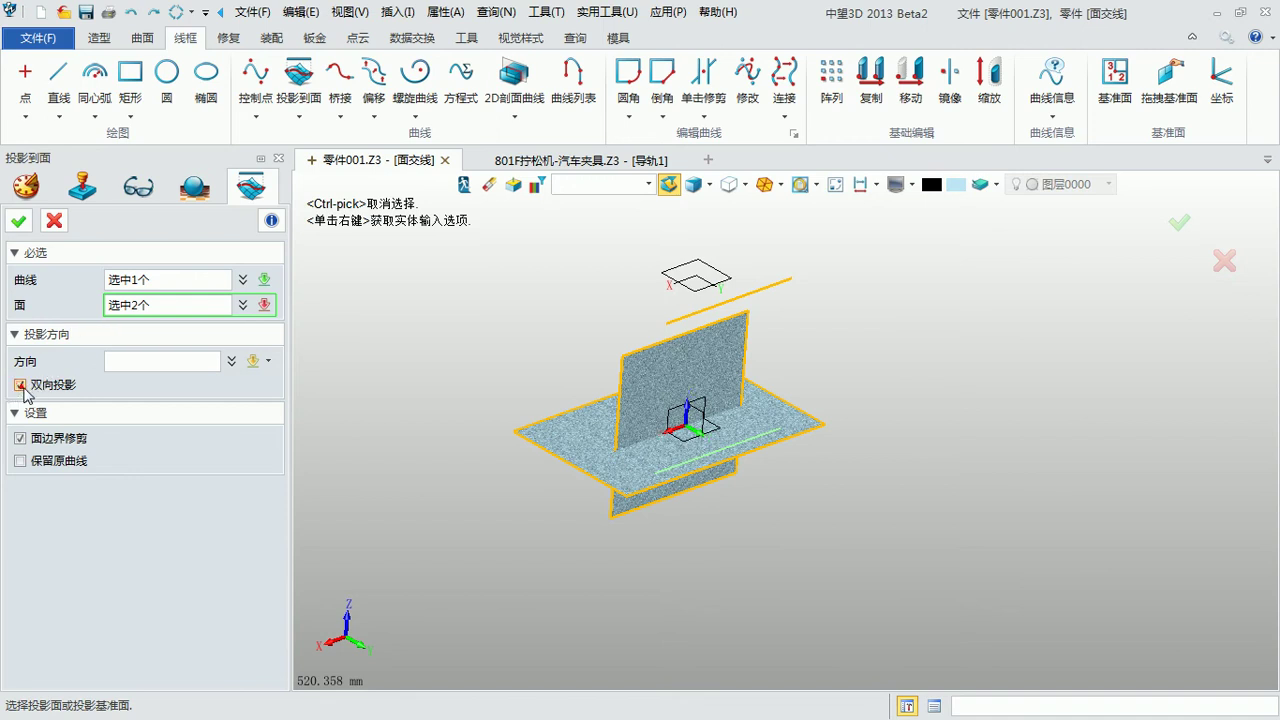
pyautogui.click(19, 221)
pyautogui.click(441, 368)
# Step: Create the intersection curve between the horizontal and vertical surfaces, keeping face boundary trimming on
pyautogui.click(299, 116)
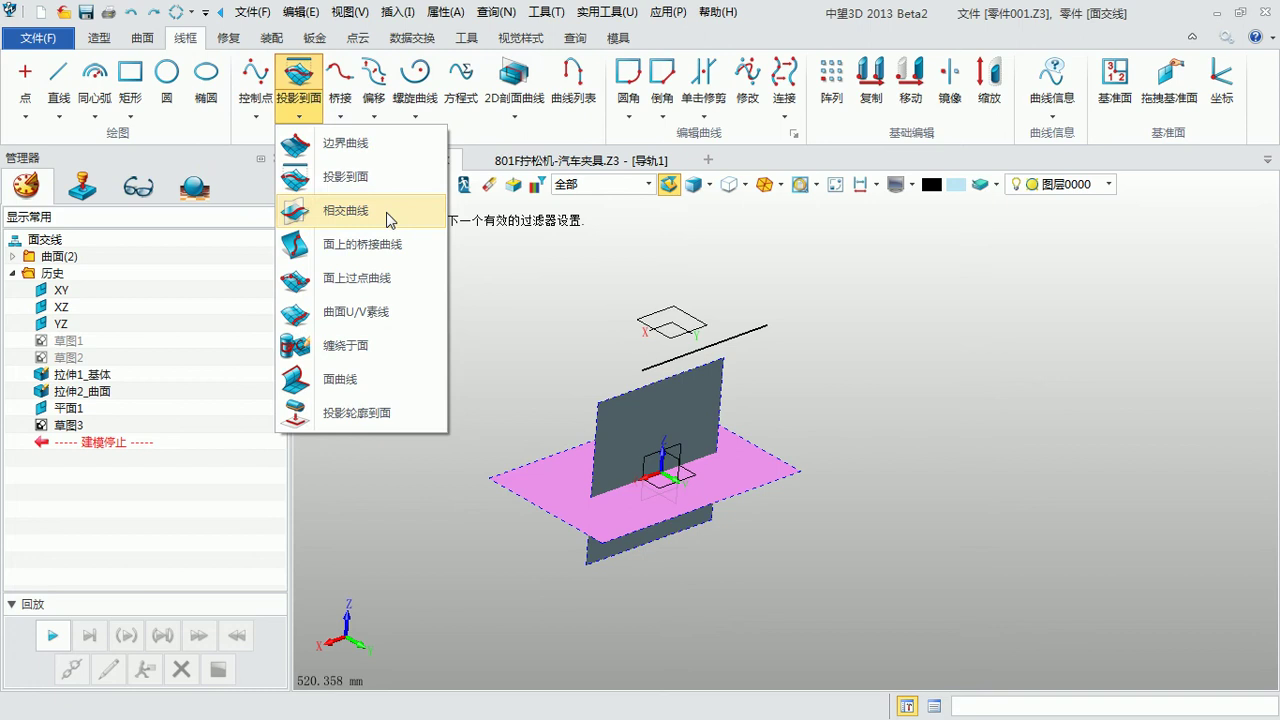
pyautogui.click(370, 211)
pyautogui.scroll(3, 530, 420)
pyautogui.click(652, 455)
pyautogui.click(701, 383)
pyautogui.click(617, 470)
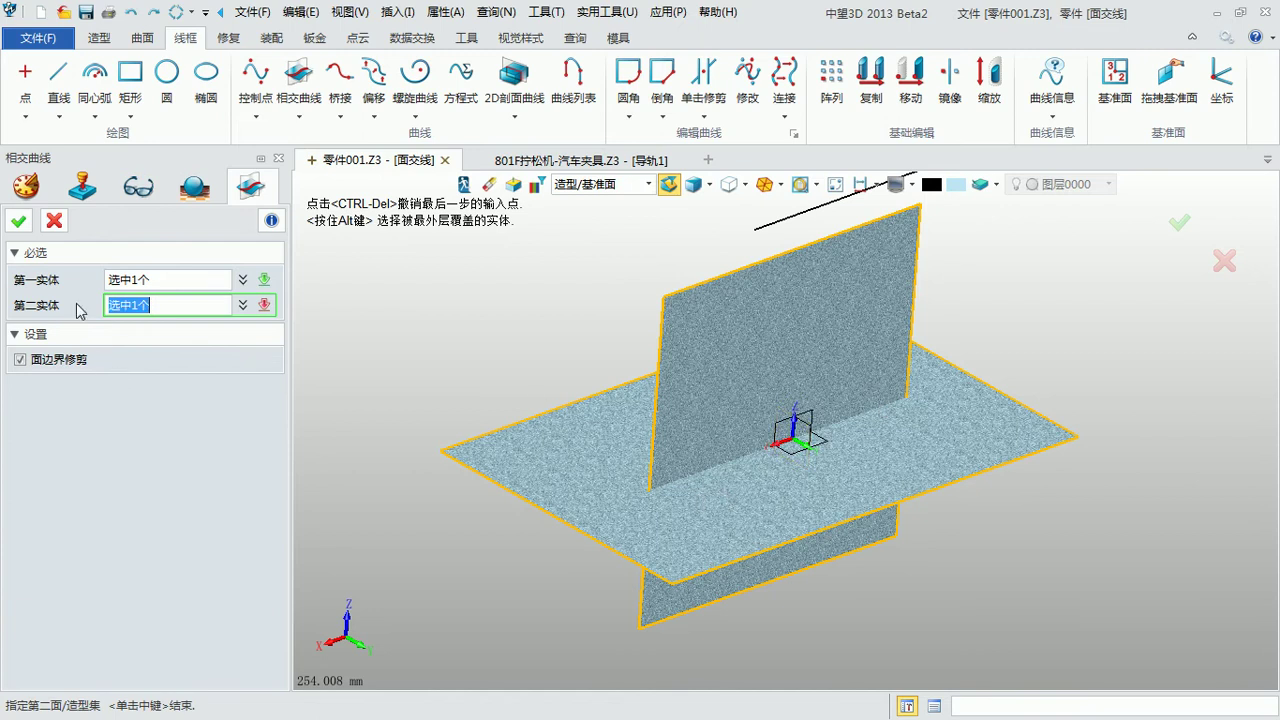
pyautogui.click(18, 220)
# Step: Examine the new intersection curve along the line where the two surfaces meet
pyautogui.scroll(3, 506, 434)
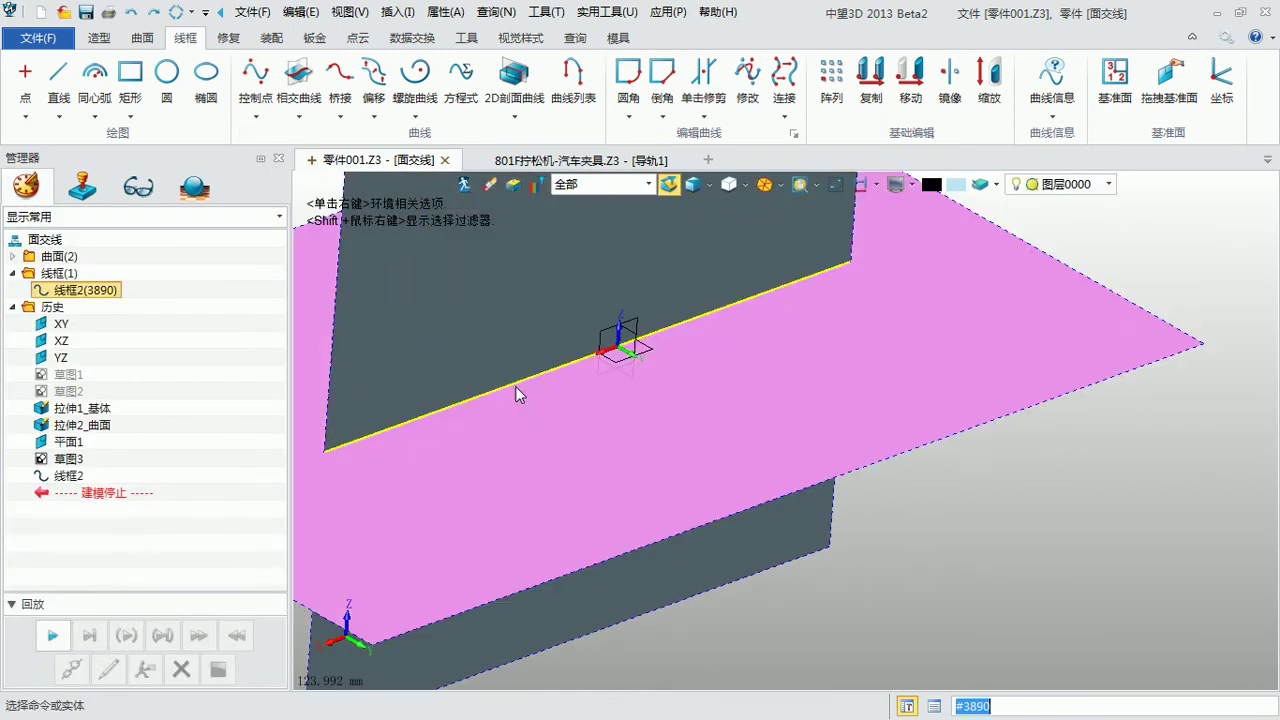
pyautogui.click(515, 385)
pyautogui.scroll(-4, 748, 487)
pyautogui.click(485, 375)
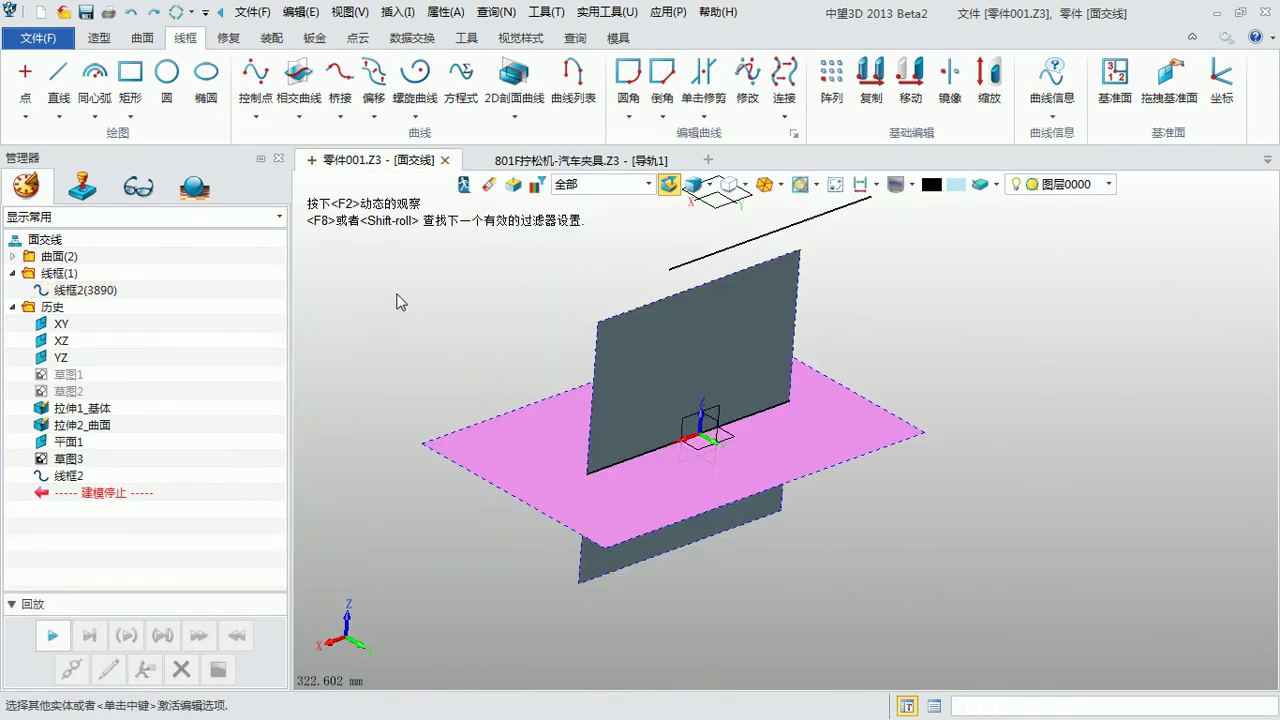
pyautogui.click(652, 388)
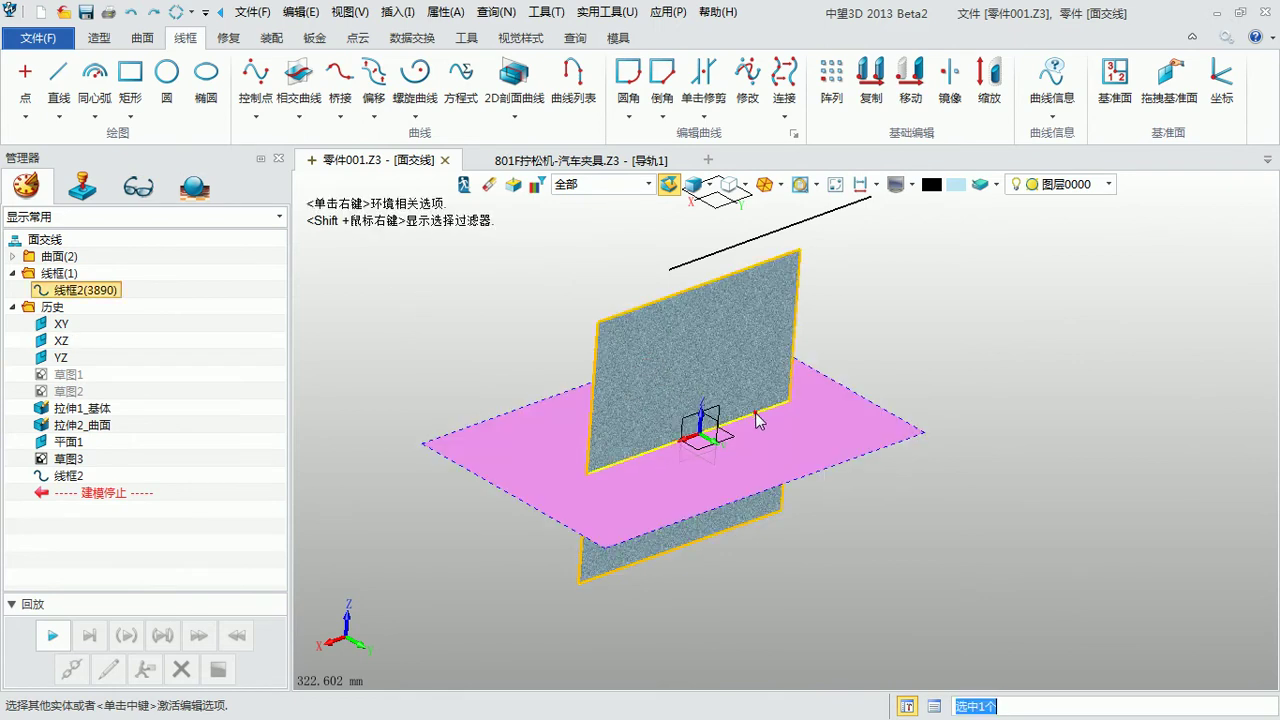
pyautogui.press('Escape')
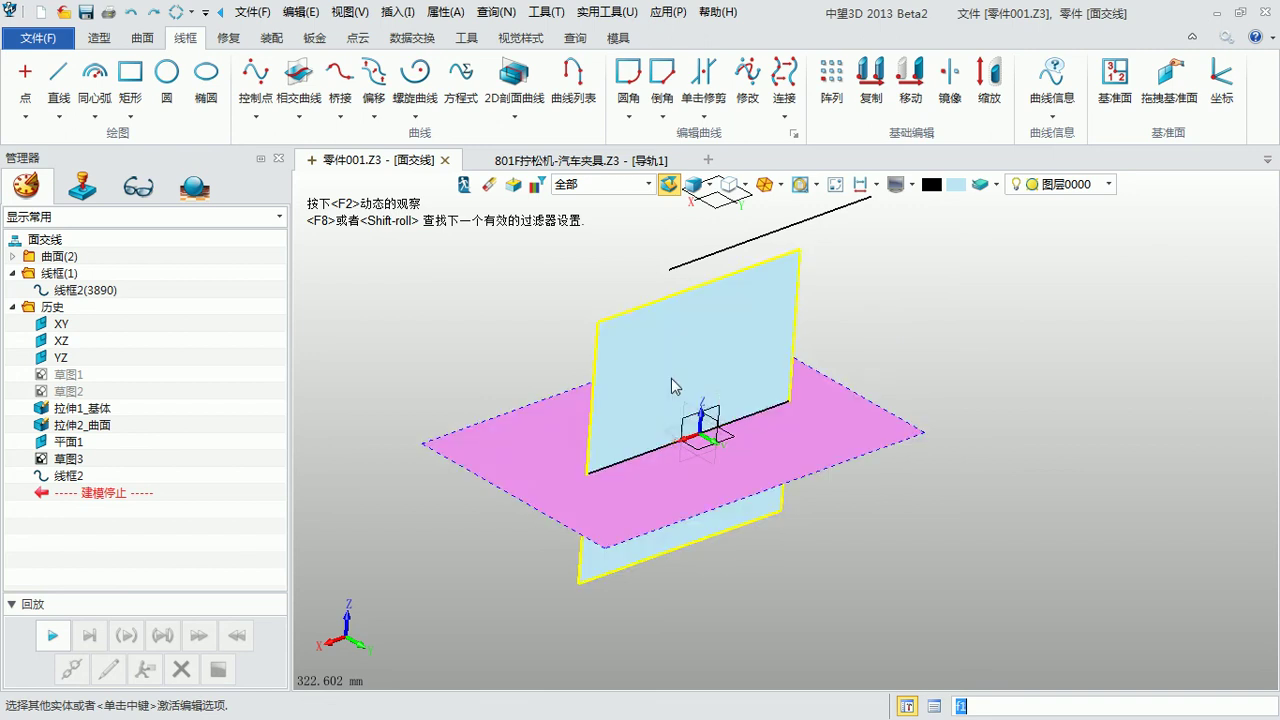
pyautogui.scroll(2, 672, 382)
pyautogui.moveTo(512, 323); pyautogui.dragTo(488, 348, button='middle')
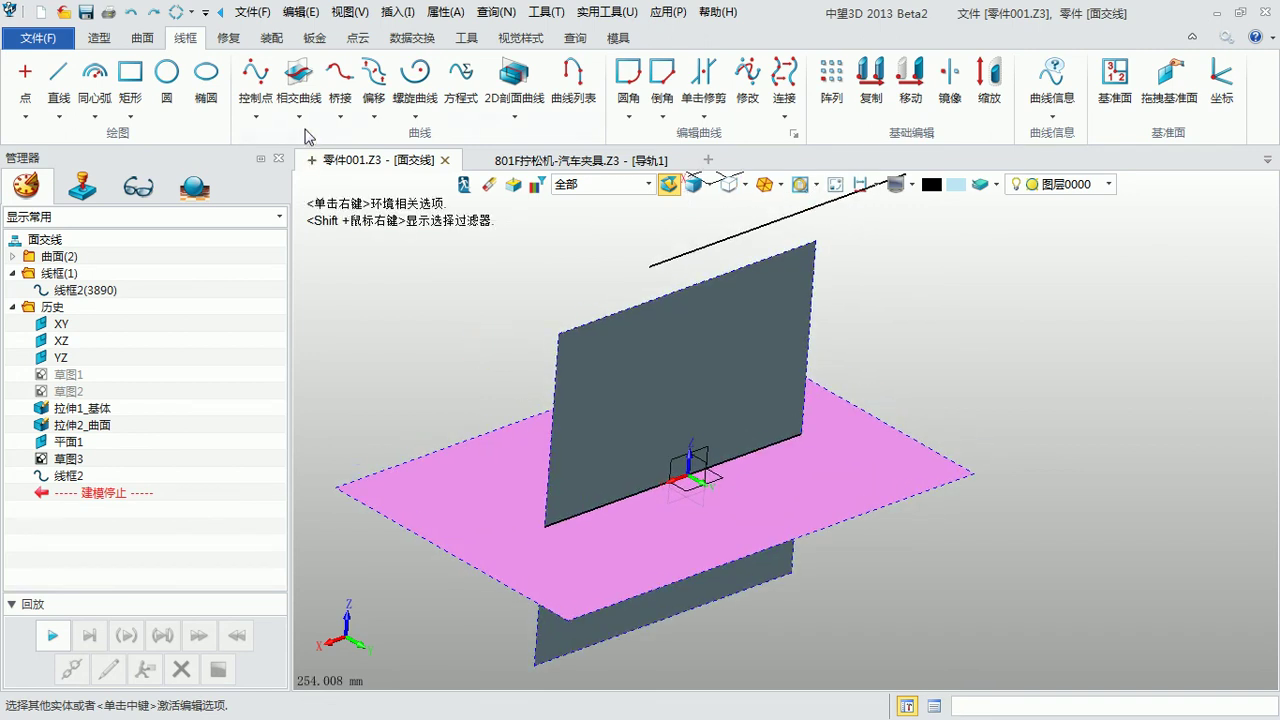
pyautogui.click(298, 116)
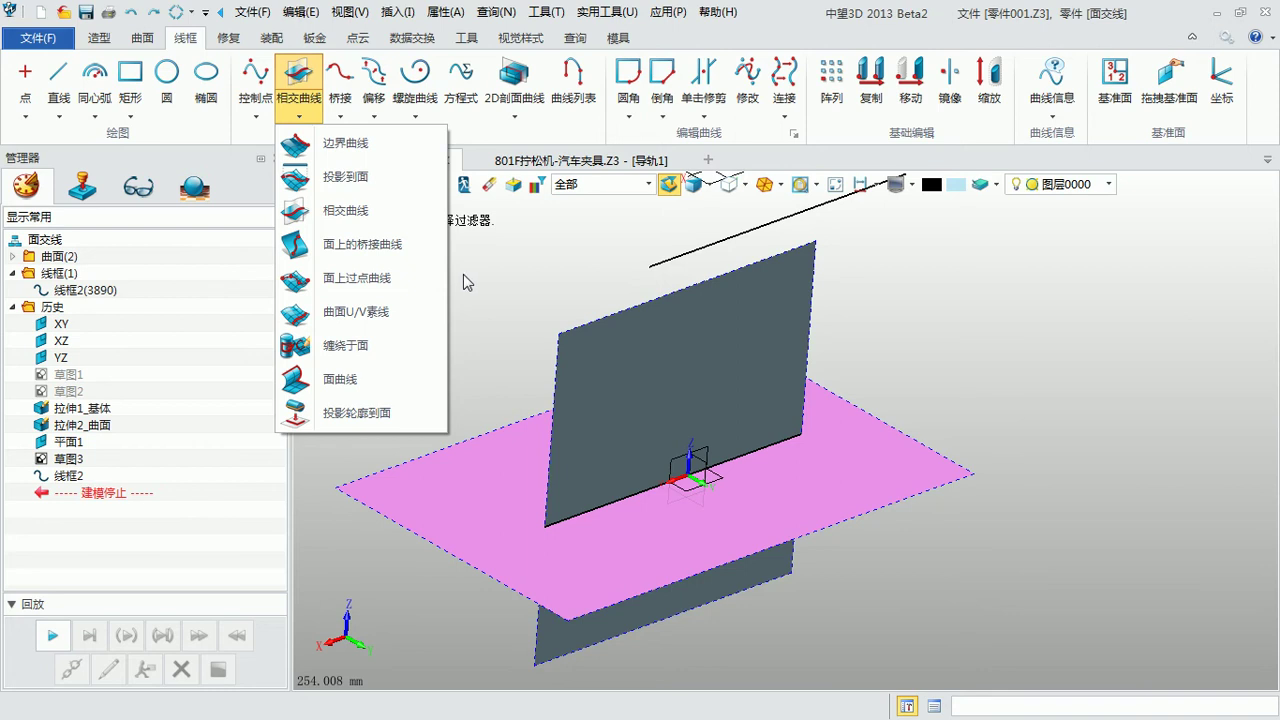
pyautogui.click(488, 267)
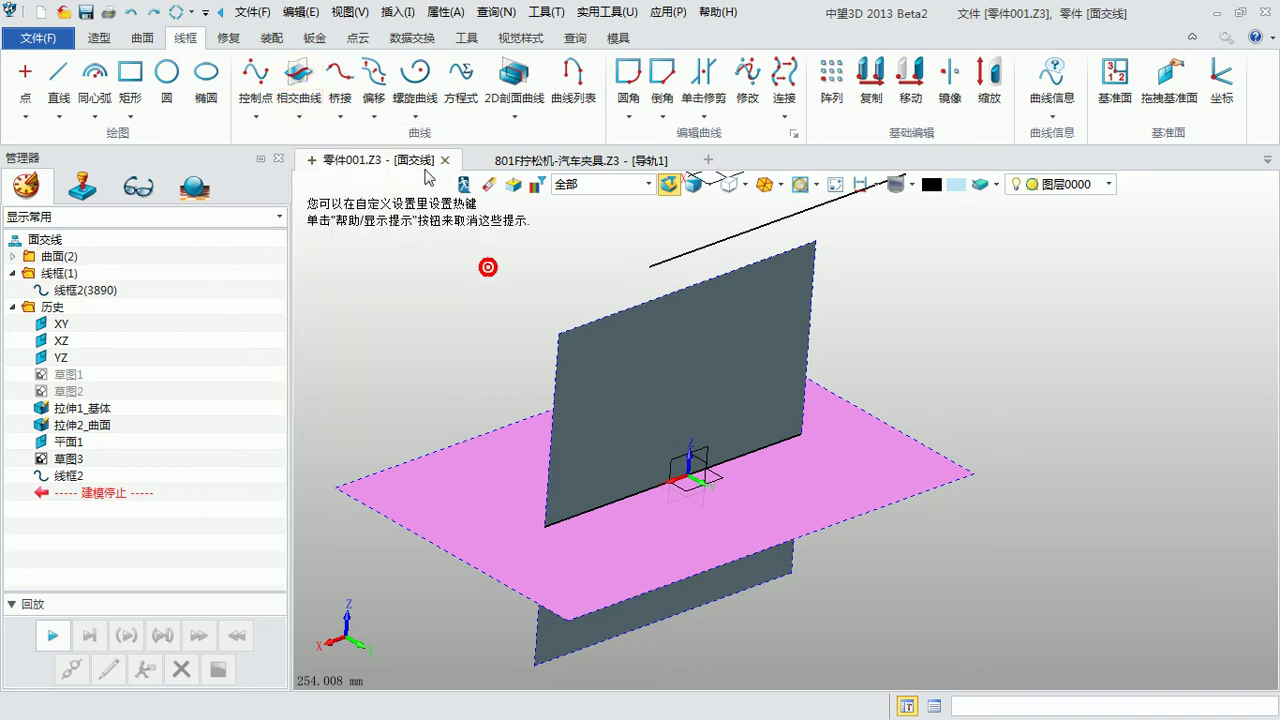
# Step: Leave the current part and open the part 桥接 from the same file
pyautogui.click(466, 186)
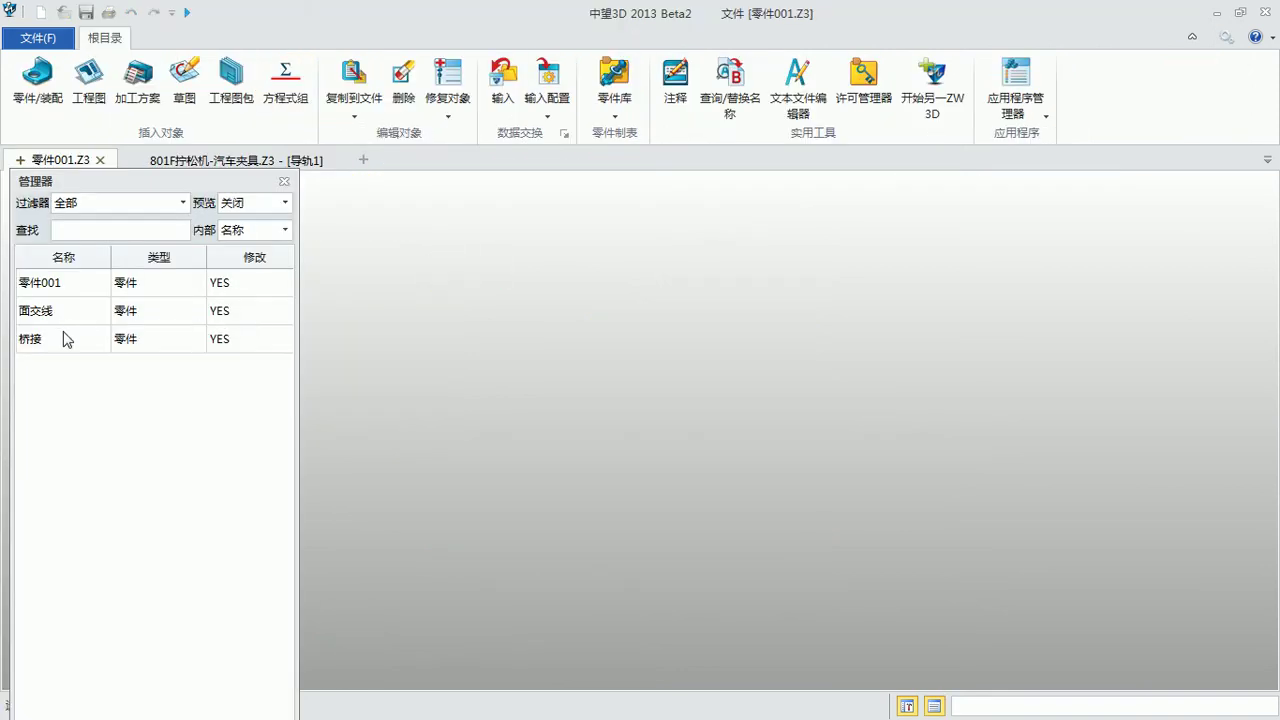
pyautogui.doubleClick(66, 339)
pyautogui.moveTo(590, 430); pyautogui.dragTo(500, 370, button='middle')
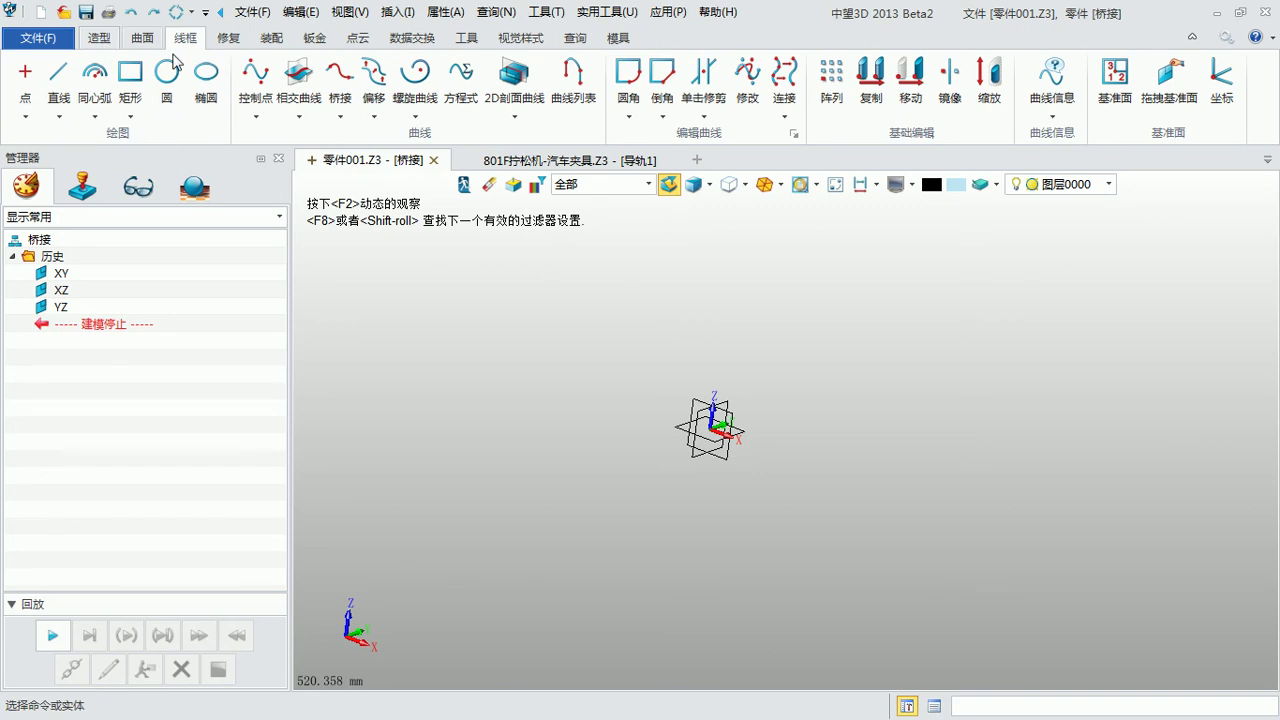
# Step: Draw an open degree-3 wave curve through four points, starting beside the datum planes and running past them
pyautogui.click(256, 115)
pyautogui.click(290, 145)
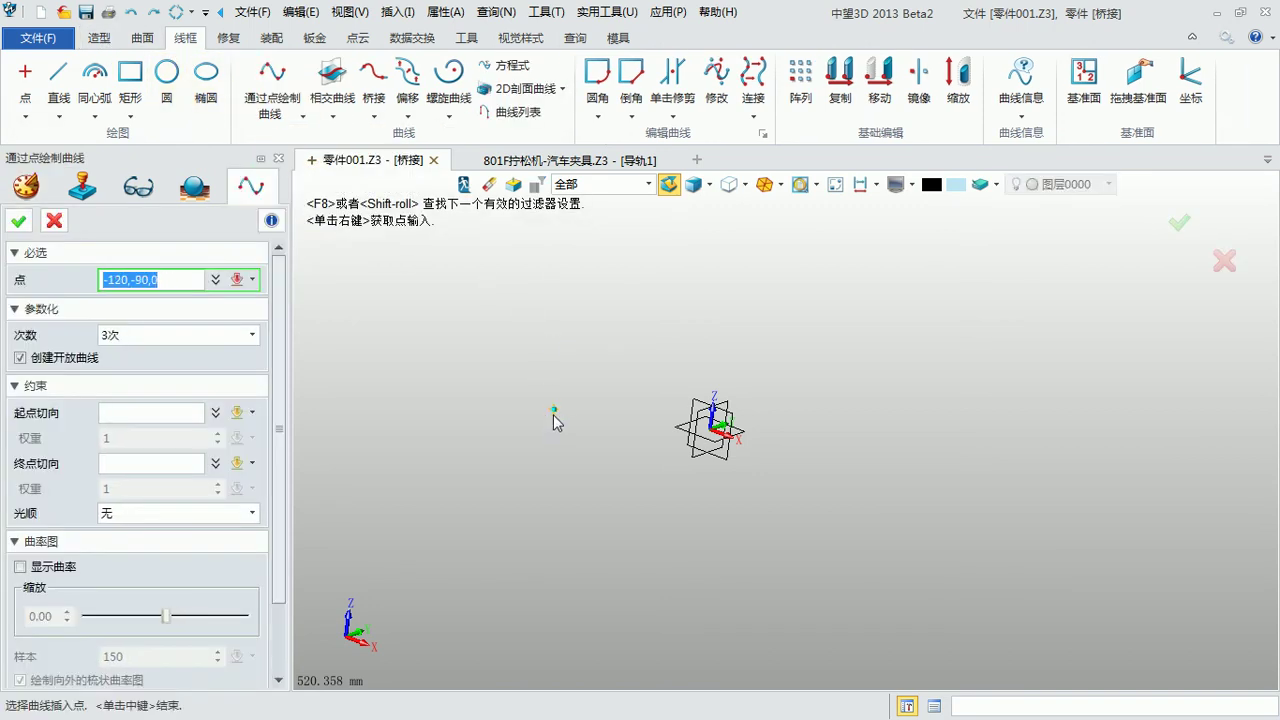
pyautogui.click(674, 326)
pyautogui.click(945, 426)
pyautogui.click(1210, 371)
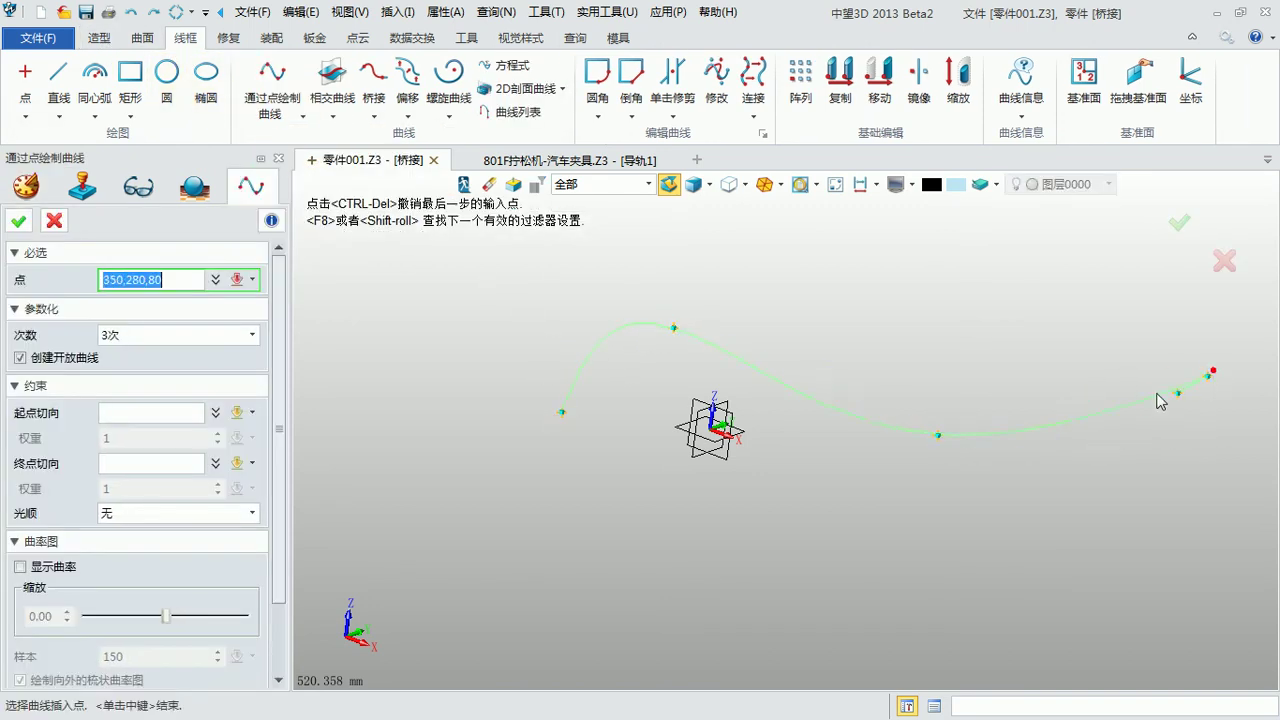
pyautogui.click(833, 335)
pyautogui.scroll(-1, 838, 330)
pyautogui.scroll(-3, 828, 335)
pyautogui.scroll(1, 1000, 315)
pyautogui.middleClick(1000, 315)
pyautogui.middleClick(1015, 314)
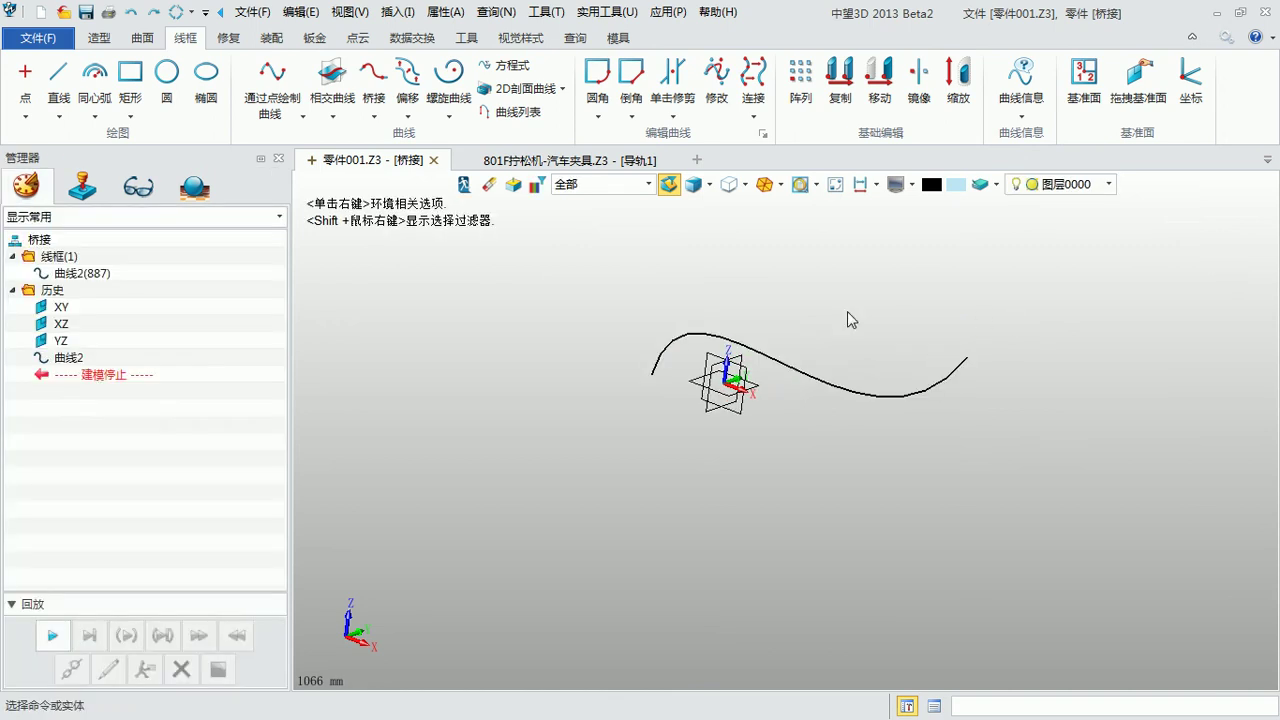
# Step: Extrude the wave curve into a surface with a two-sided extent, starting at -300 and ending at 700
pyautogui.click(100, 38)
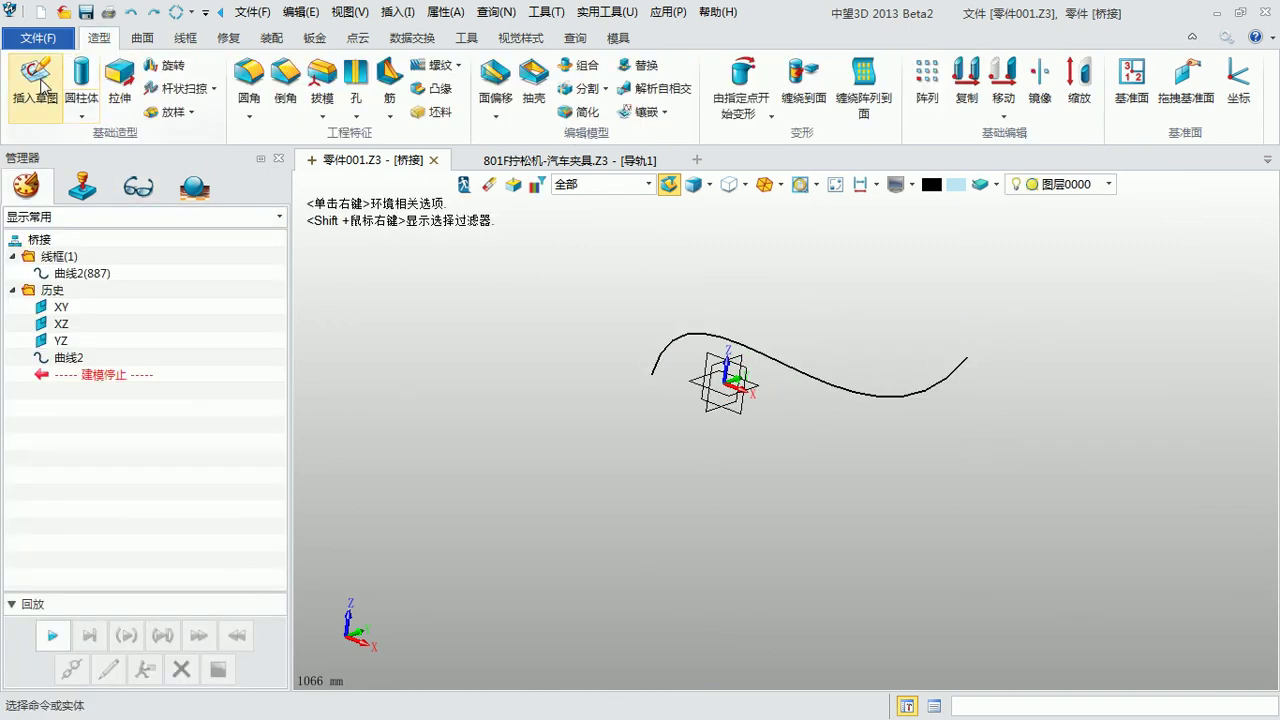
pyautogui.click(118, 85)
pyautogui.click(780, 360)
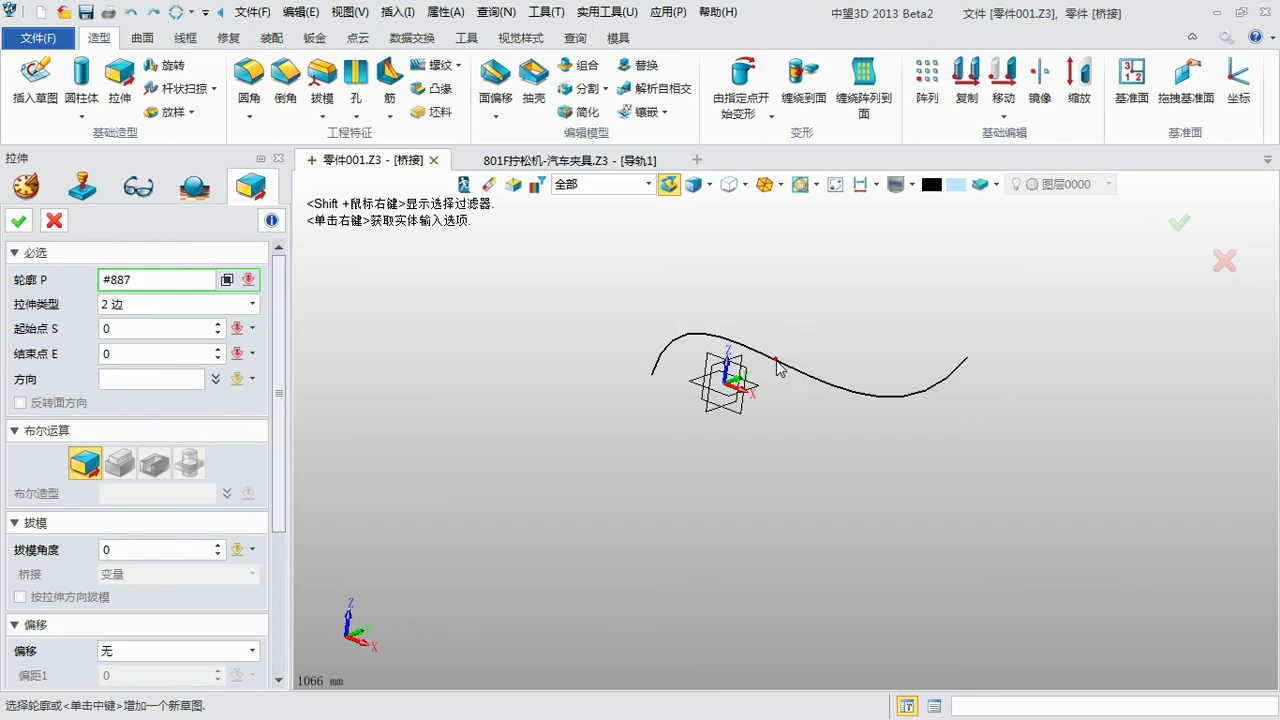
pyautogui.write('-300')
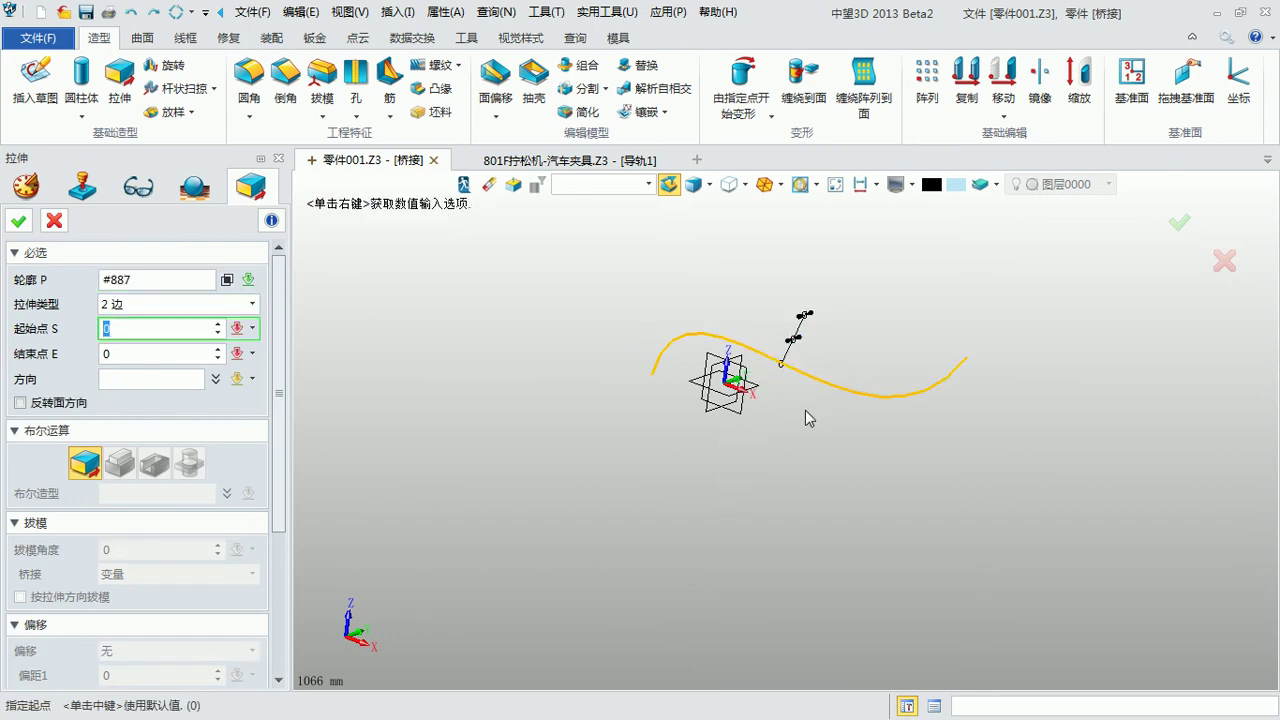
pyautogui.press('Return')
pyautogui.write('700')
pyautogui.press('Return')
pyautogui.click(1000, 307)
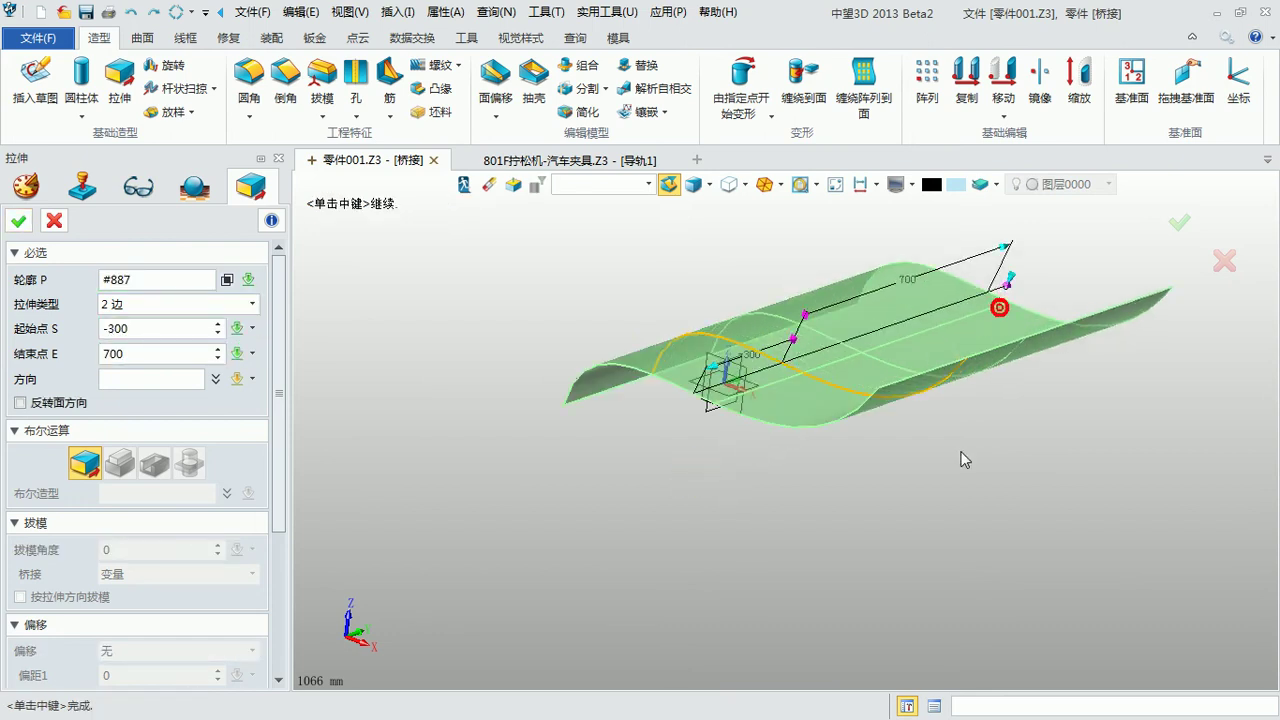
pyautogui.scroll(-5, 650, 456)
pyautogui.middleClick(664, 474)
pyautogui.moveTo(706, 487); pyautogui.dragTo(840, 530, button='right')
pyautogui.moveTo(837, 526); pyautogui.dragTo(800, 490, button='right')
pyautogui.scroll(6, 543, 431)
pyautogui.moveTo(543, 431); pyautogui.dragTo(590, 470, button='right')
pyautogui.scroll(-4, 580, 445)
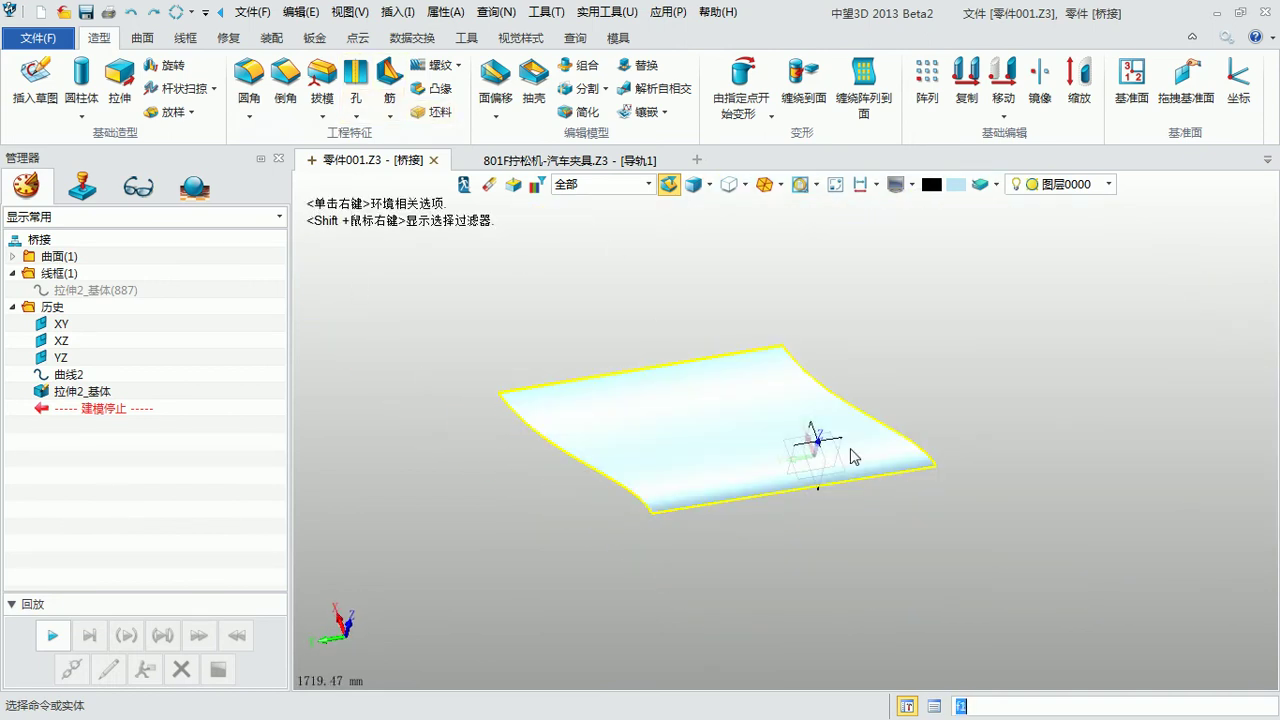
# Step: Create a bridge curve on the wavy surface from its corner at 380,1010,110 to the diagonally opposite corner at -120,-390,0
pyautogui.moveTo(940, 427); pyautogui.dragTo(933, 455, button='middle')
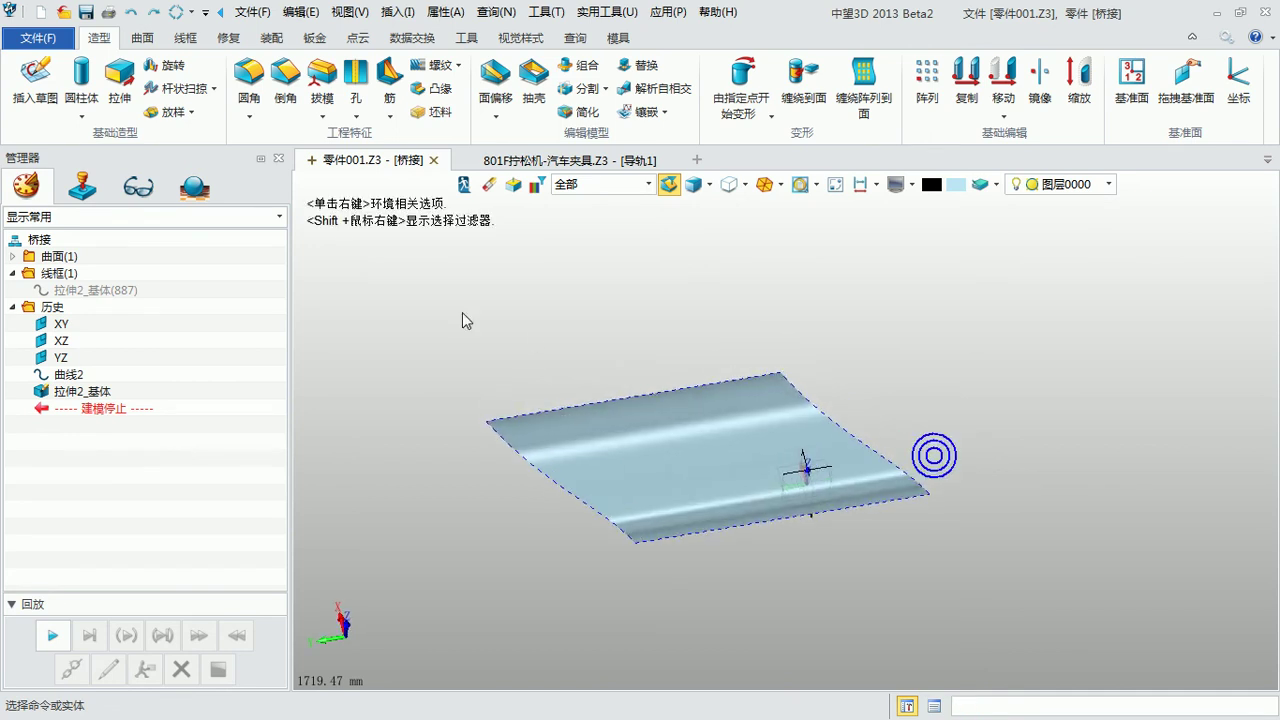
pyautogui.click(461, 311)
pyautogui.click(192, 38)
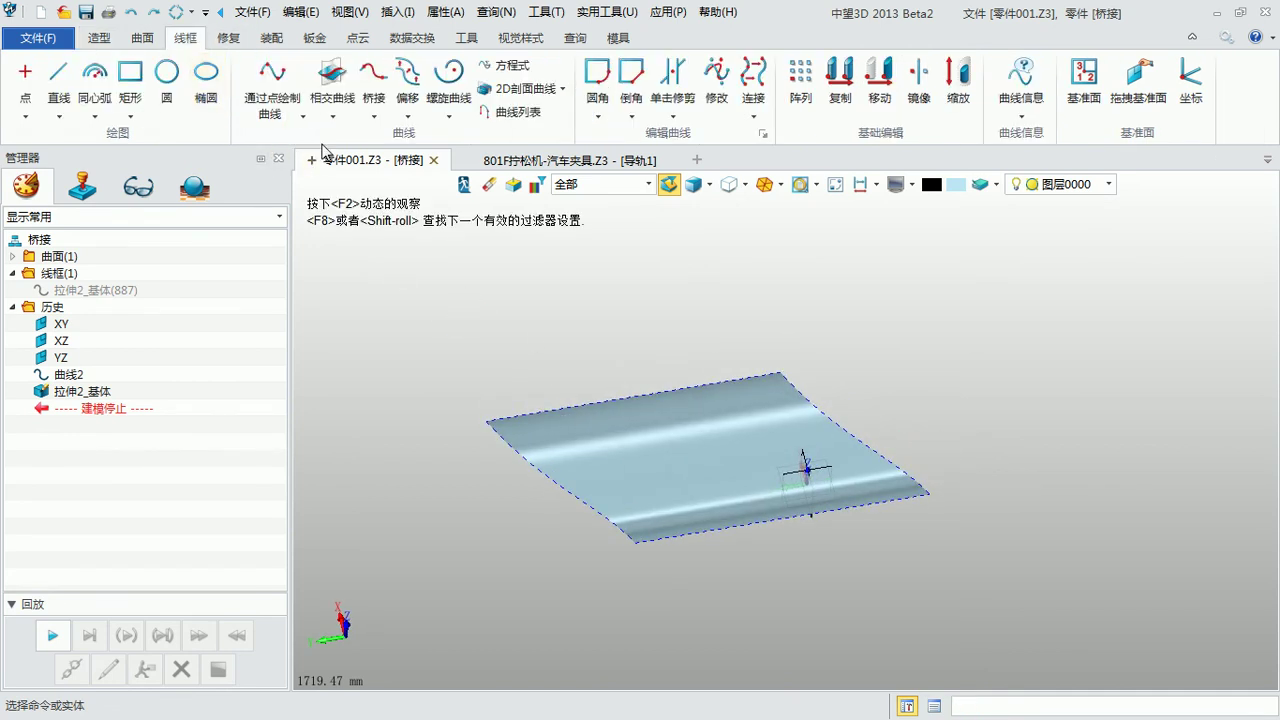
pyautogui.click(332, 110)
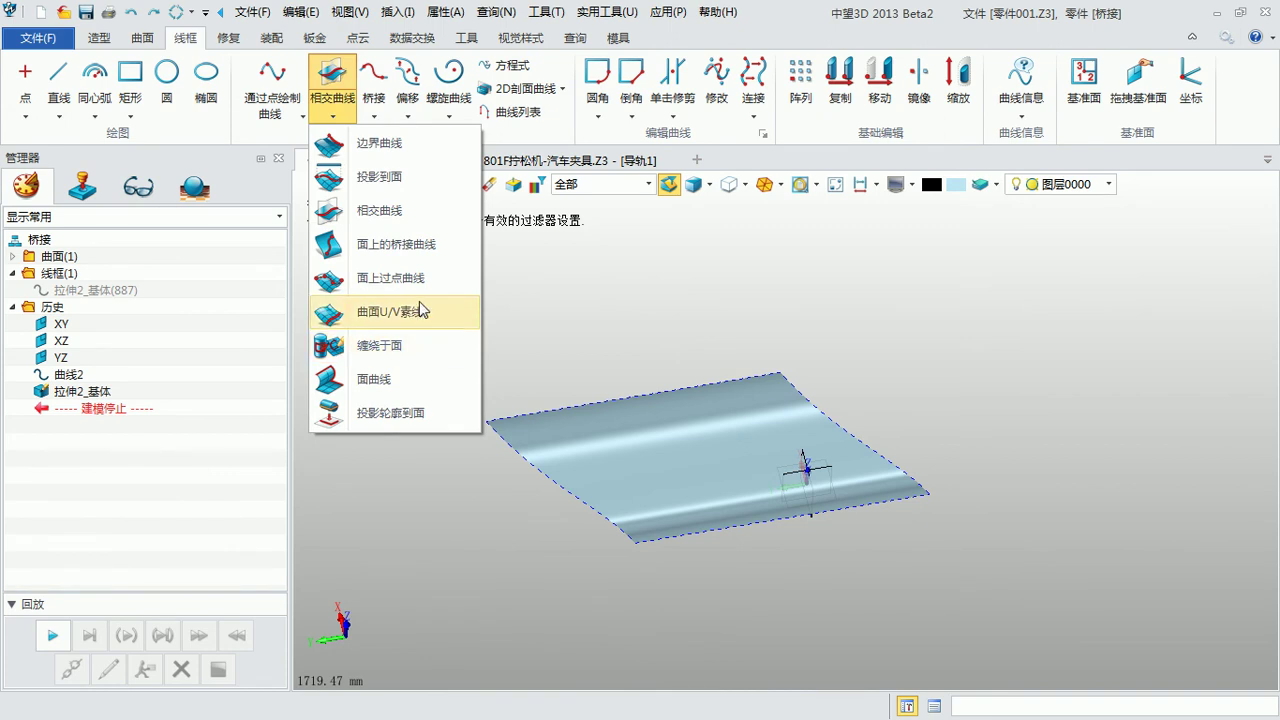
pyautogui.click(410, 244)
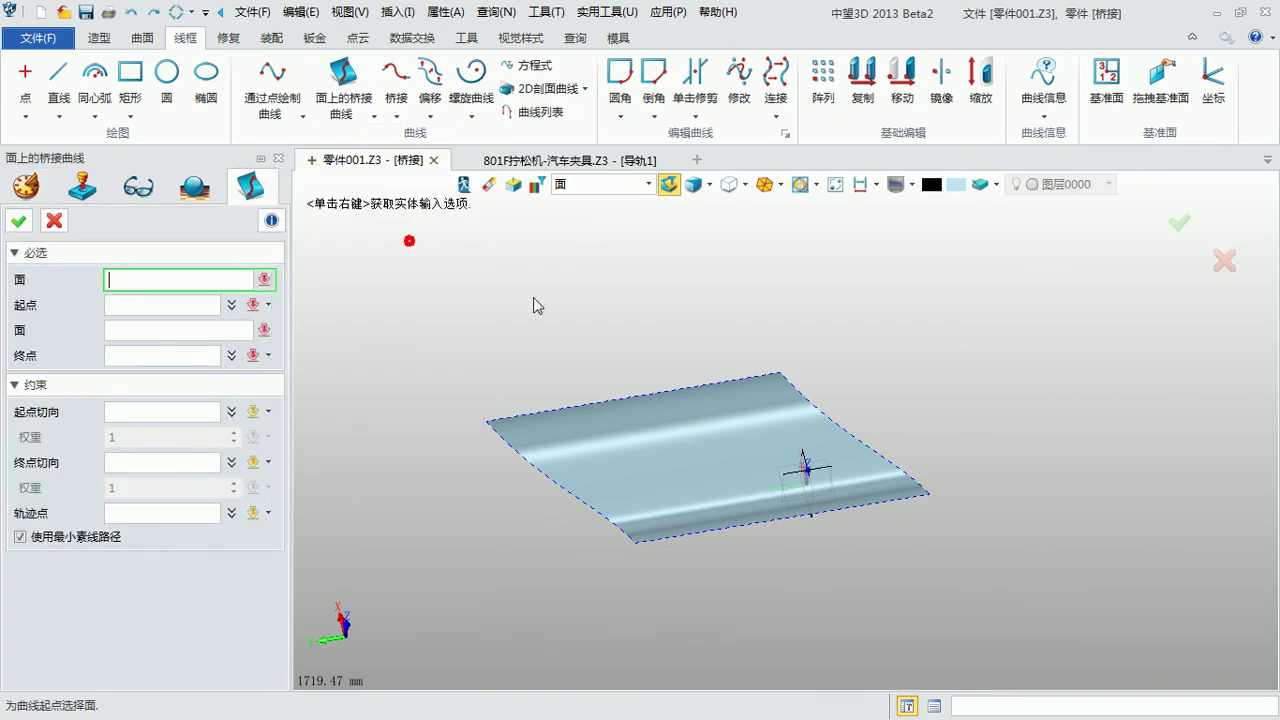
pyautogui.click(686, 417)
pyautogui.click(523, 400)
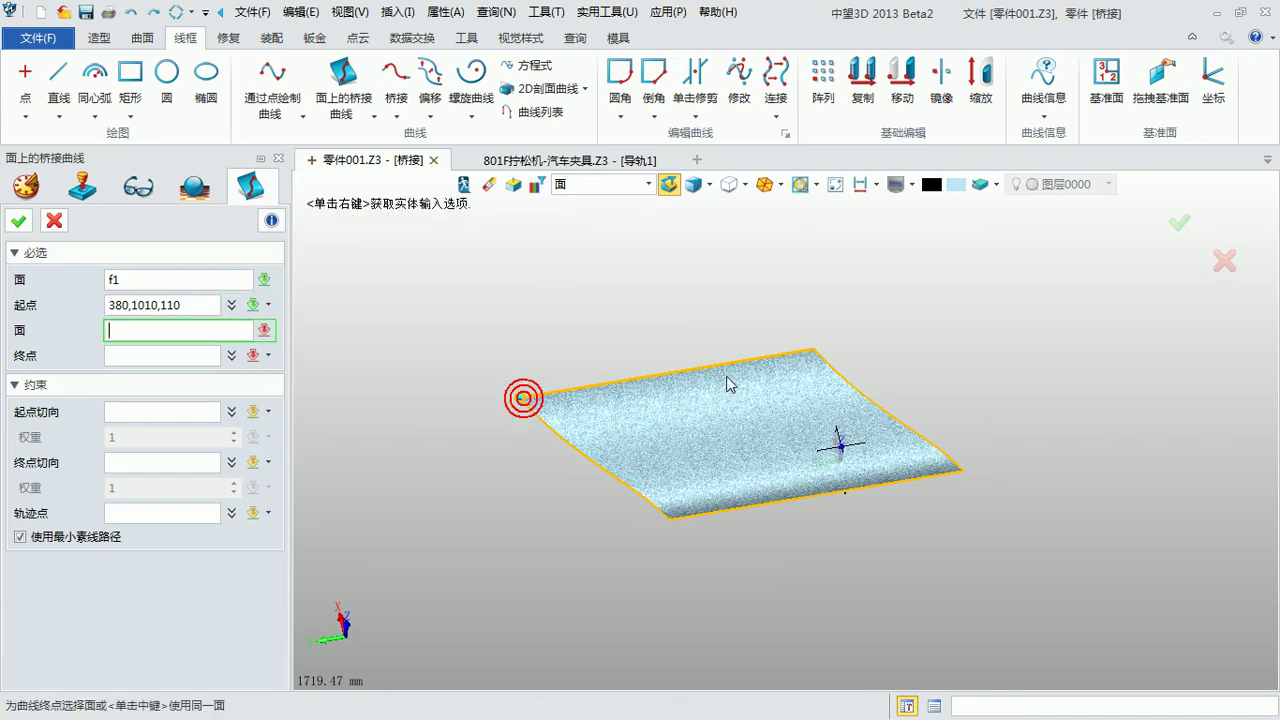
pyautogui.click(196, 354)
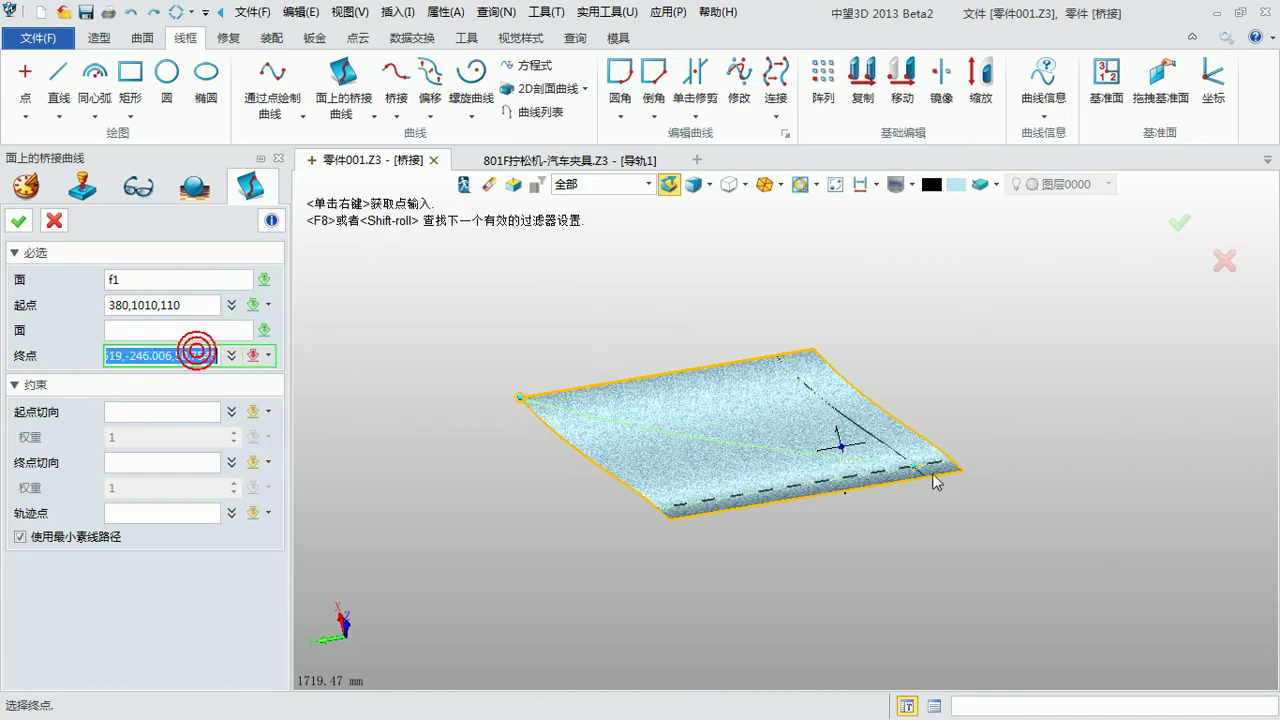
pyautogui.click(962, 469)
pyautogui.moveTo(963, 471); pyautogui.dragTo(1000, 430, button='right')
pyautogui.scroll(5, 605, 430)
pyautogui.scroll(-5, 605, 429)
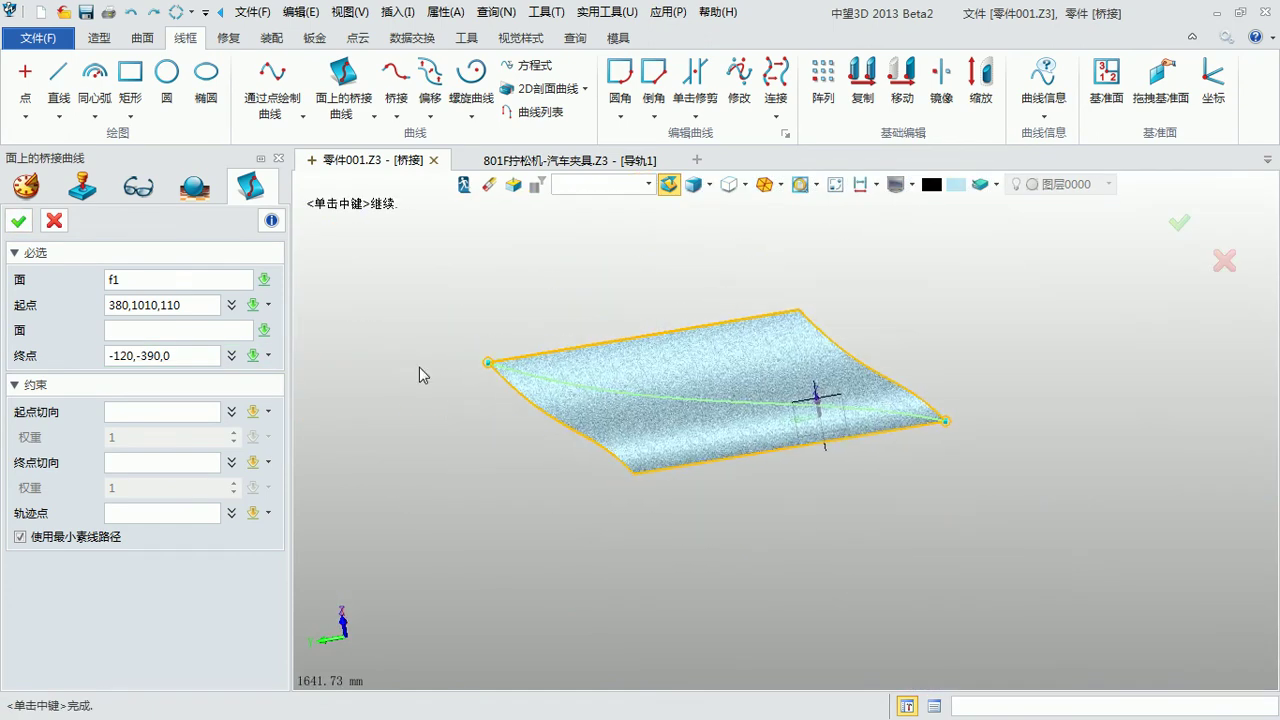
pyautogui.click(18, 227)
# Step: Examine from several angles how the new bridge curve follows the surface between the opposite corners
pyautogui.moveTo(546, 497); pyautogui.dragTo(580, 425, button='right')
pyautogui.moveTo(822, 454); pyautogui.dragTo(838, 526, button='right')
pyautogui.scroll(5, 637, 443)
pyautogui.scroll(-5, 697, 440)
pyautogui.moveTo(697, 440); pyautogui.dragTo(627, 483, button='middle')
pyautogui.moveTo(729, 503); pyautogui.dragTo(694, 531, button='right')
pyautogui.moveTo(557, 315); pyautogui.dragTo(565, 390, button='right')
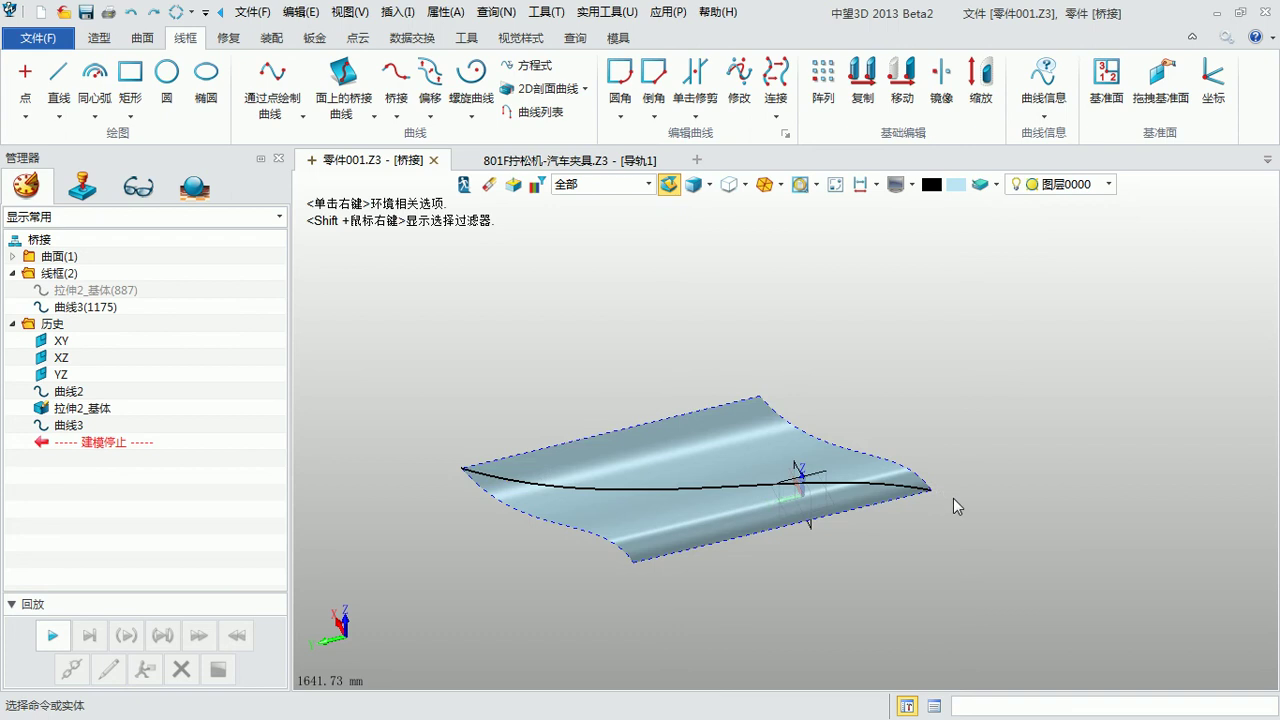
pyautogui.moveTo(953, 500); pyautogui.dragTo(985, 469, button='middle')
pyautogui.moveTo(536, 352); pyautogui.dragTo(536, 353, button='right')
pyautogui.moveTo(536, 352); pyautogui.dragTo(514, 380, button='middle')
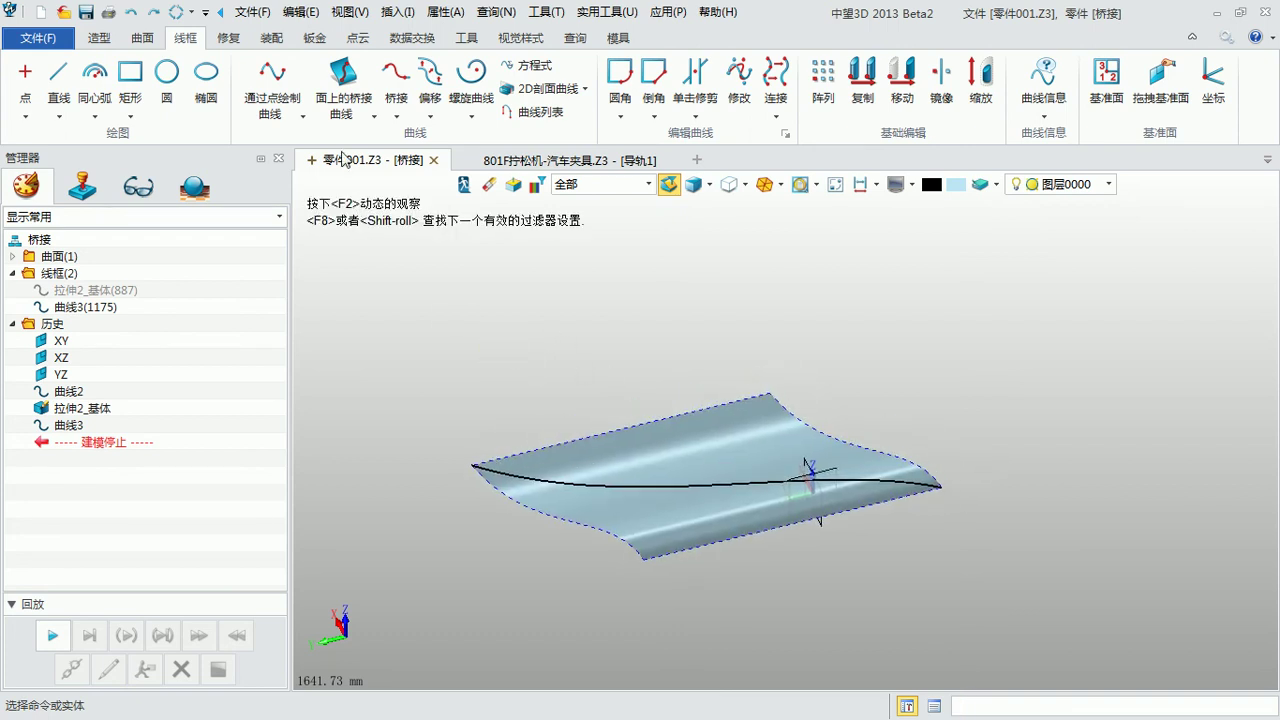
# Step: Split the wavy surface along the diagonal bridge curve, with no projection
pyautogui.click(143, 38)
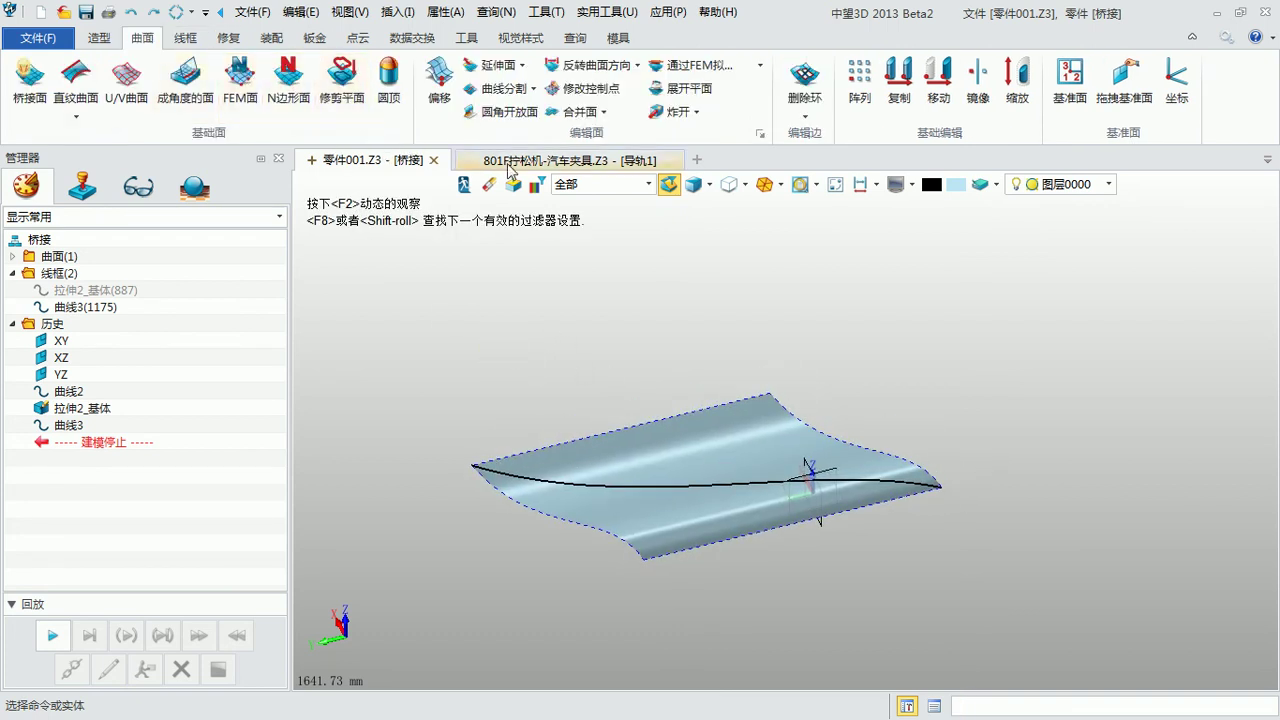
pyautogui.click(509, 93)
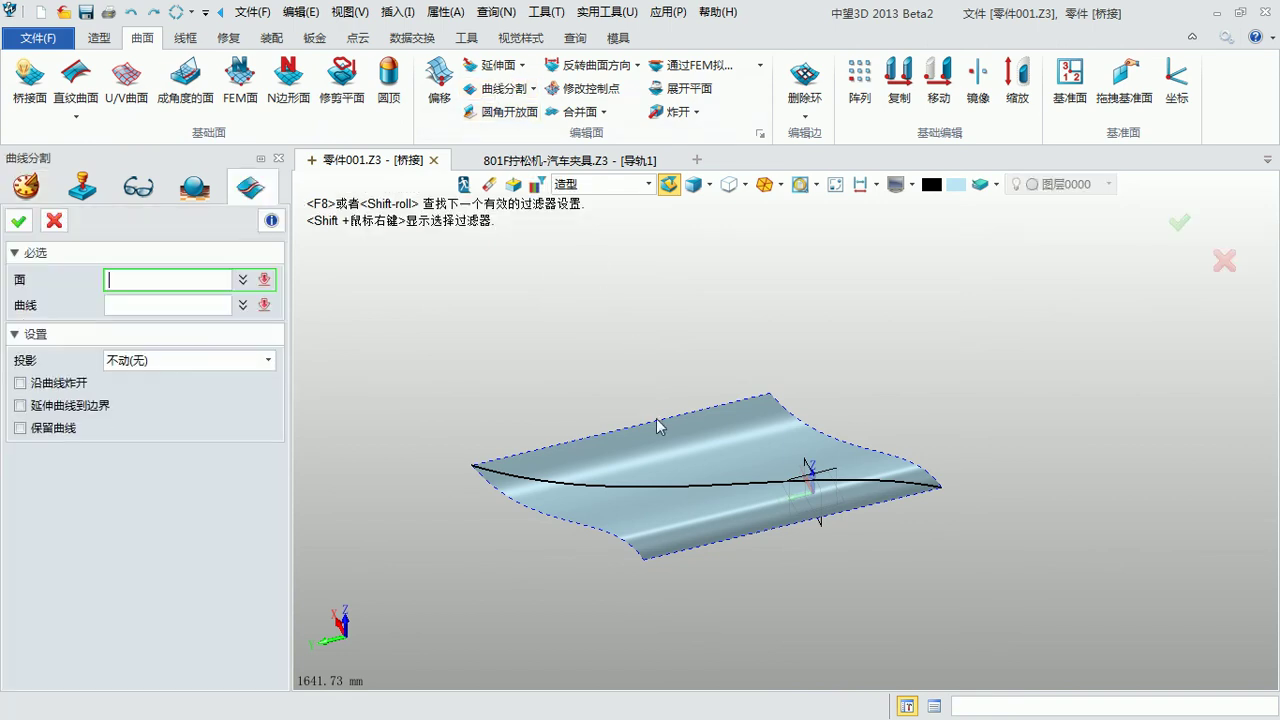
pyautogui.click(675, 466)
pyautogui.middleClick(672, 466)
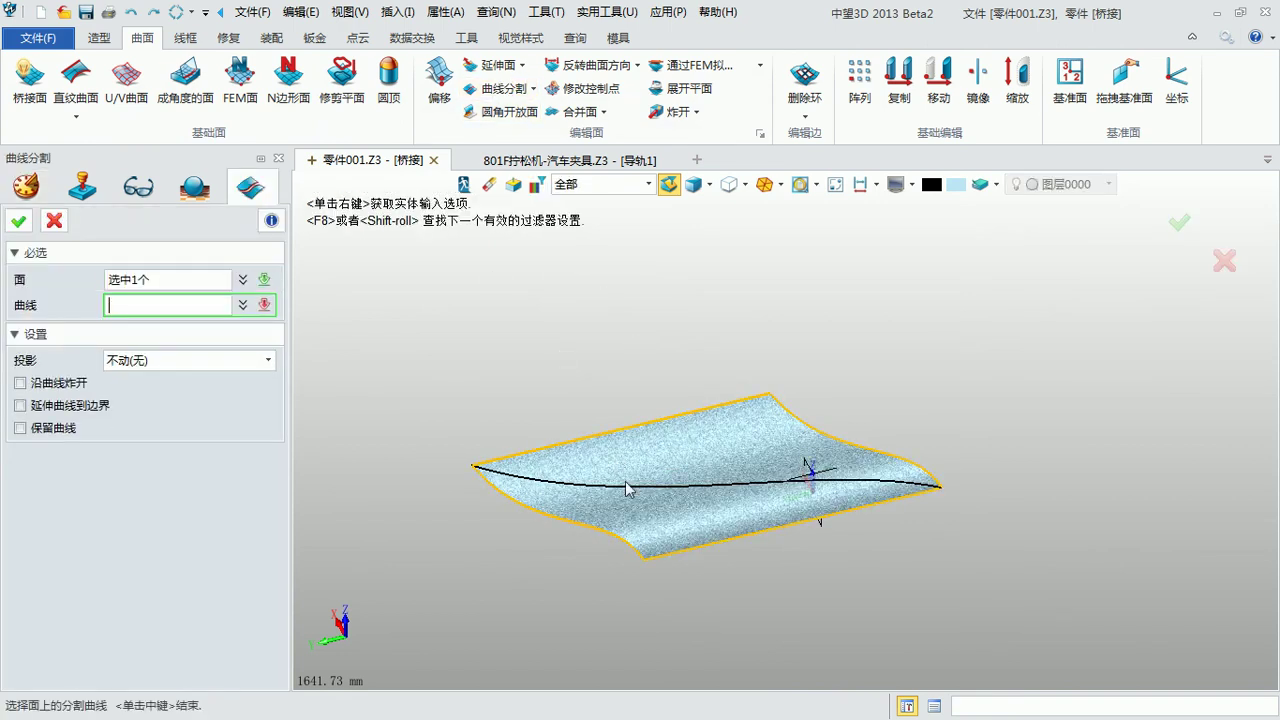
pyautogui.click(630, 487)
pyautogui.click(20, 221)
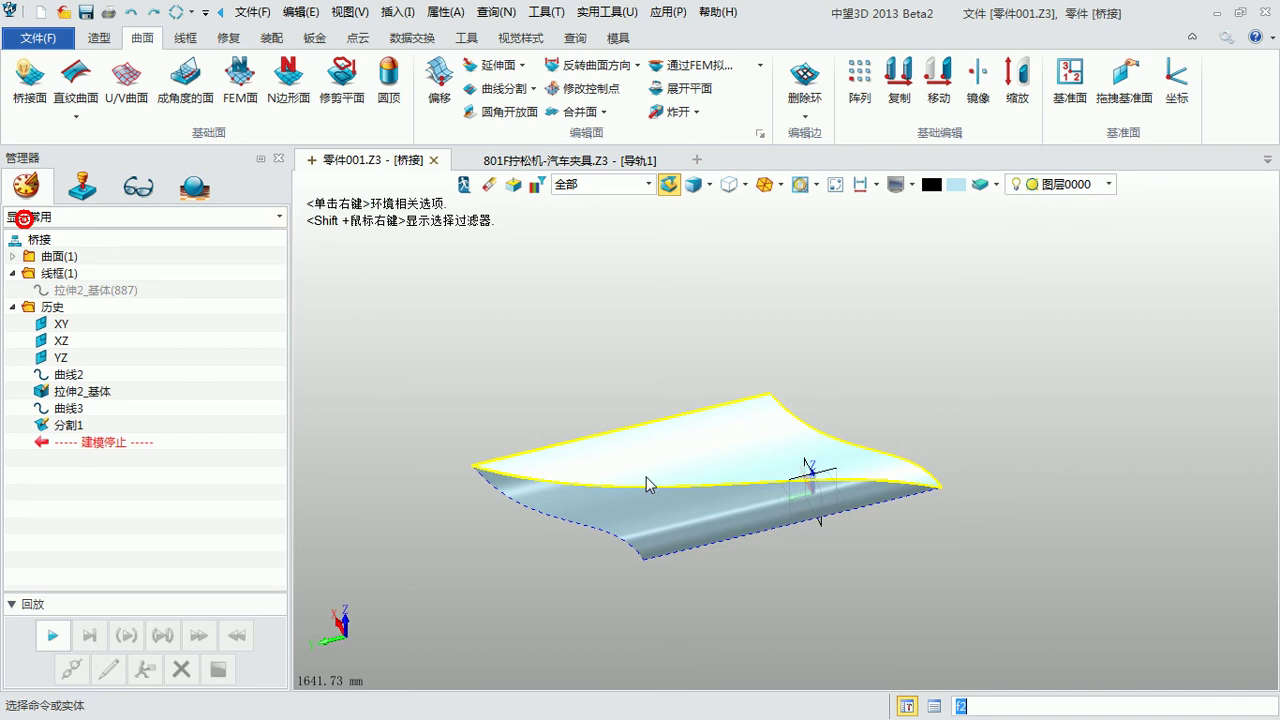
# Step: Create a 3D offset curve from the diagonal edge between the two split faces at a distance of 100
pyautogui.moveTo(587, 383); pyautogui.dragTo(560, 347, button='middle')
pyautogui.click(185, 37)
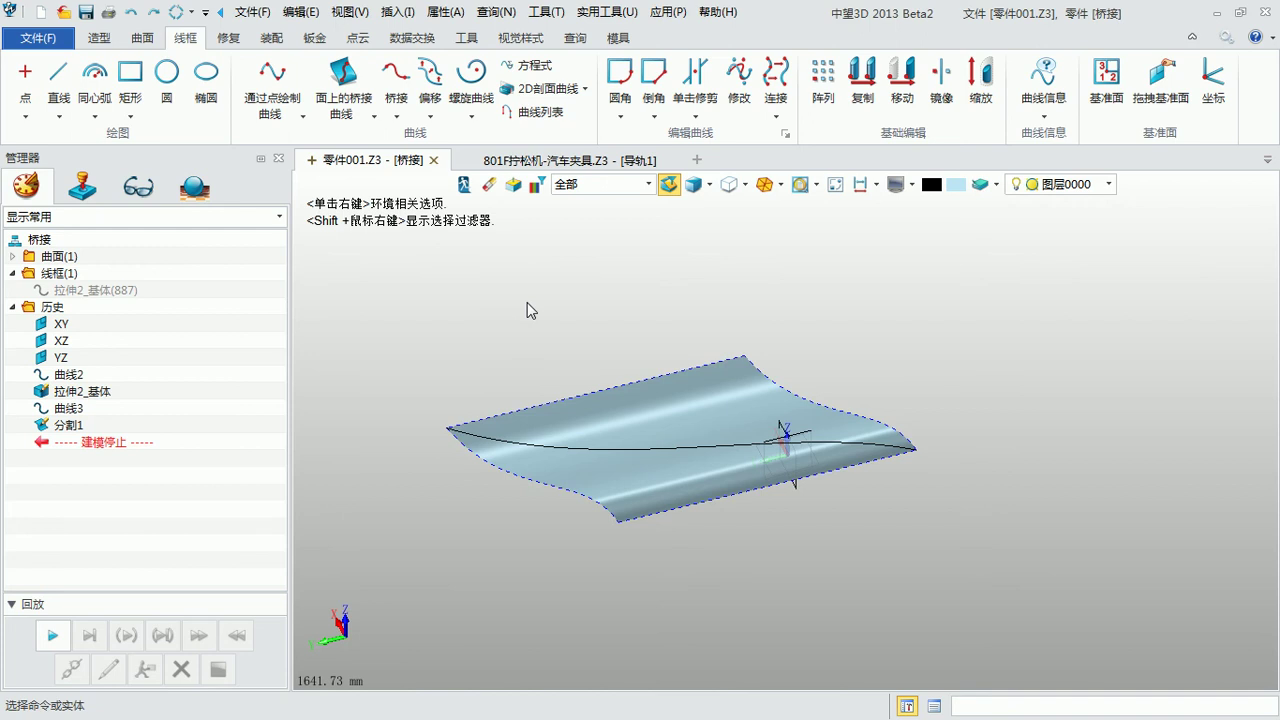
pyautogui.click(420, 243)
pyautogui.click(430, 116)
pyautogui.click(490, 143)
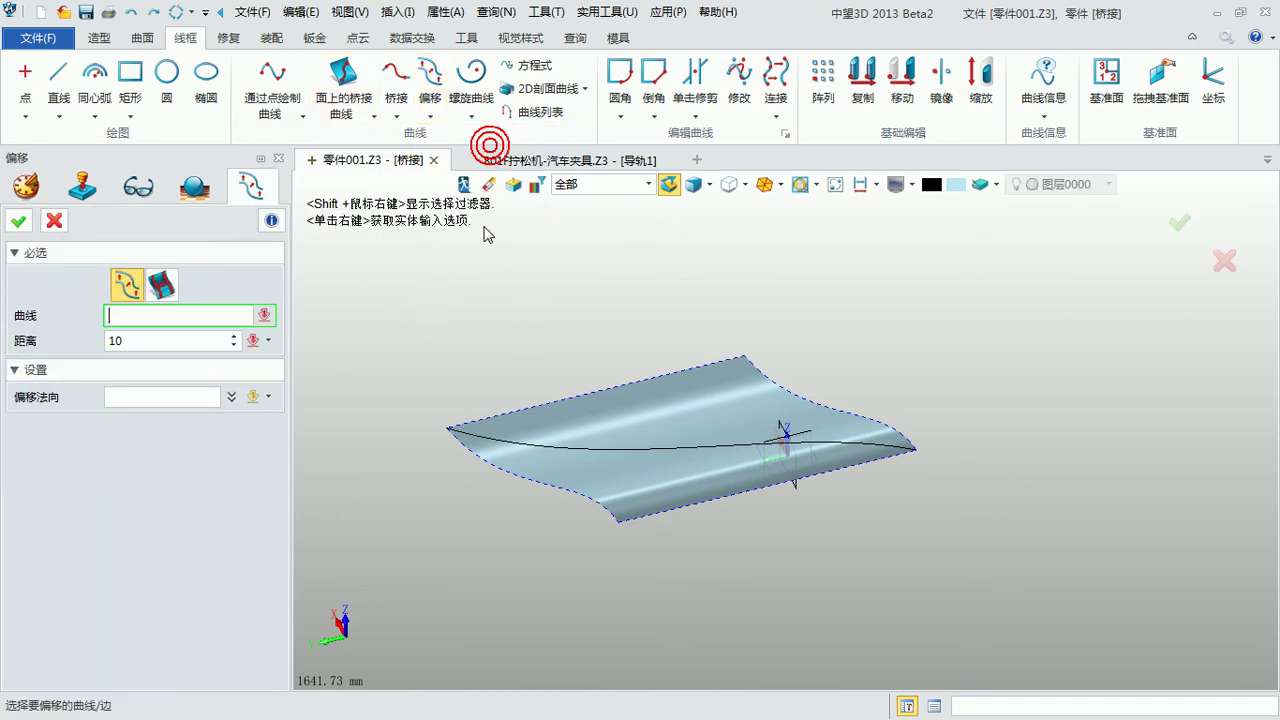
pyautogui.click(594, 449)
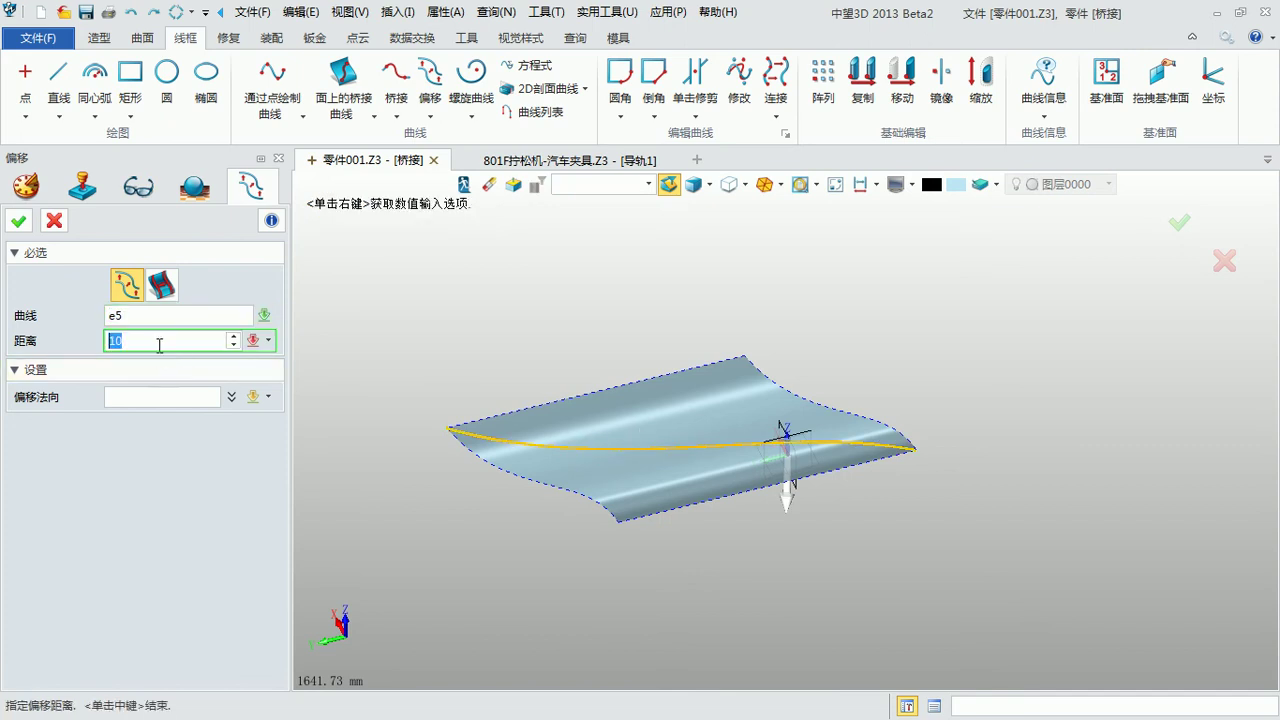
pyautogui.moveTo(621, 455)
pyautogui.mouseDown(button='right')
pyautogui.moveTo(627, 373)
pyautogui.moveTo(613, 444)
pyautogui.mouseUp(button='right')
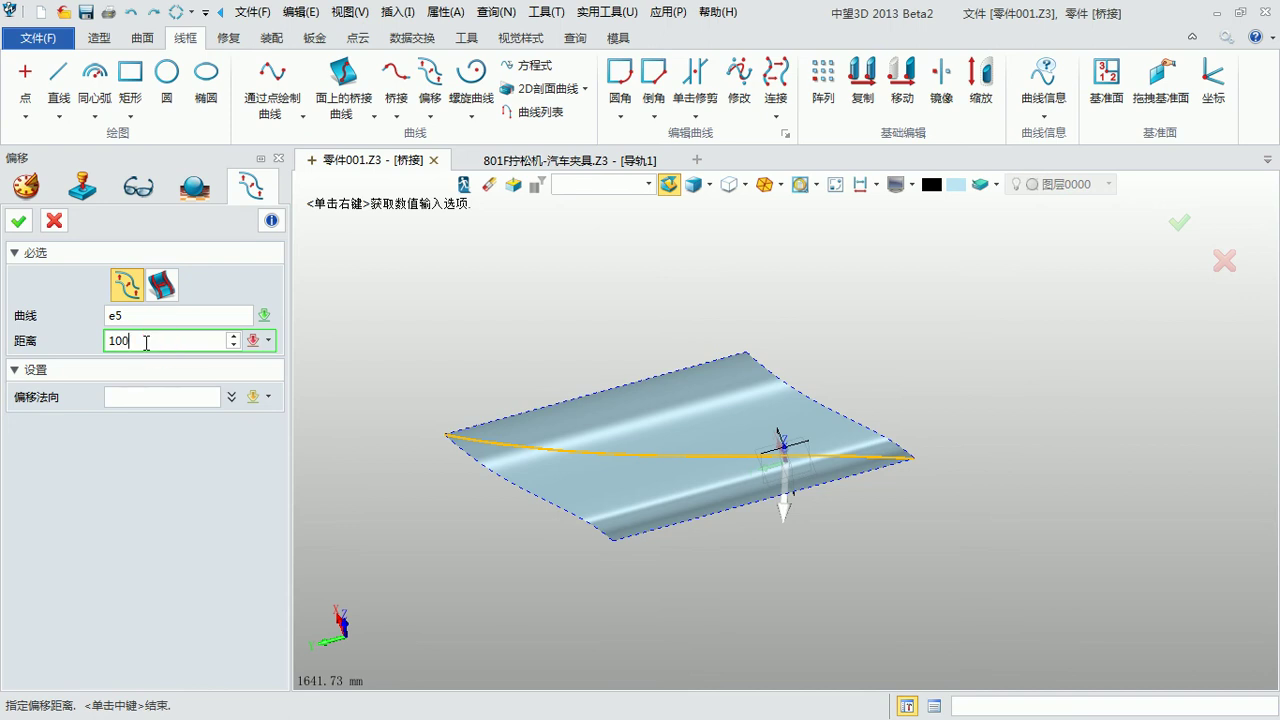
pyautogui.click(18, 220)
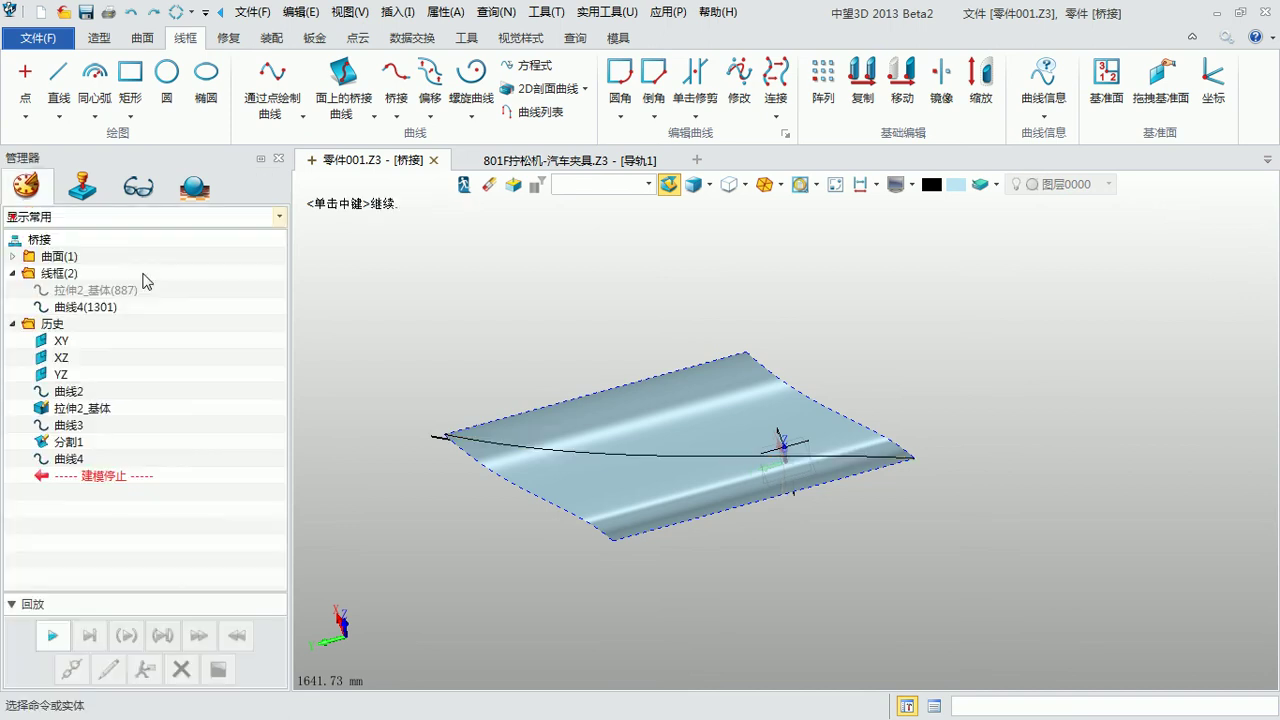